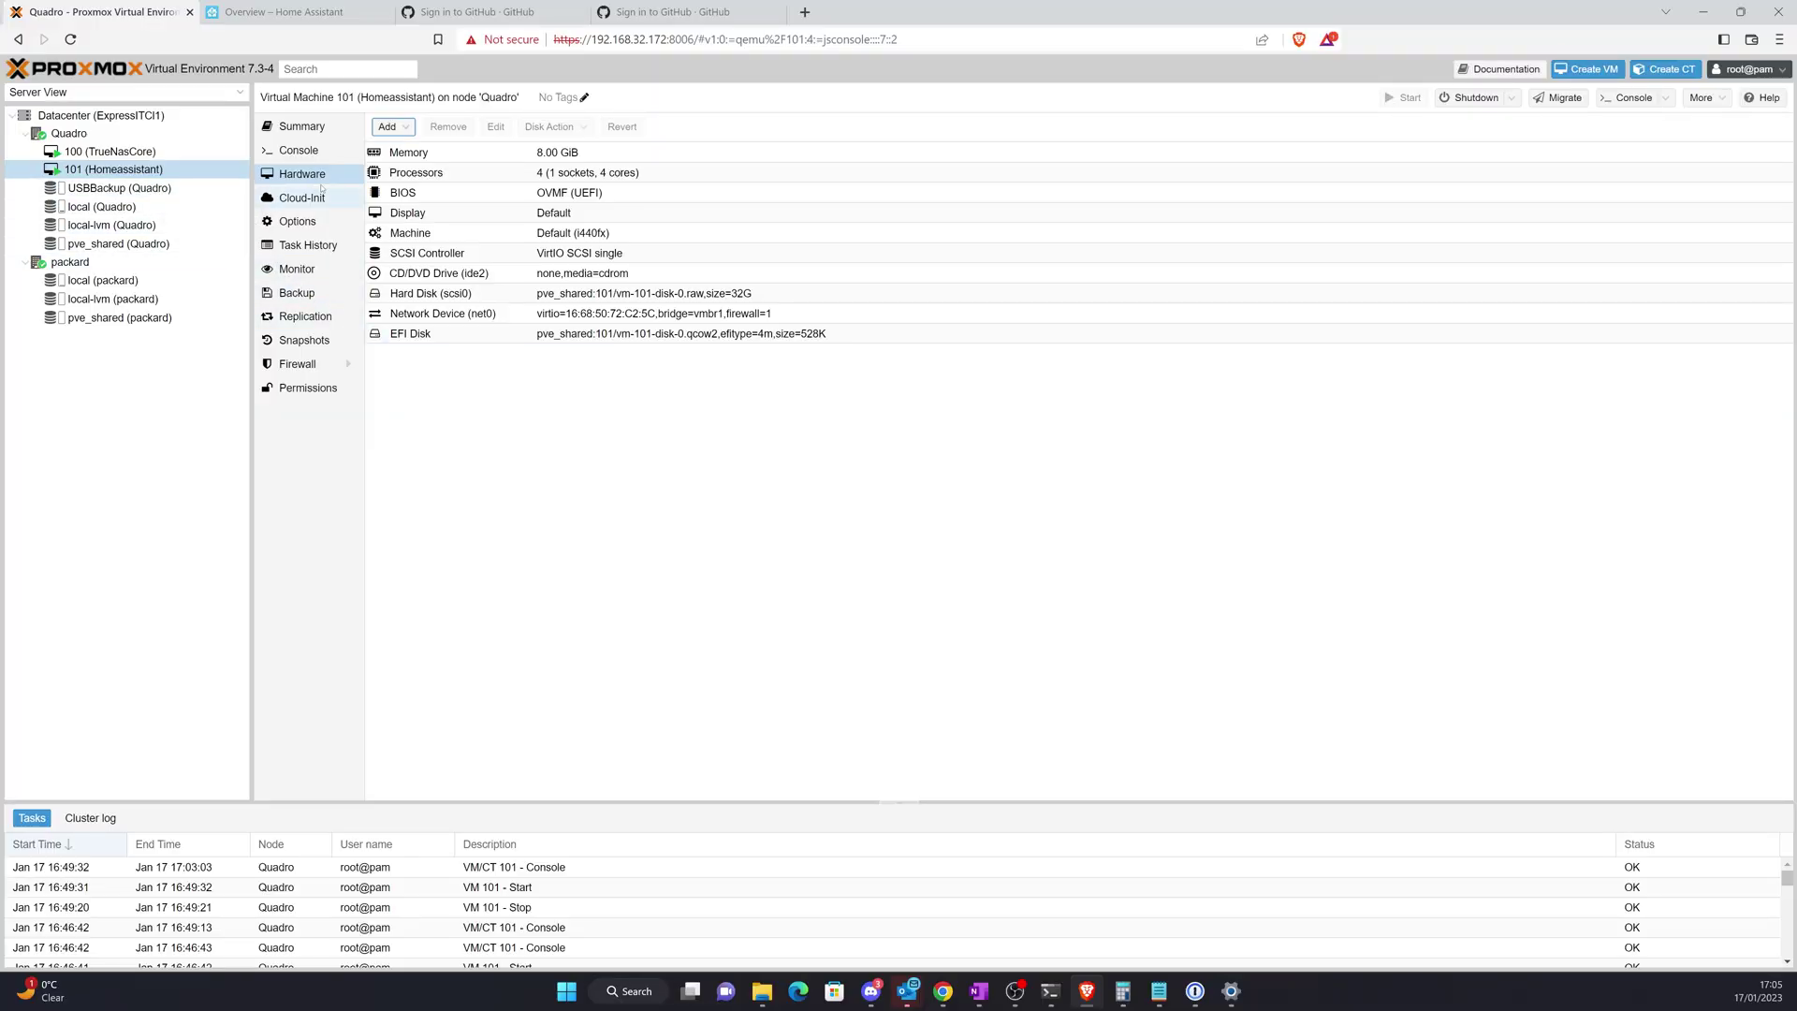
Start adding a USB device to VM 101, first selecting the Sonoff Zigbee dongle by vendor/device ID
left_click(397, 128)
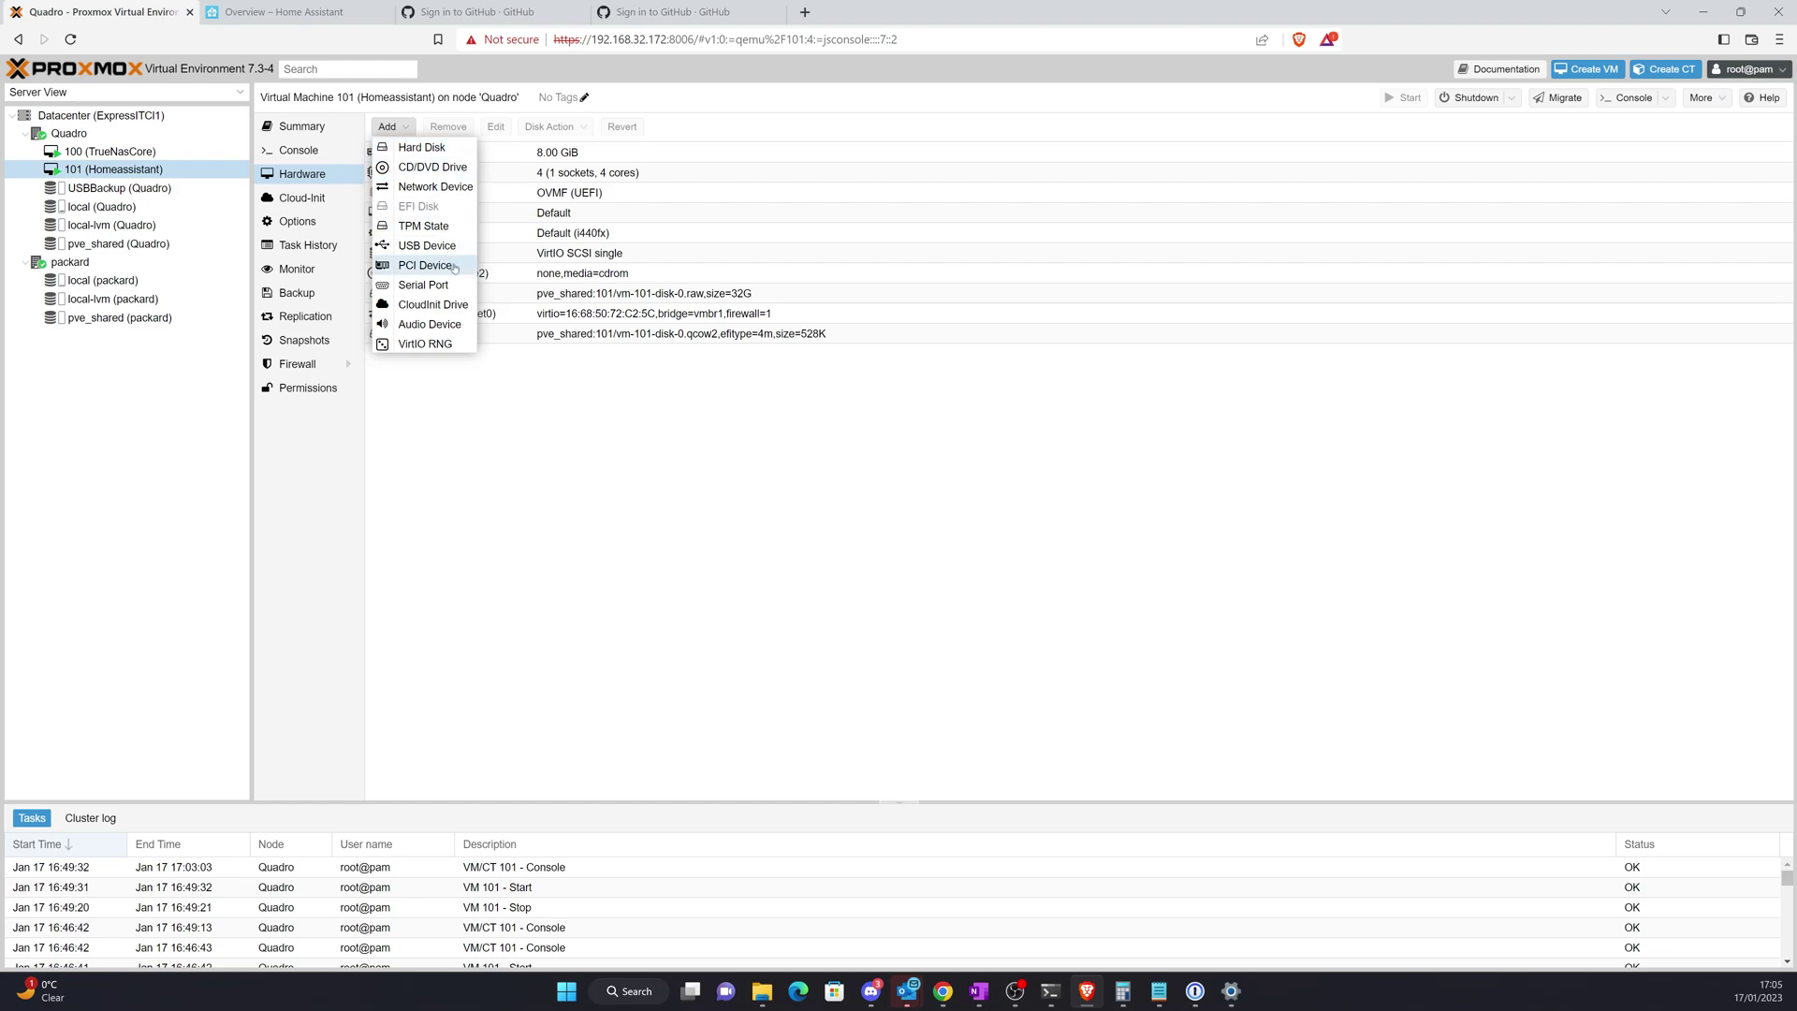
left_click(424, 265)
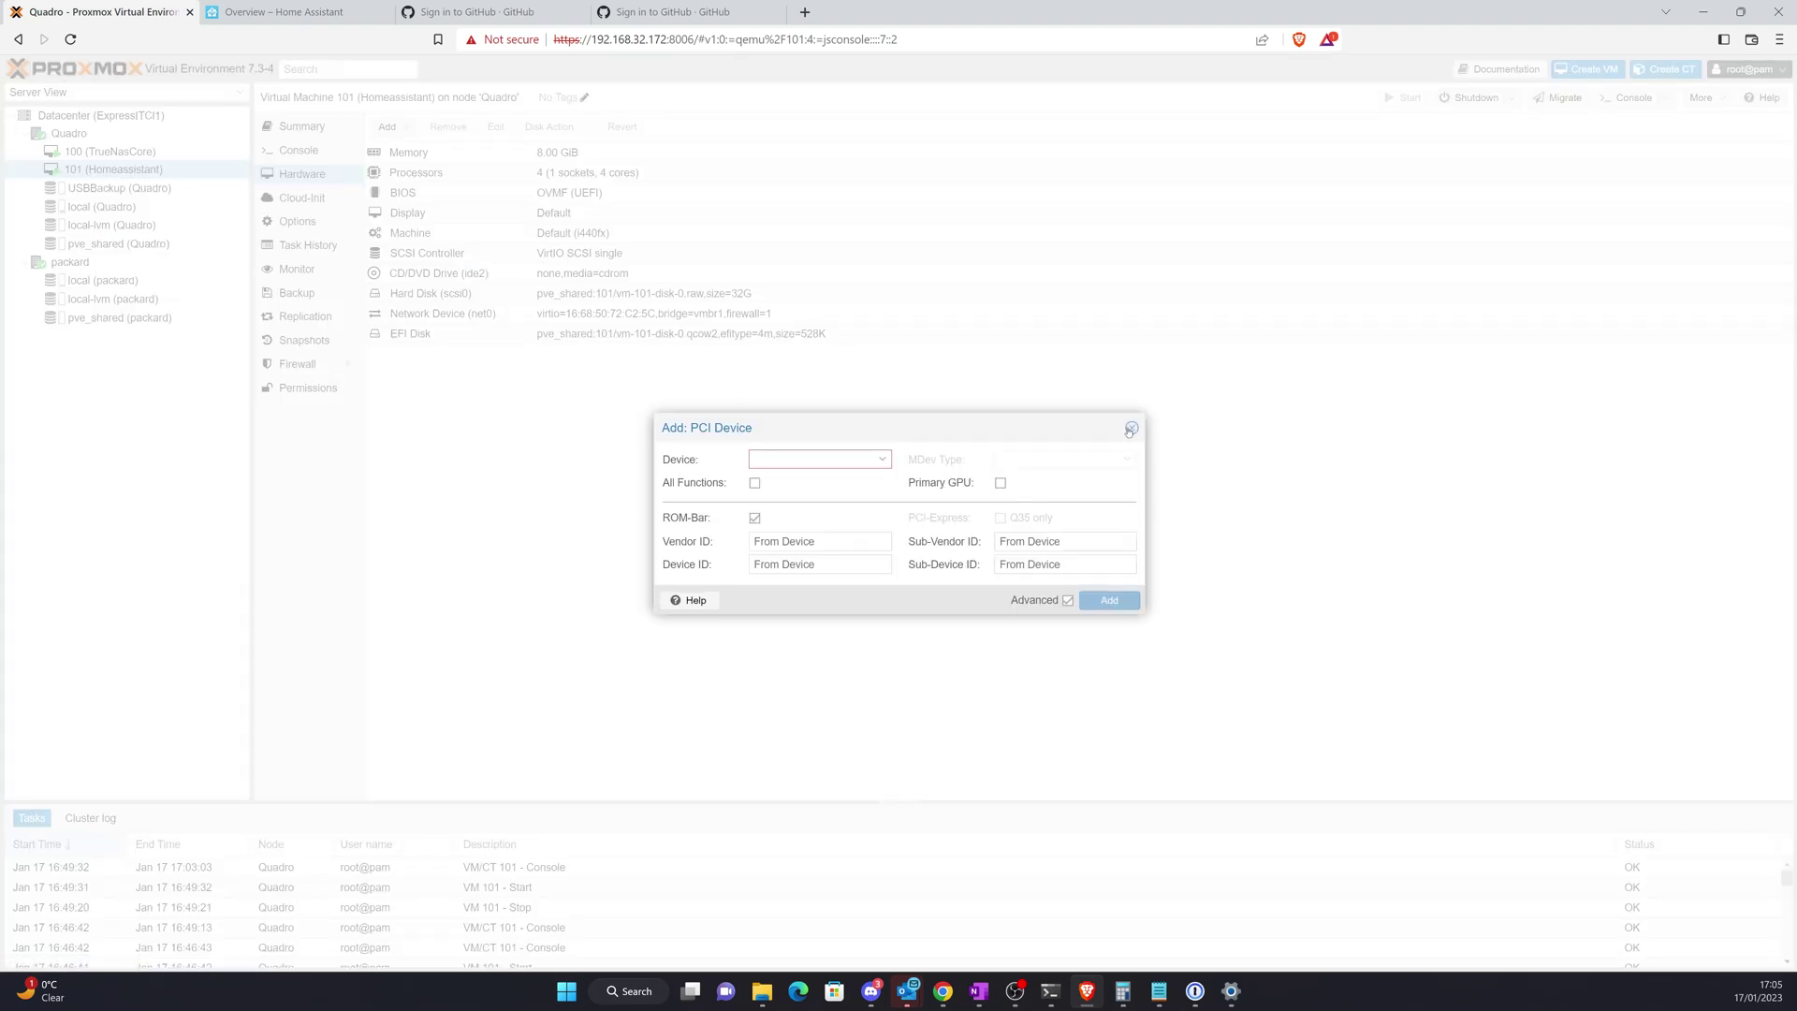
left_click(1130, 429)
left_click(391, 128)
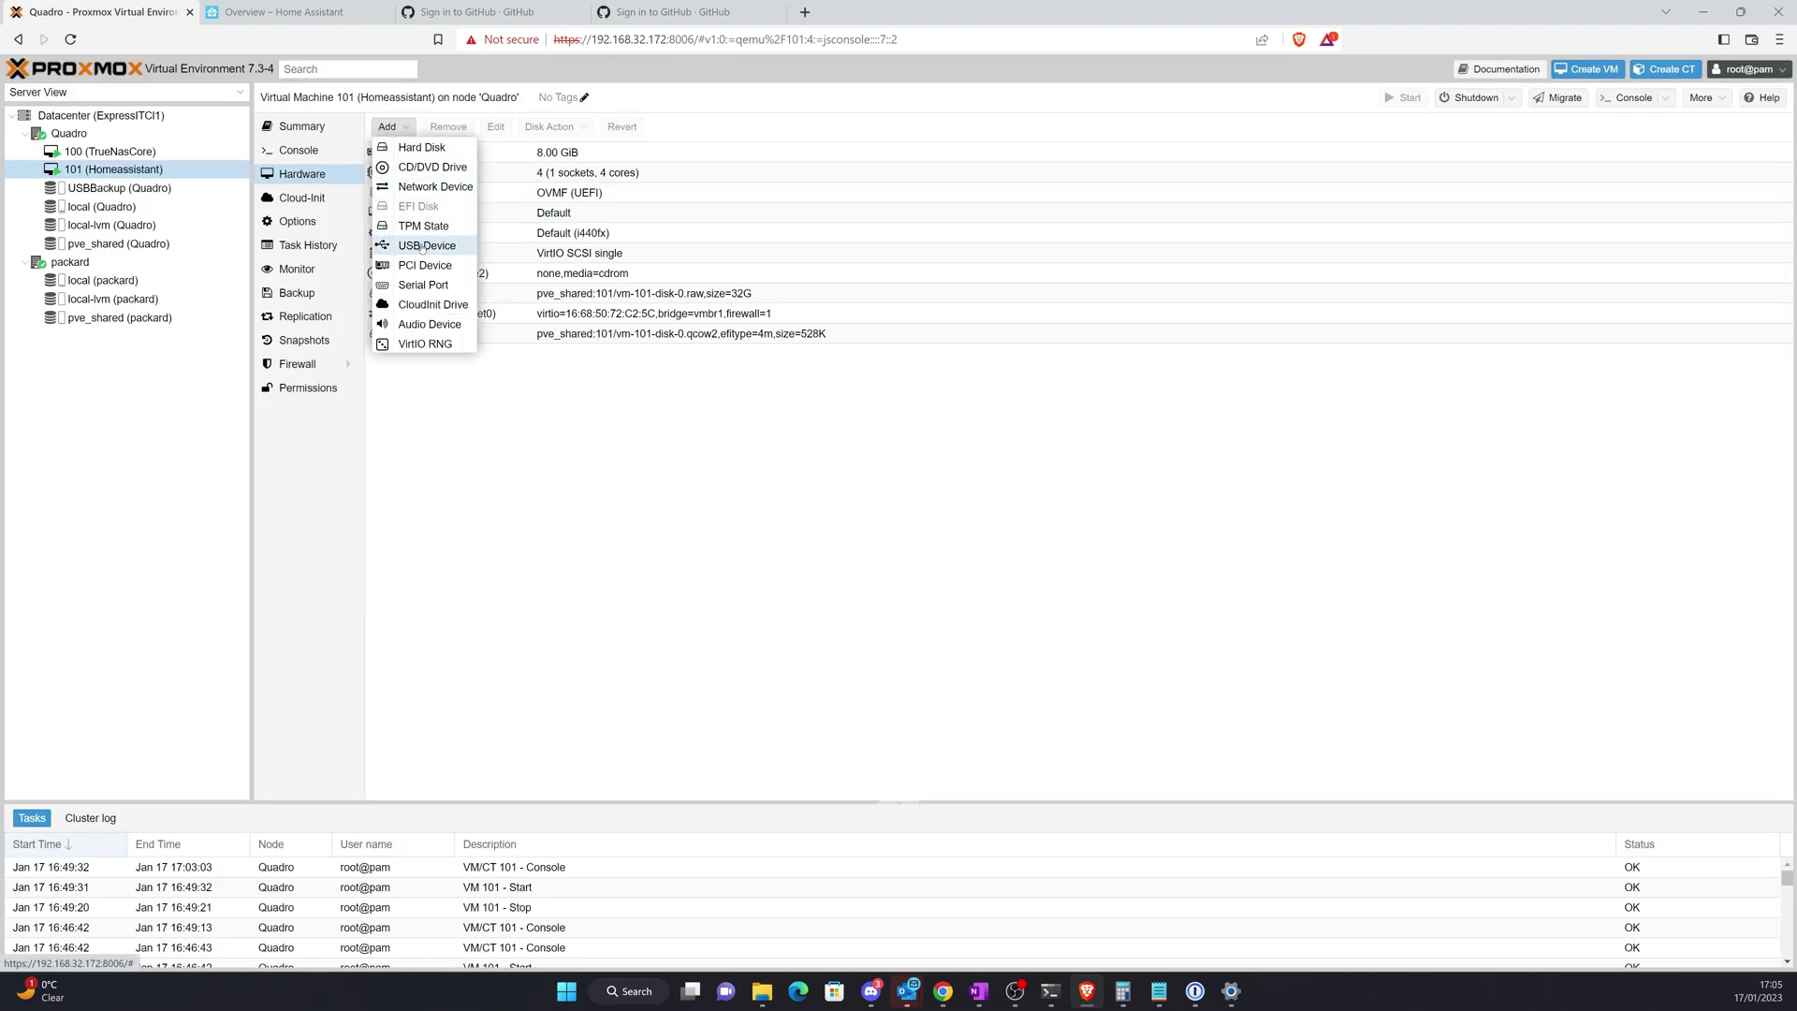
left_click(423, 246)
left_click(769, 484)
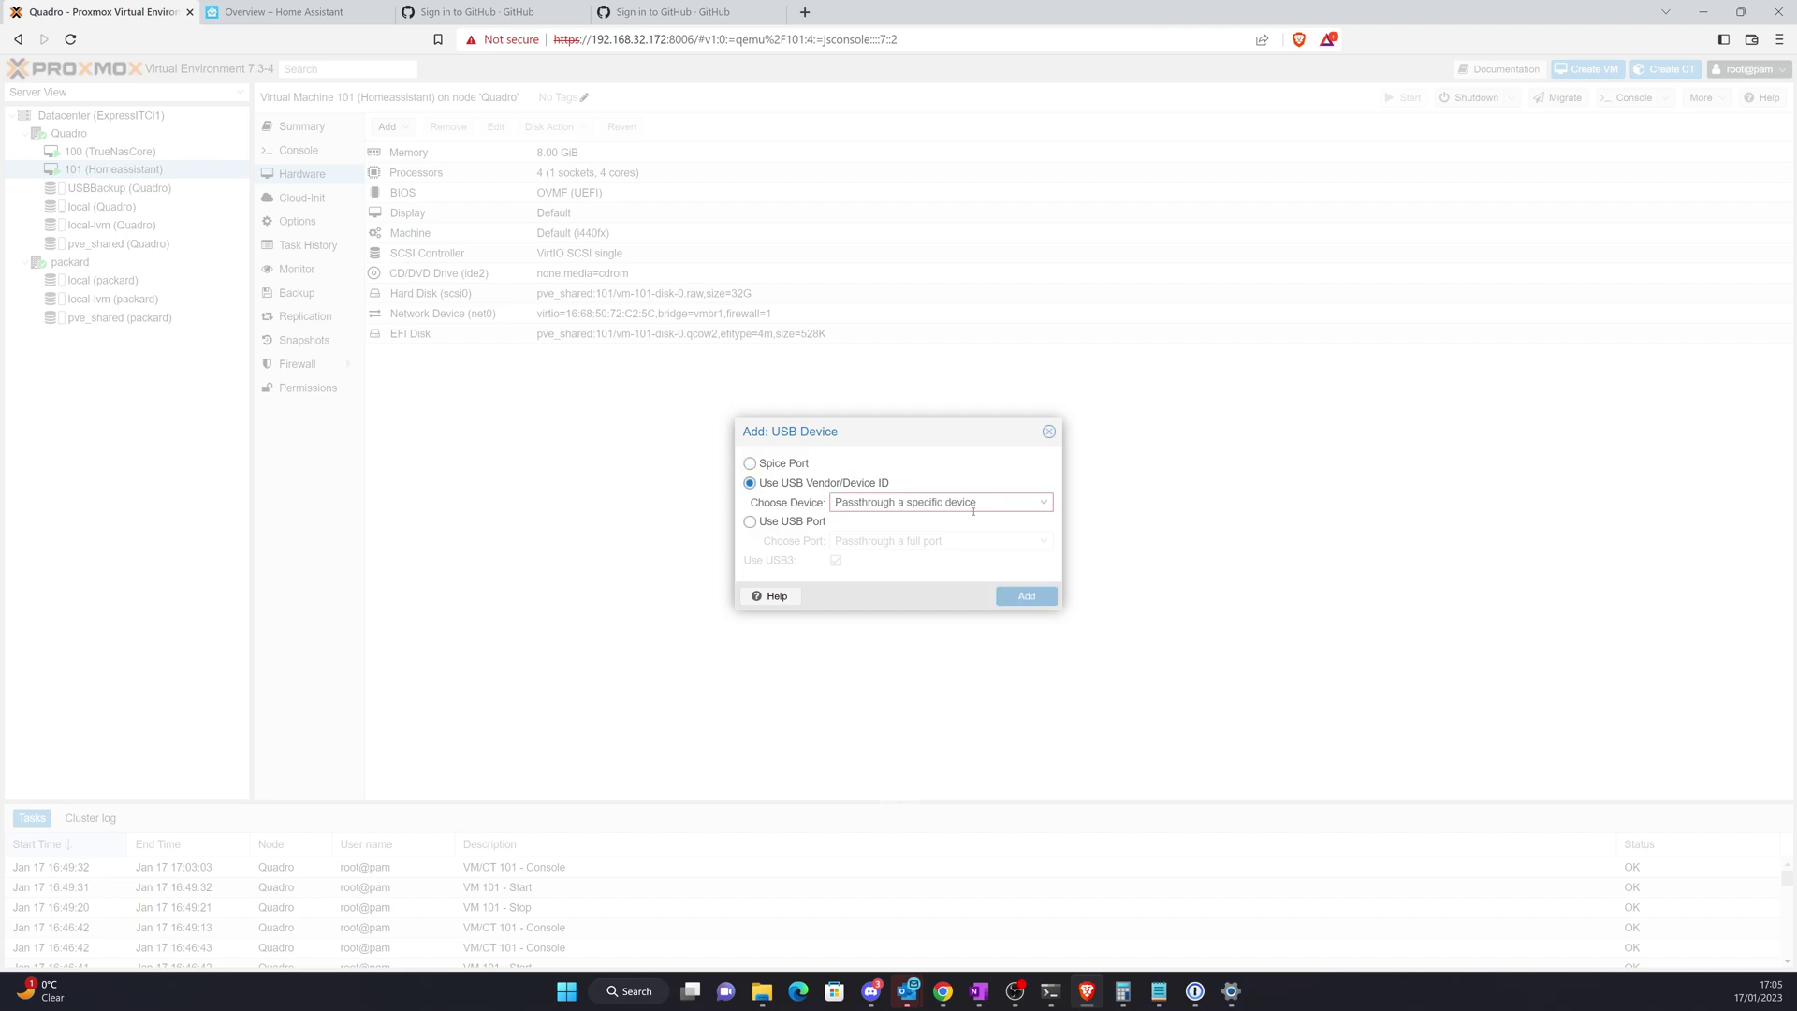
left_click(936, 502)
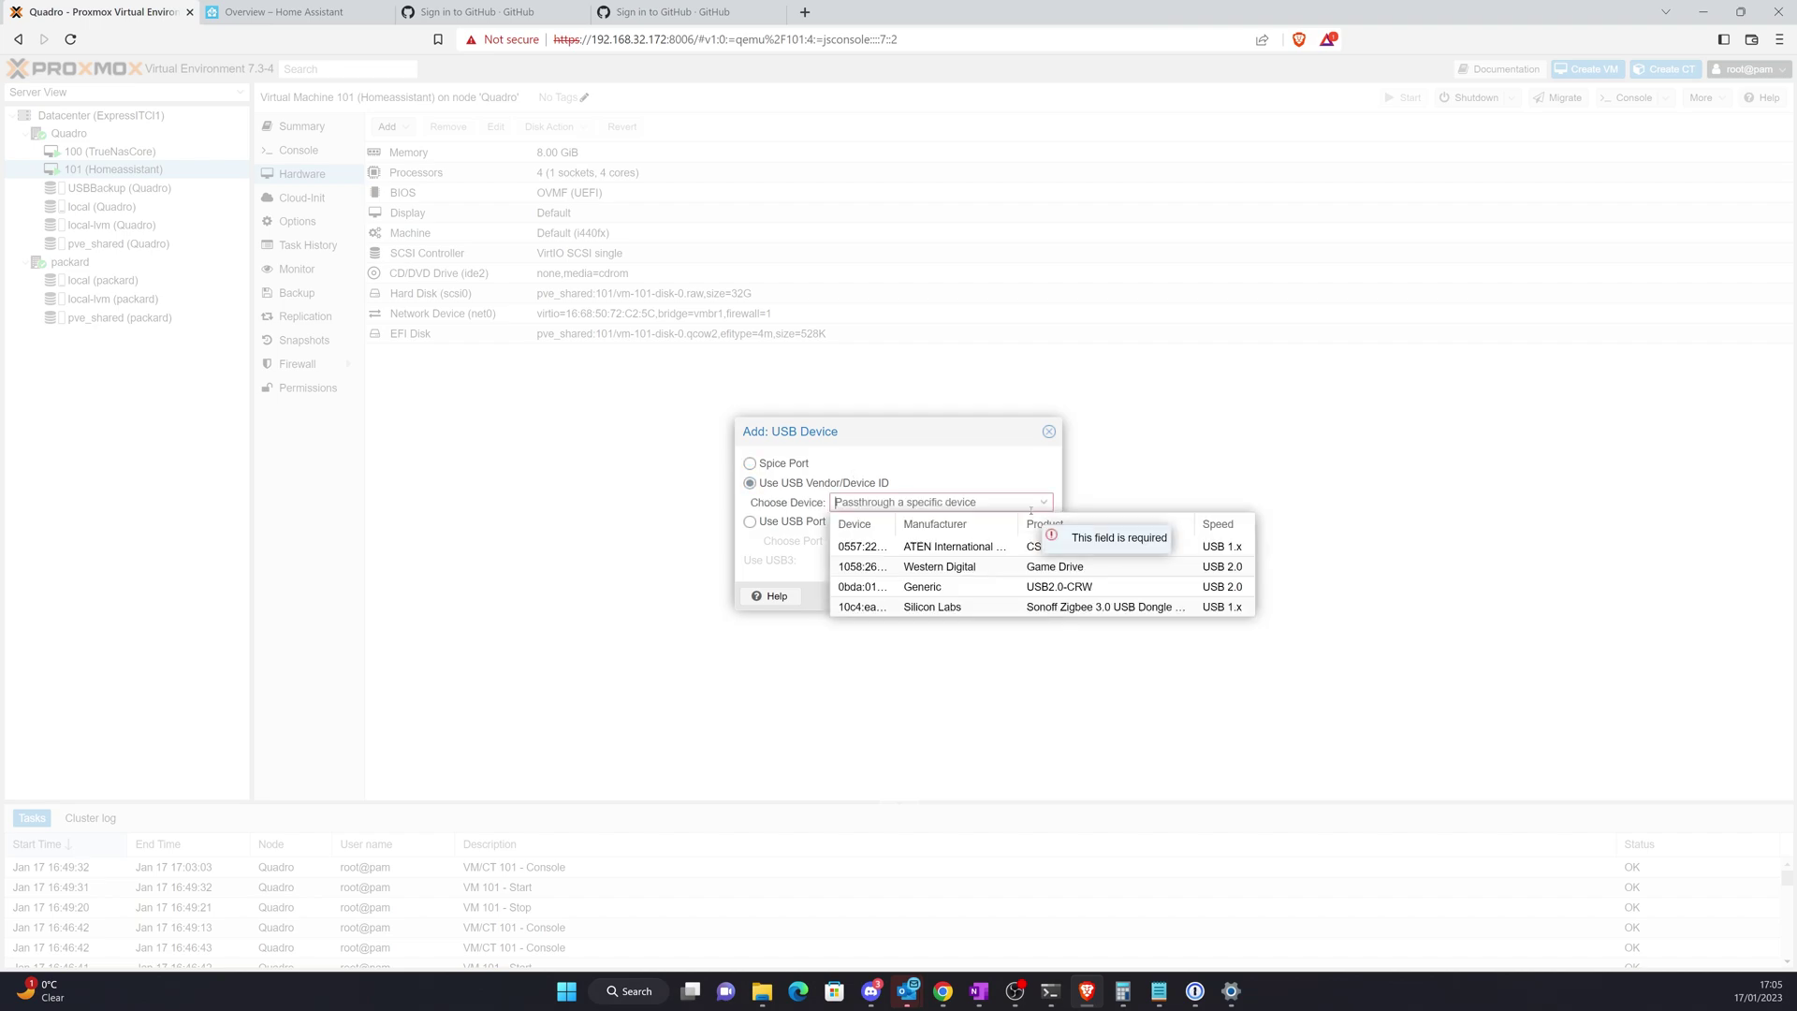
left_click(977, 608)
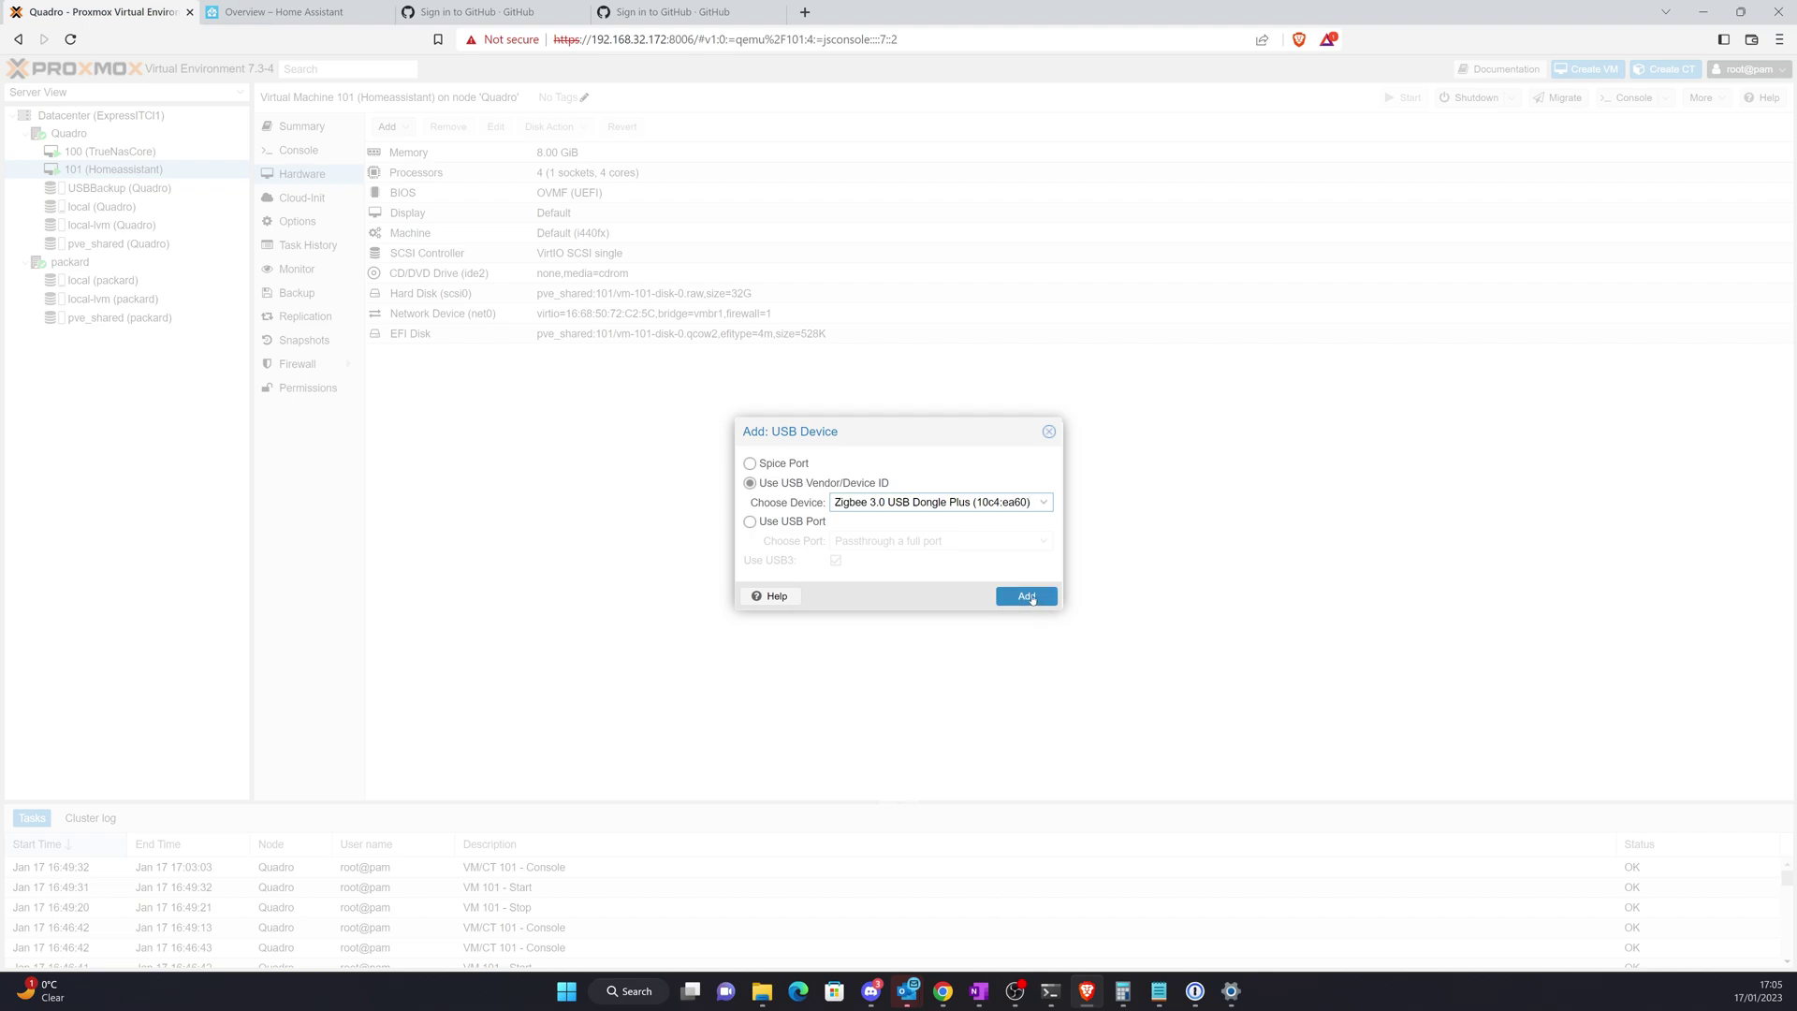
Switch to Use USB Port, pick the Sonoff dongle's port 2-9, and add it
left_click(749, 522)
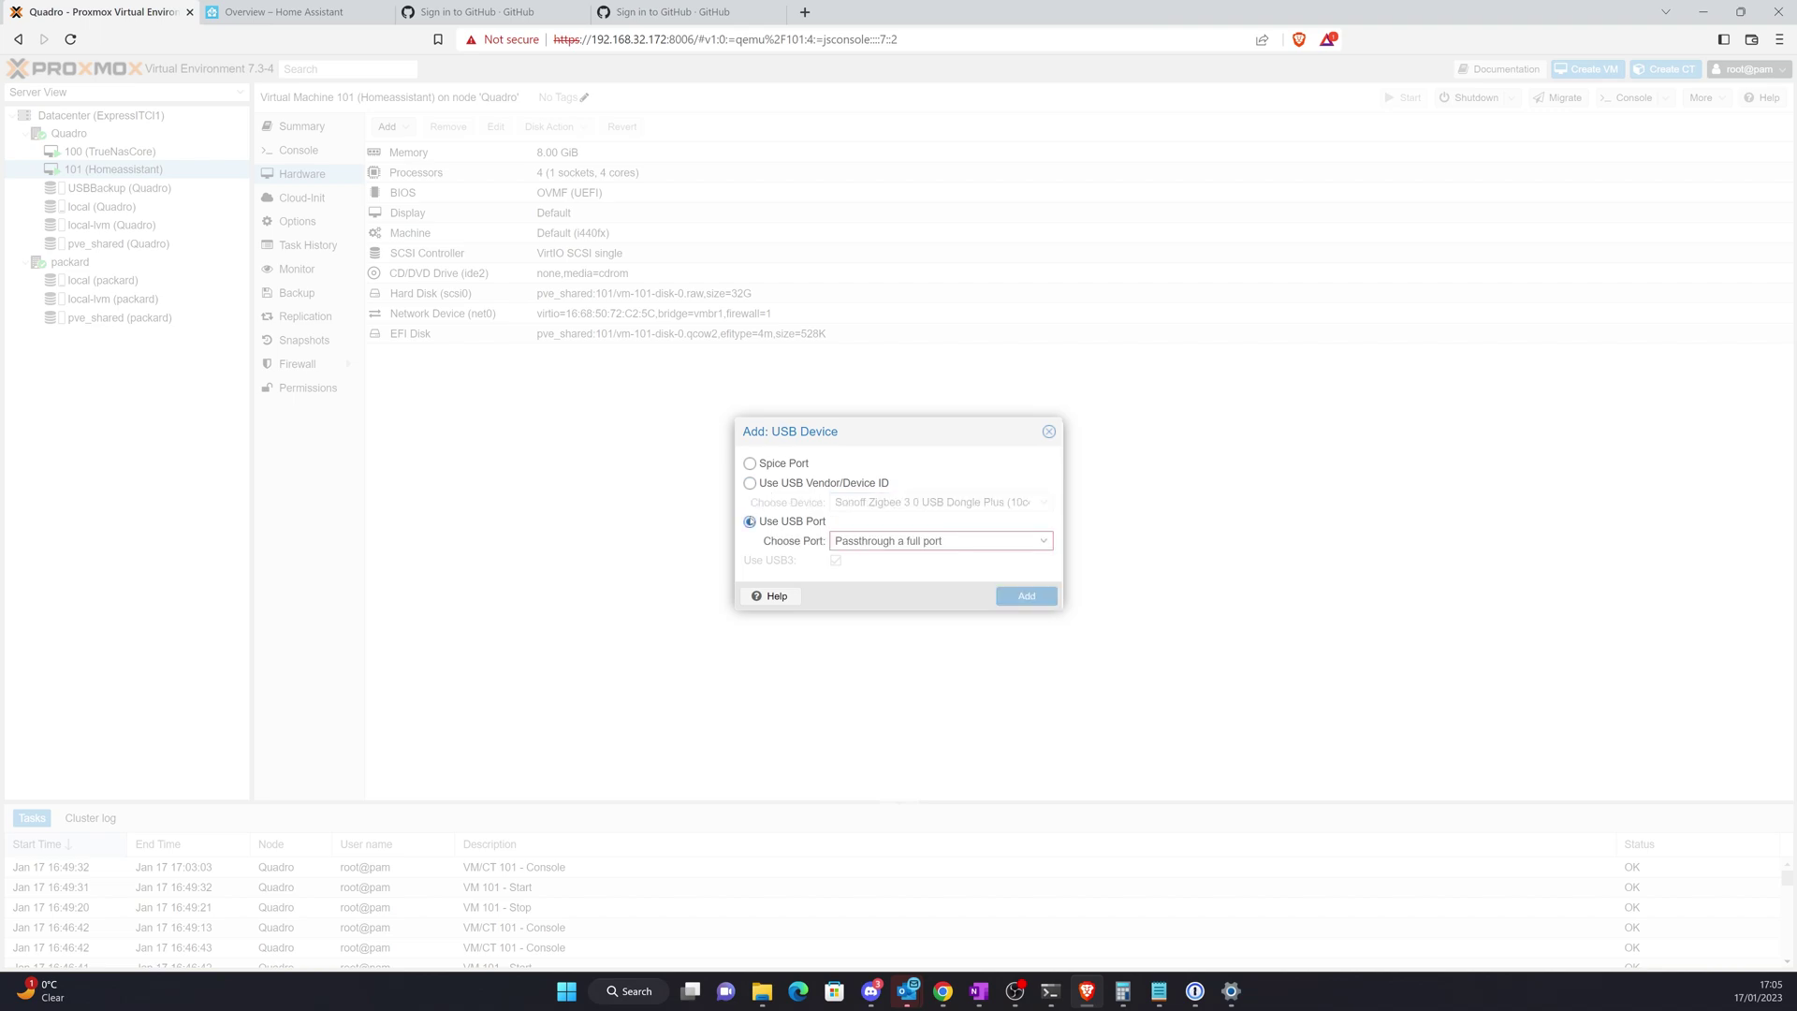
left_click(964, 542)
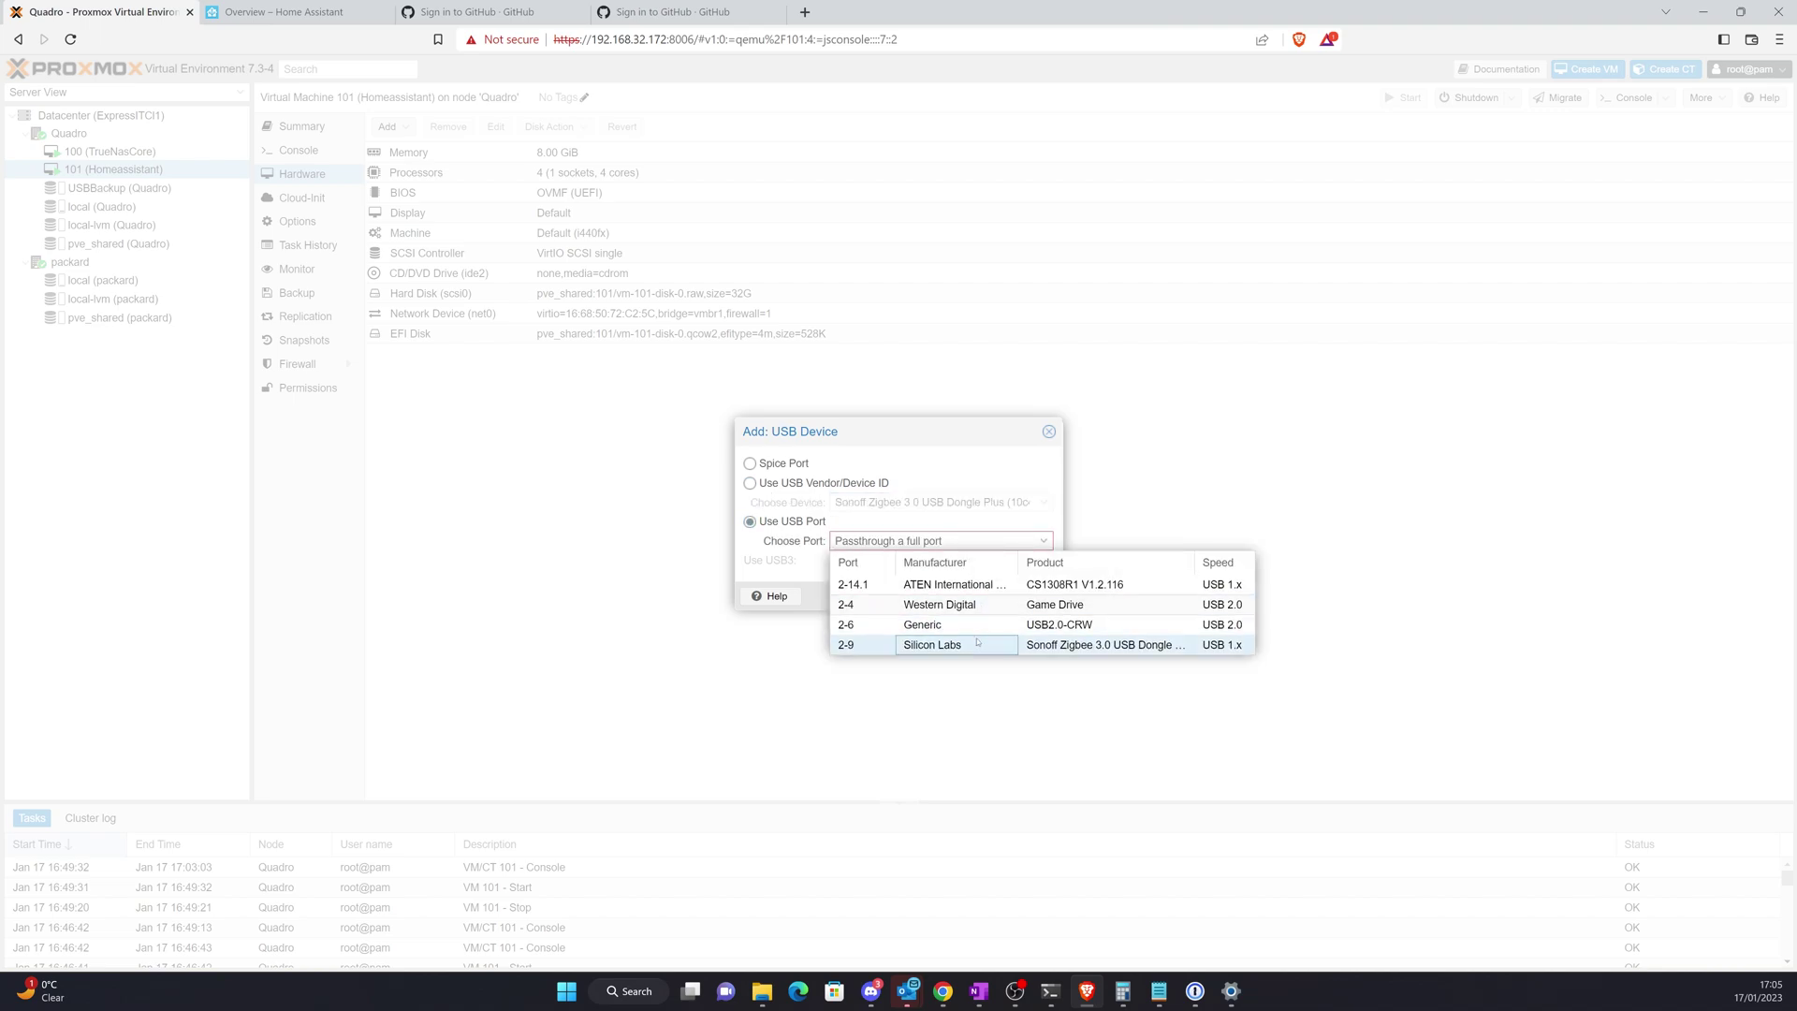
left_click(1055, 644)
left_click(1037, 602)
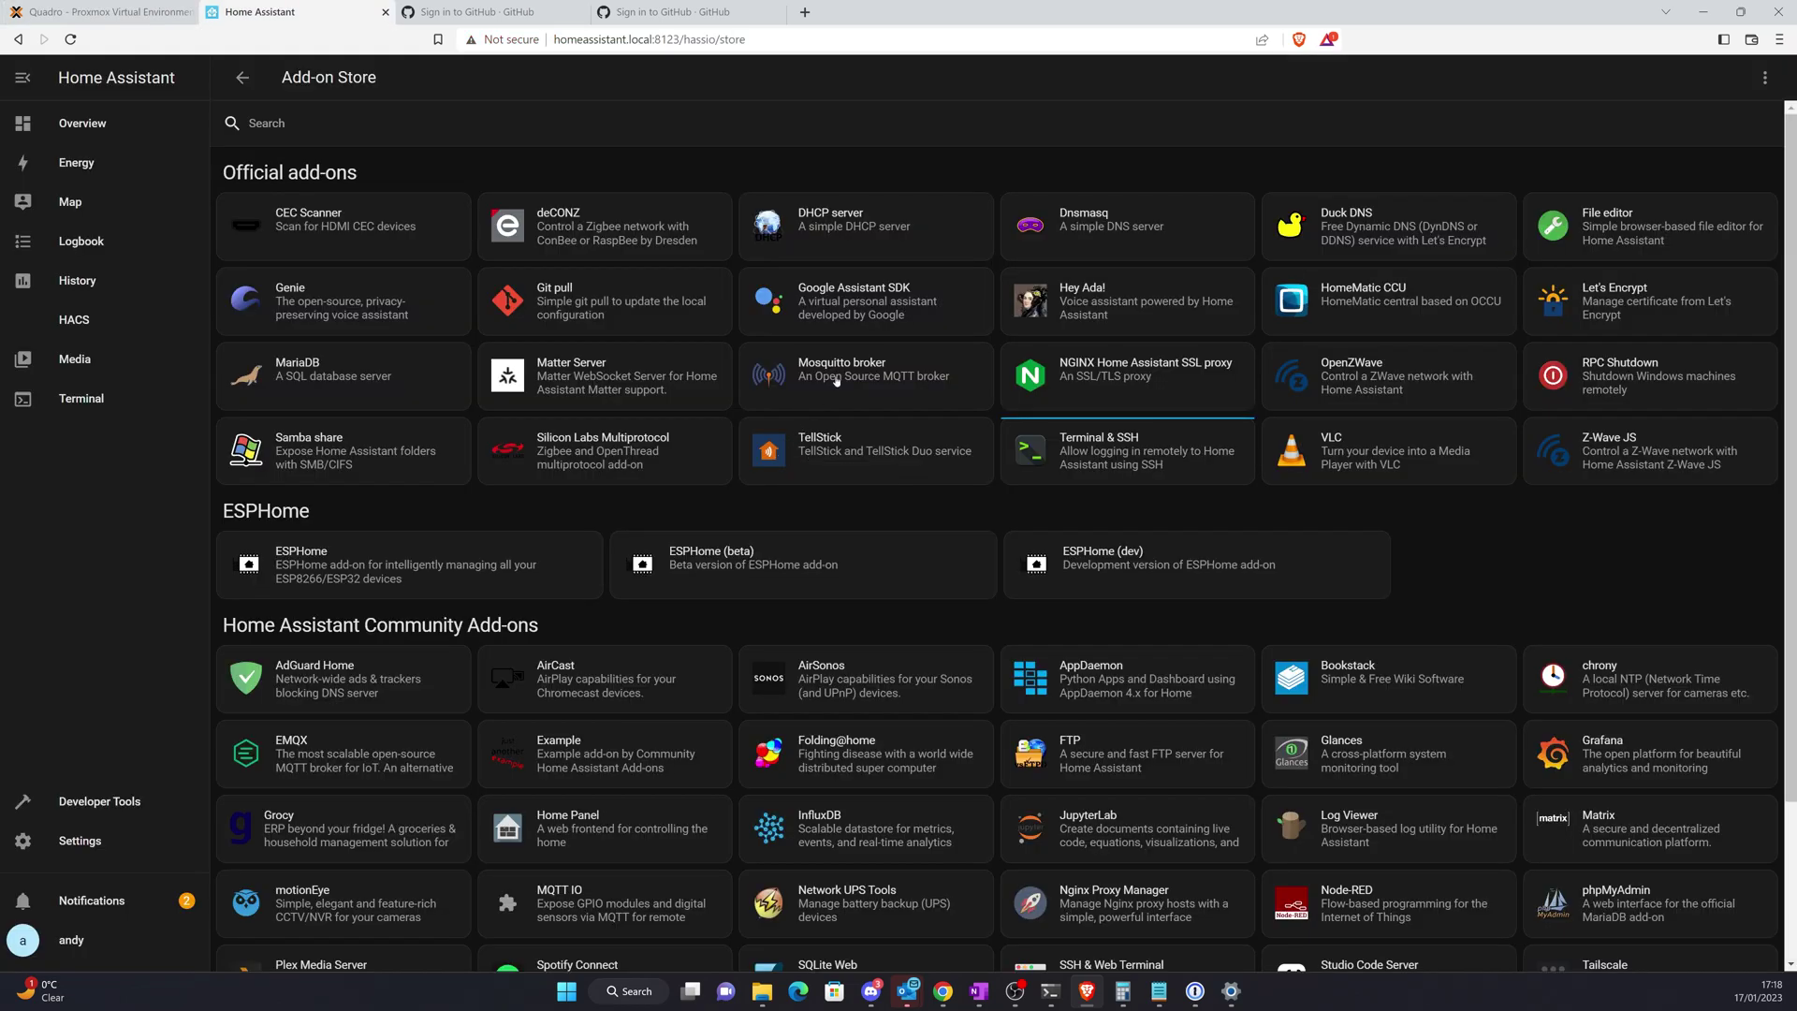
Install the Mosquitto broker add-on, enable Watchdog and Auto update, and start it
left_click(837, 380)
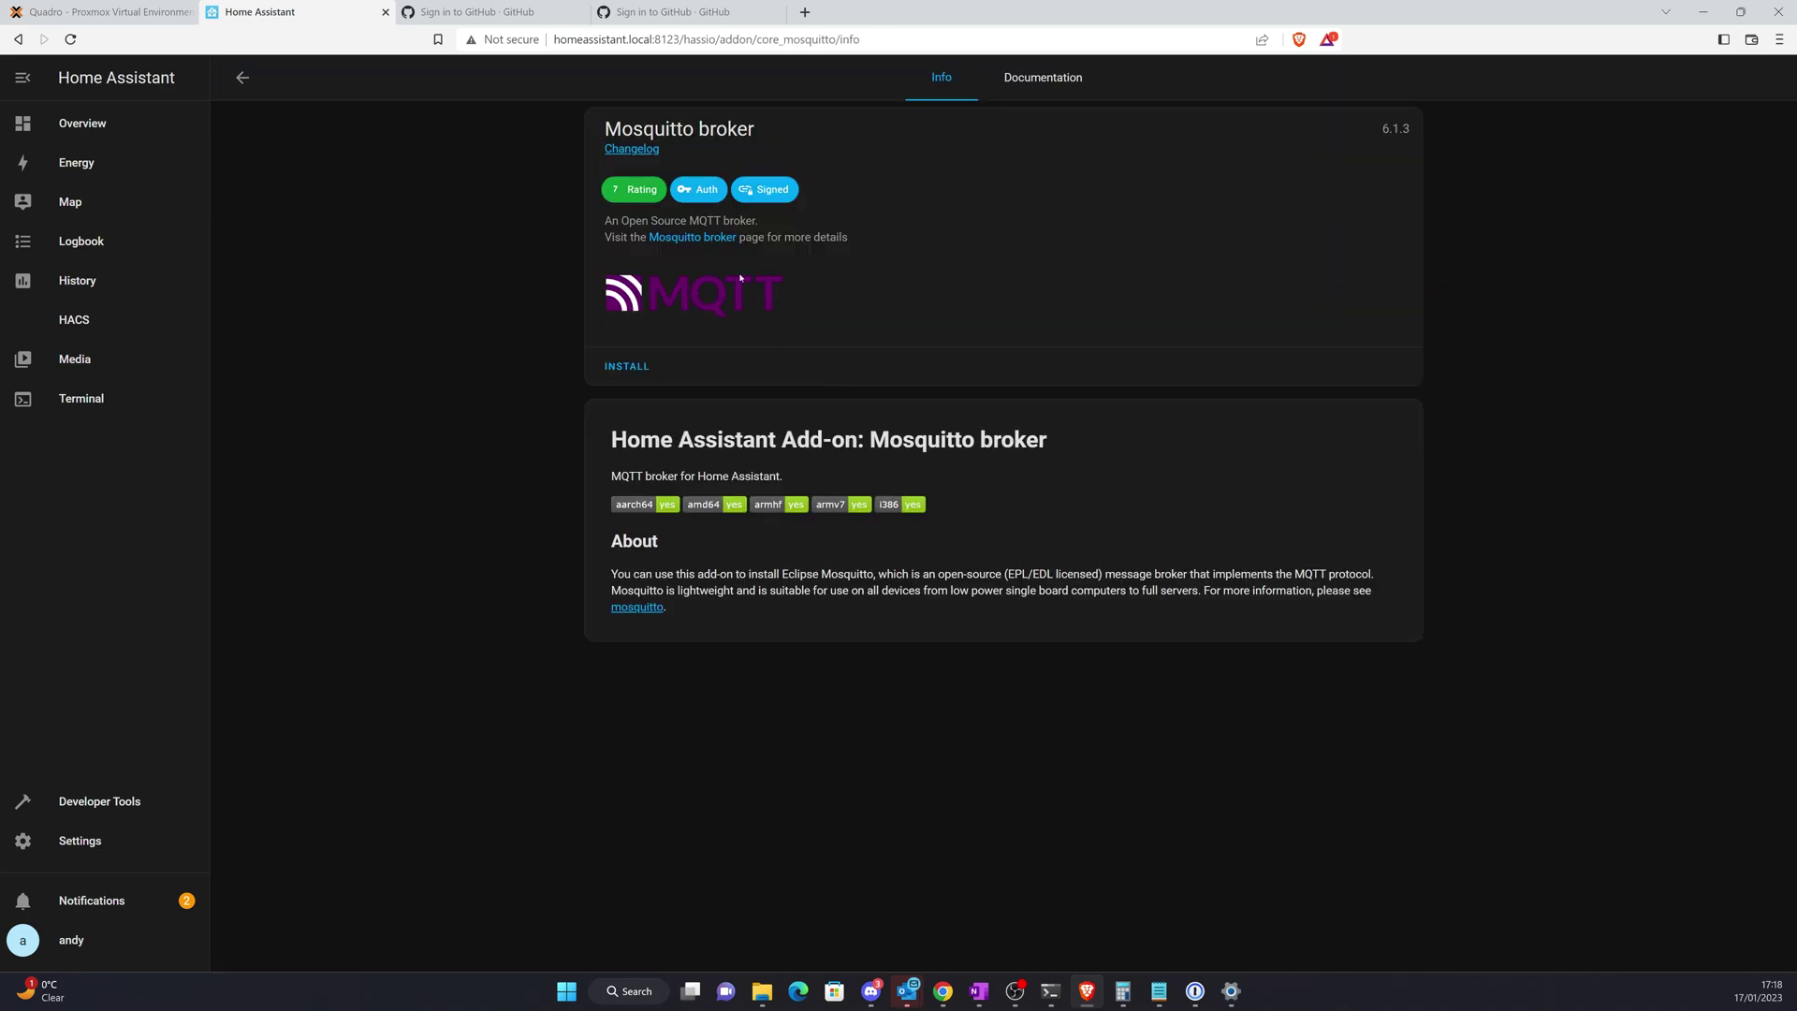
left_click(640, 372)
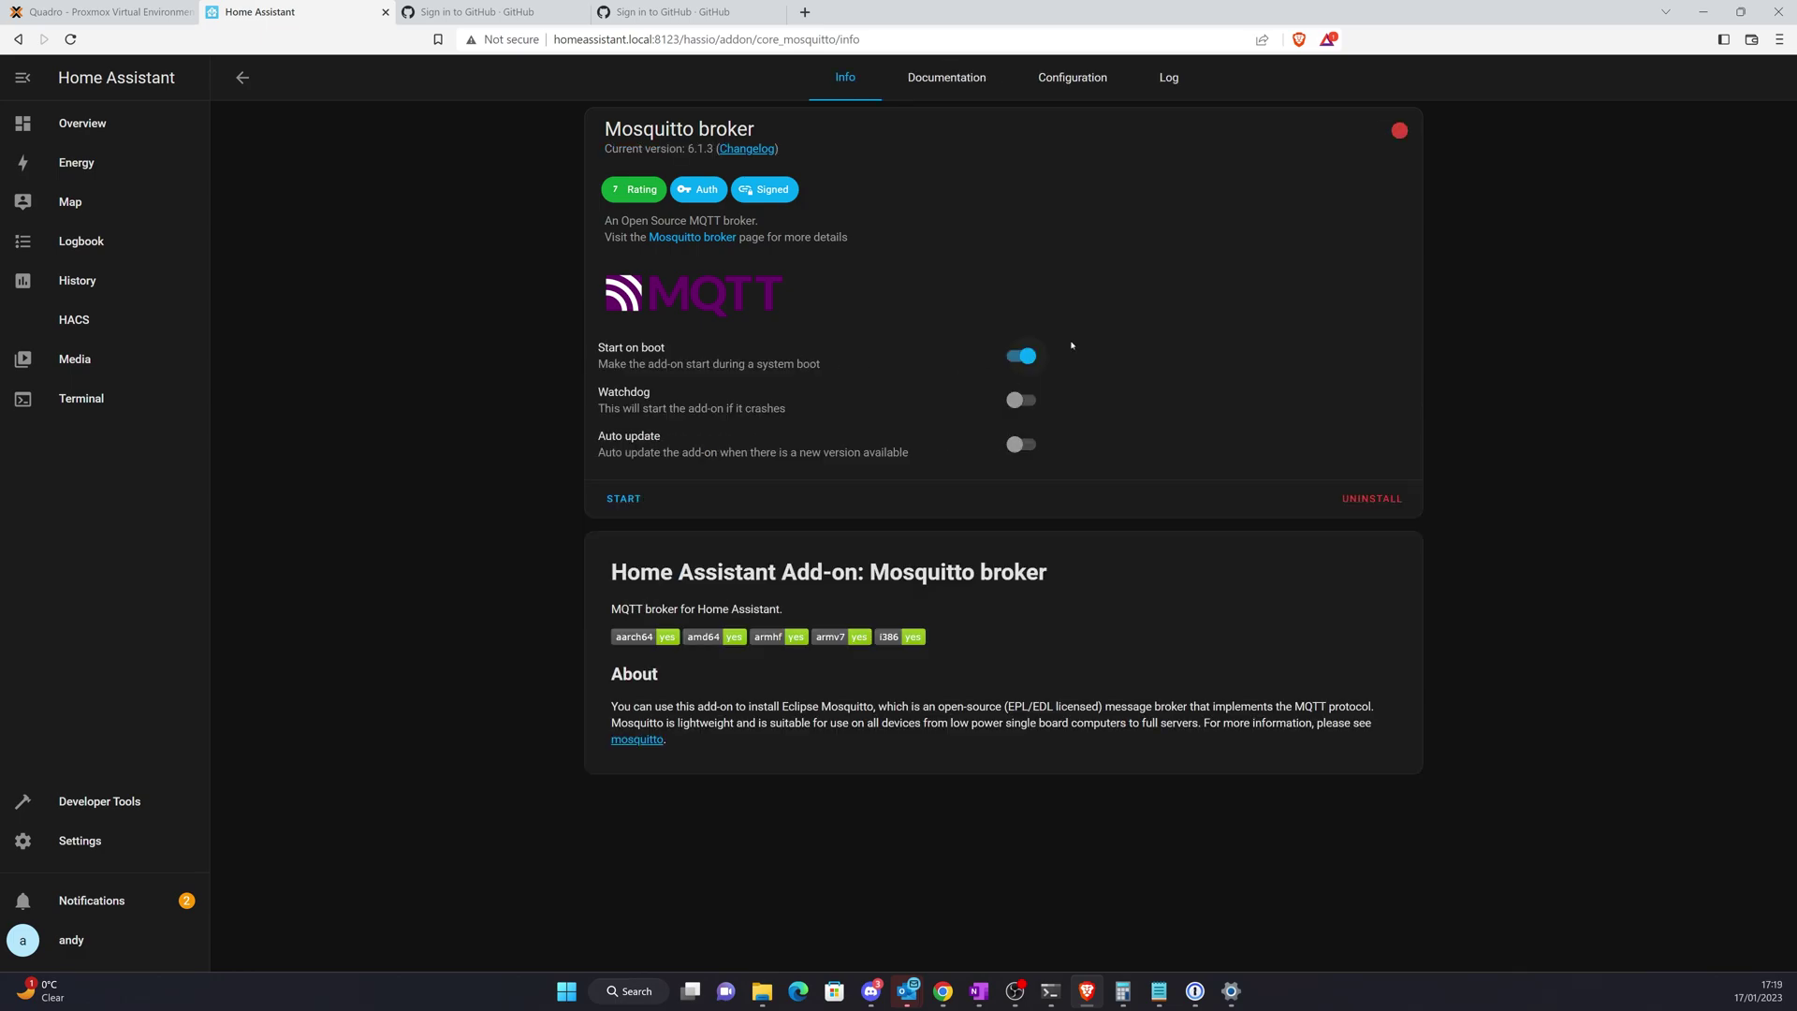
left_click(1021, 400)
left_click(1021, 444)
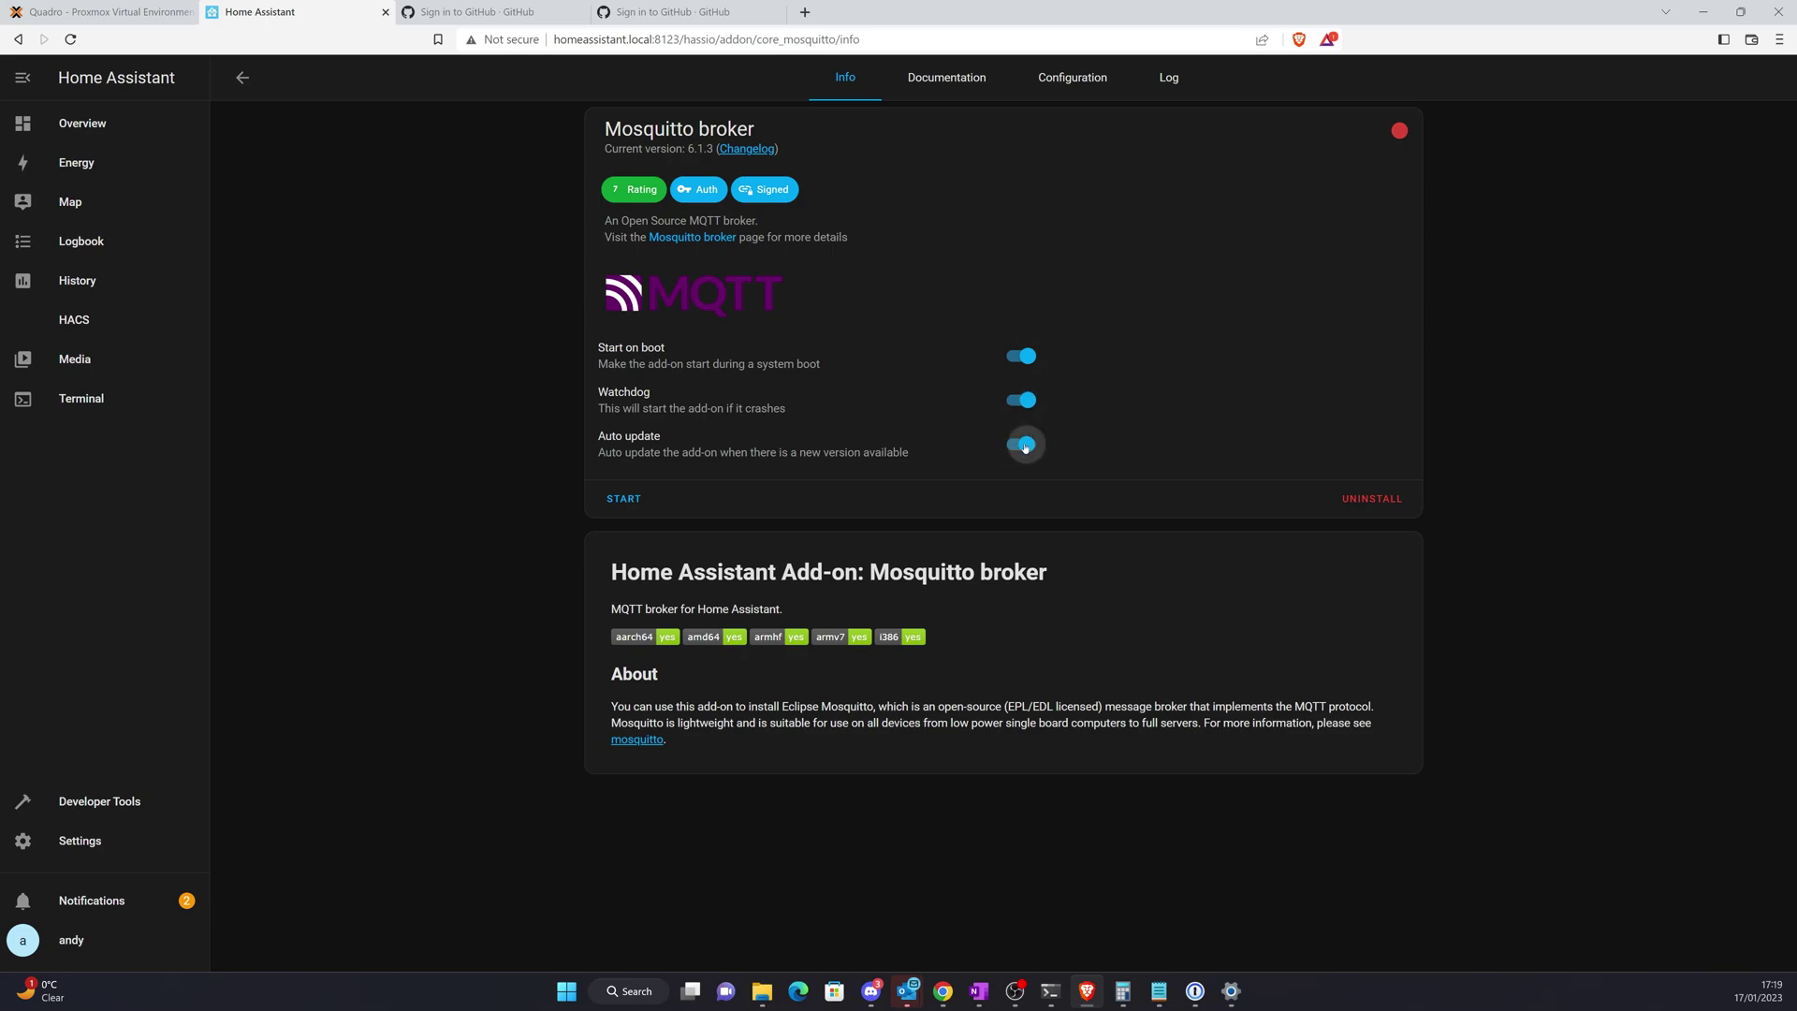
left_click(617, 510)
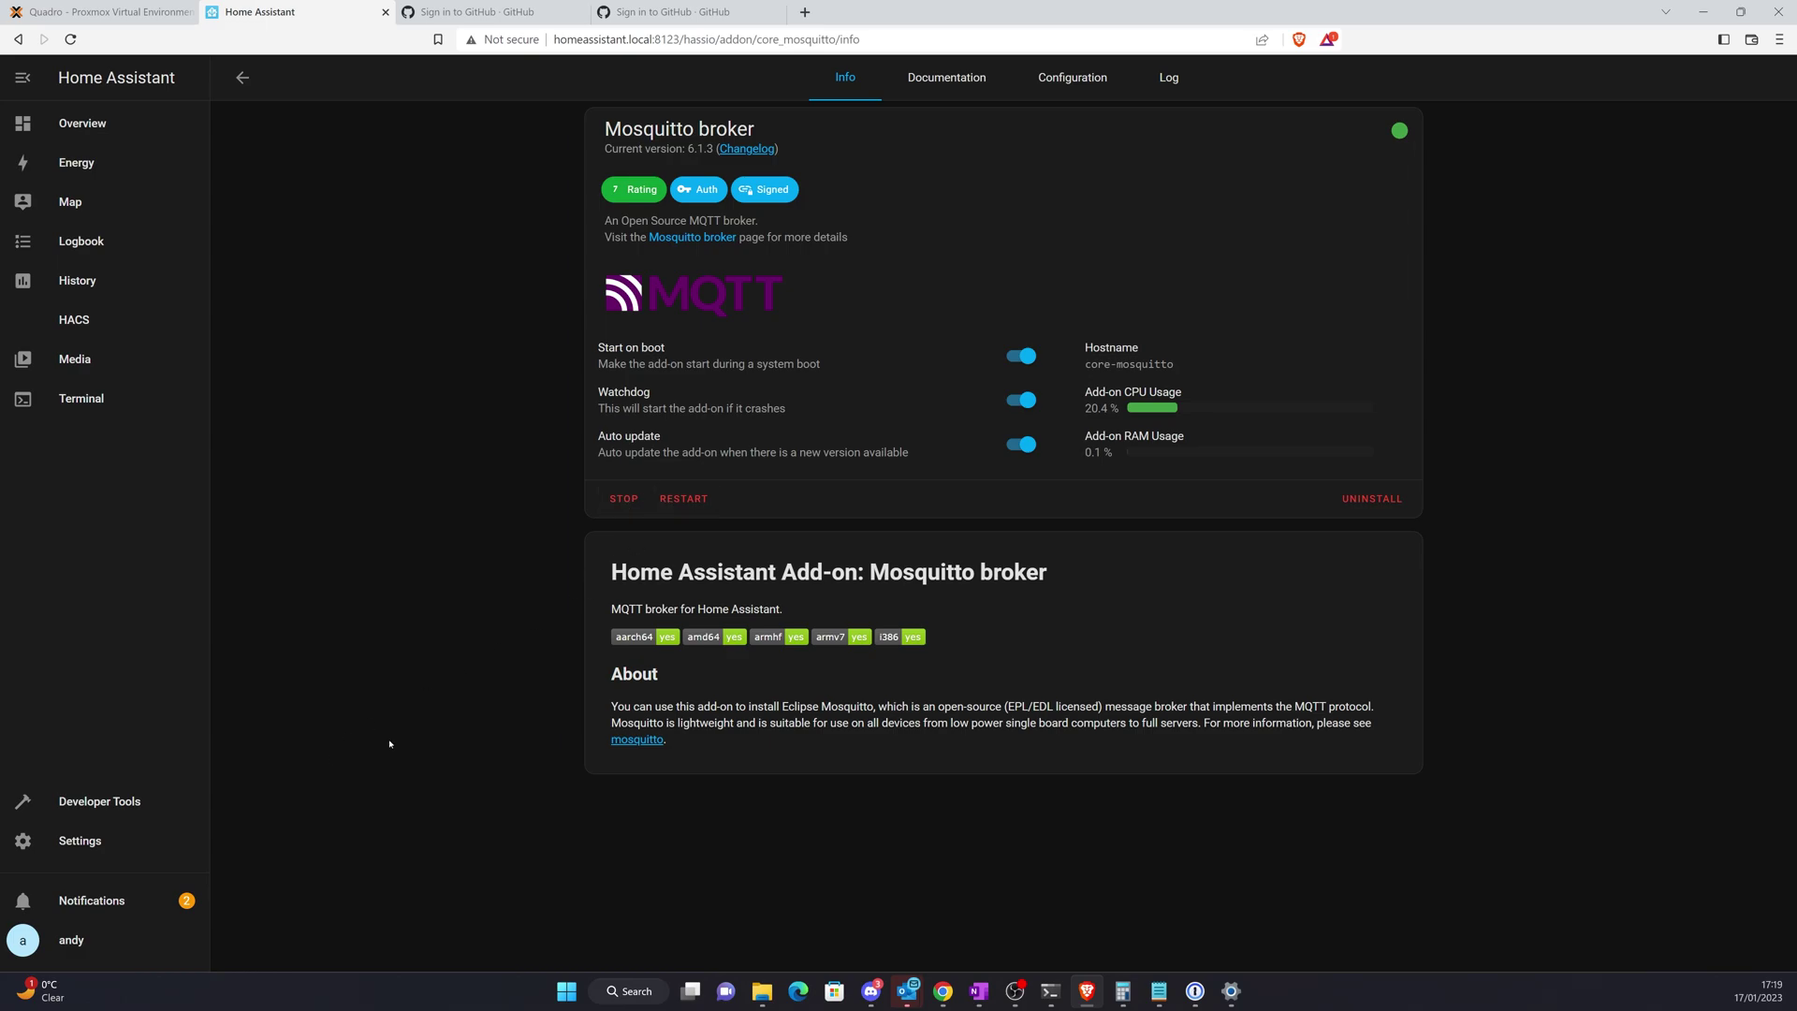
Go to Settings > Devices & Services, reloading and re-entering the username at the login prompt
left_click(97, 846)
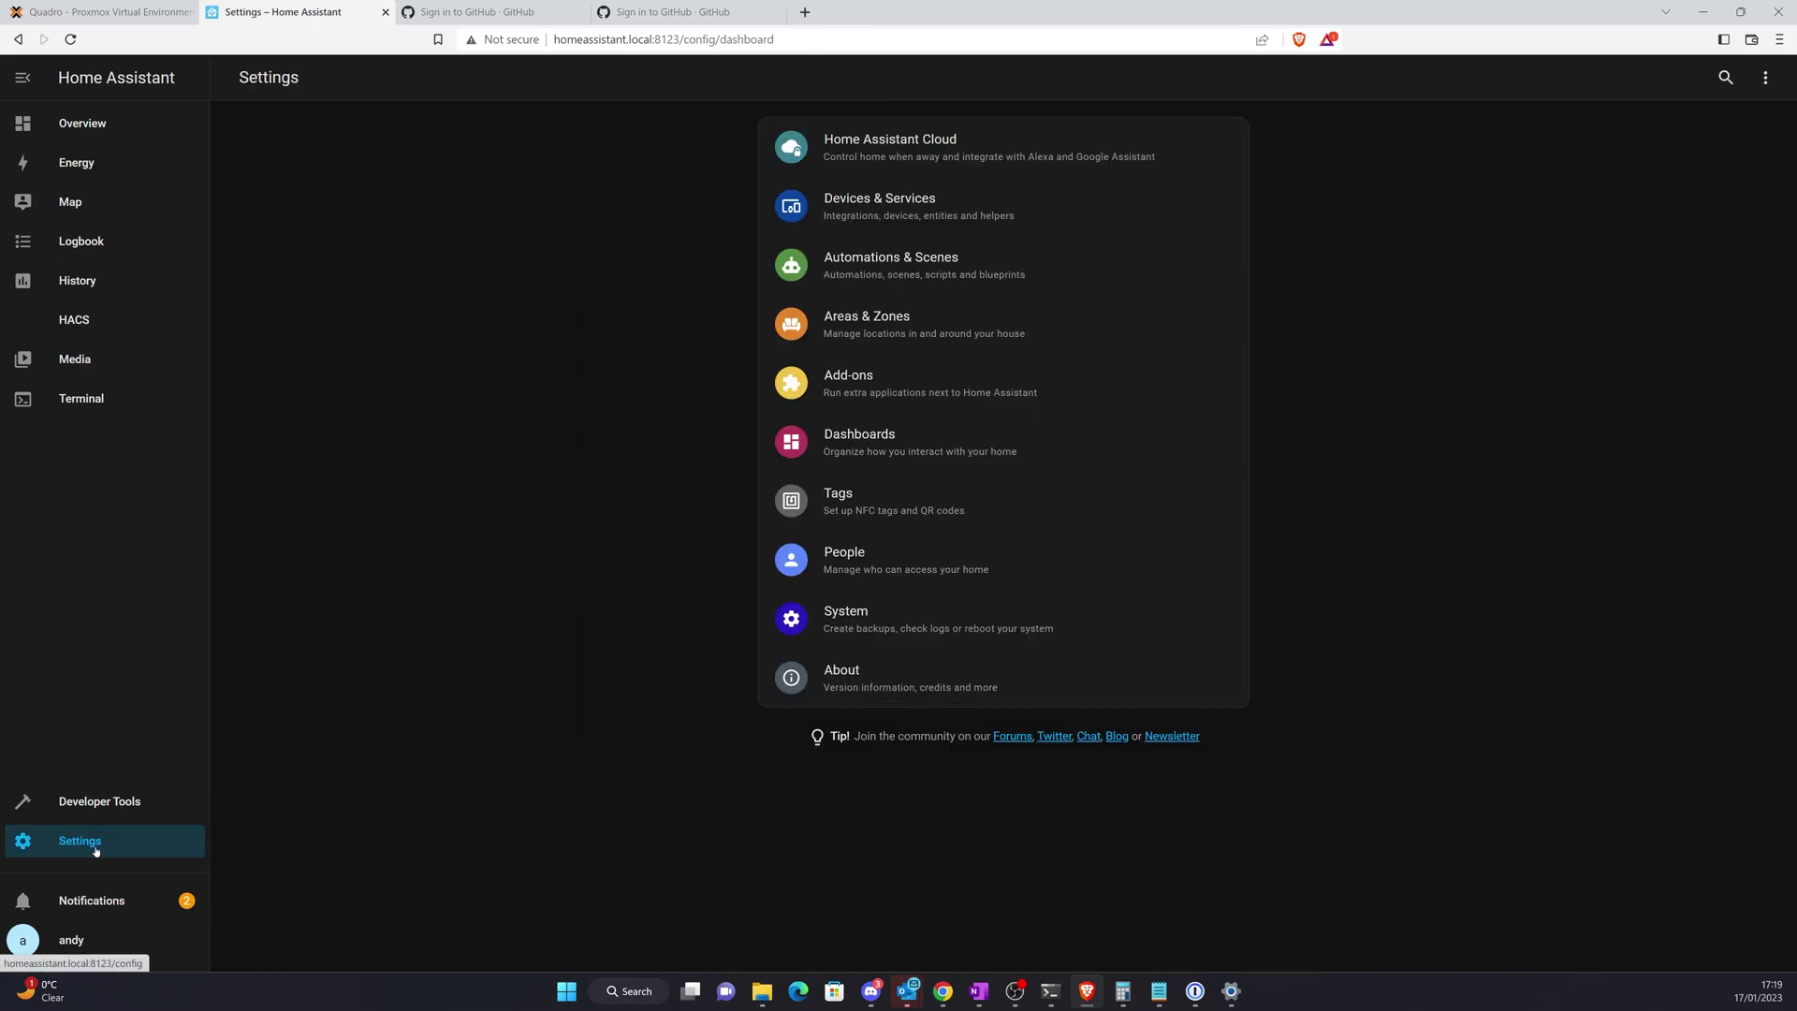
left_click(889, 216)
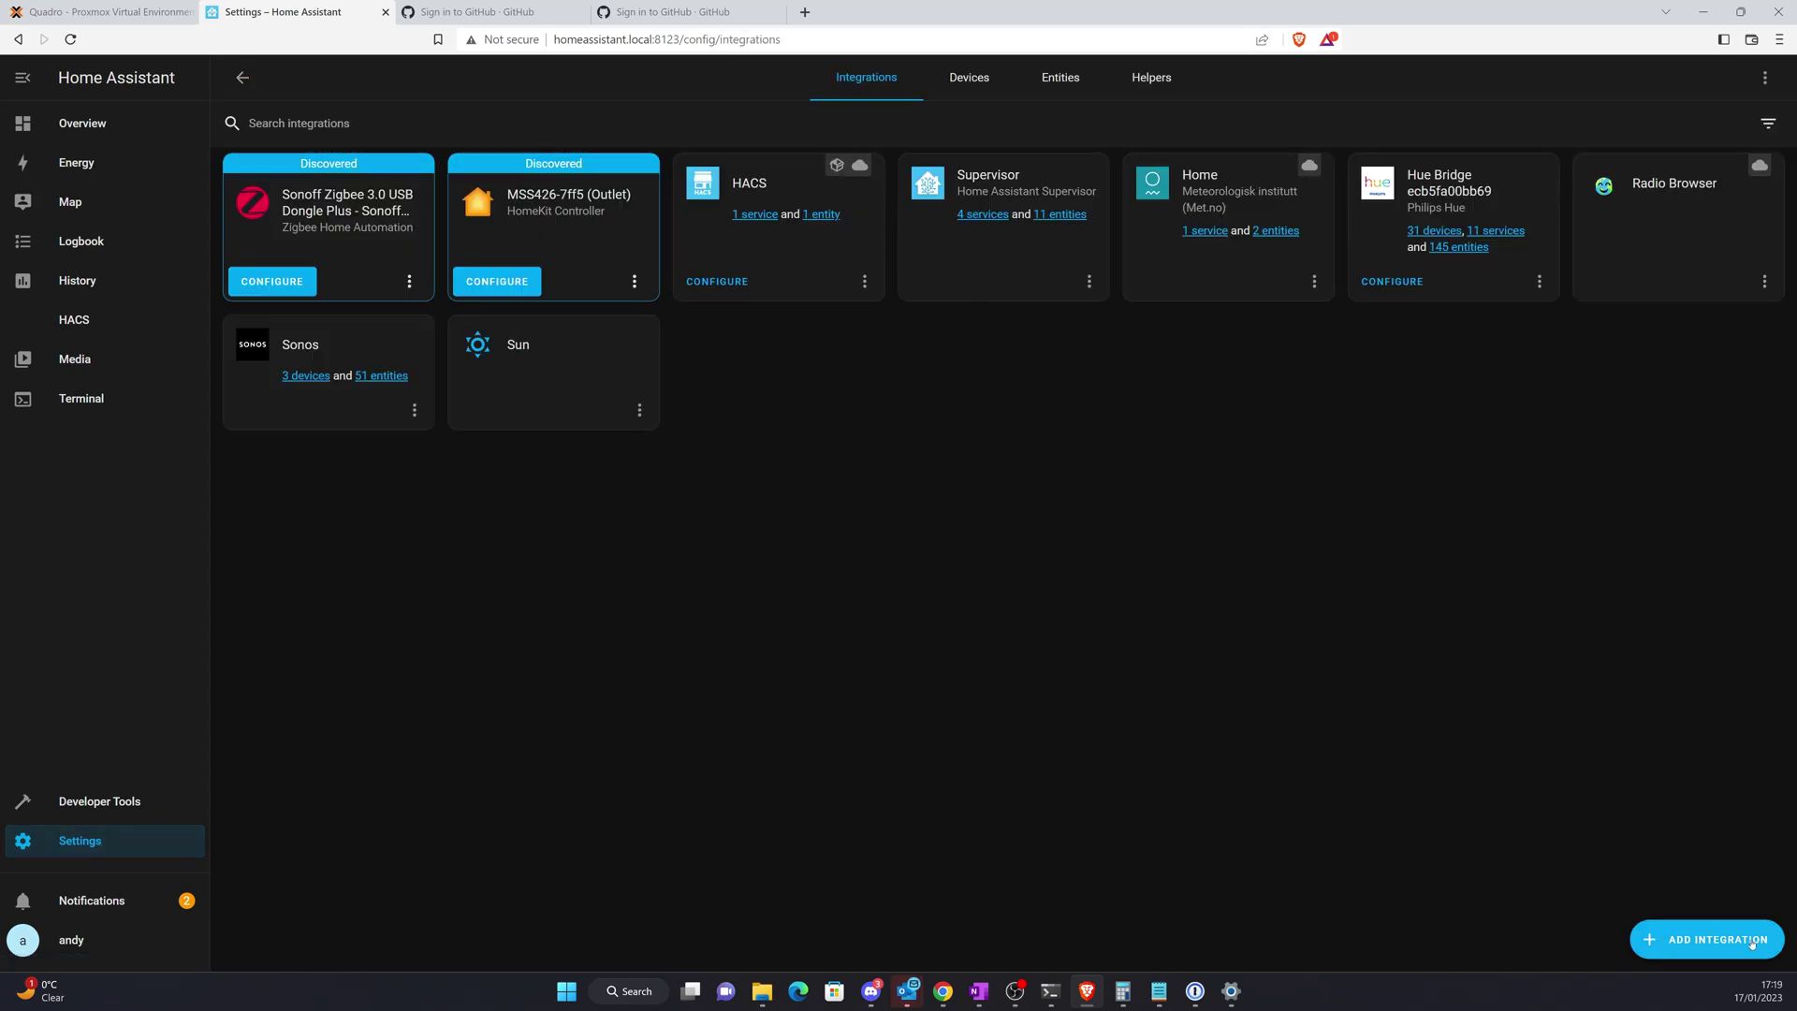
left_click(71, 38)
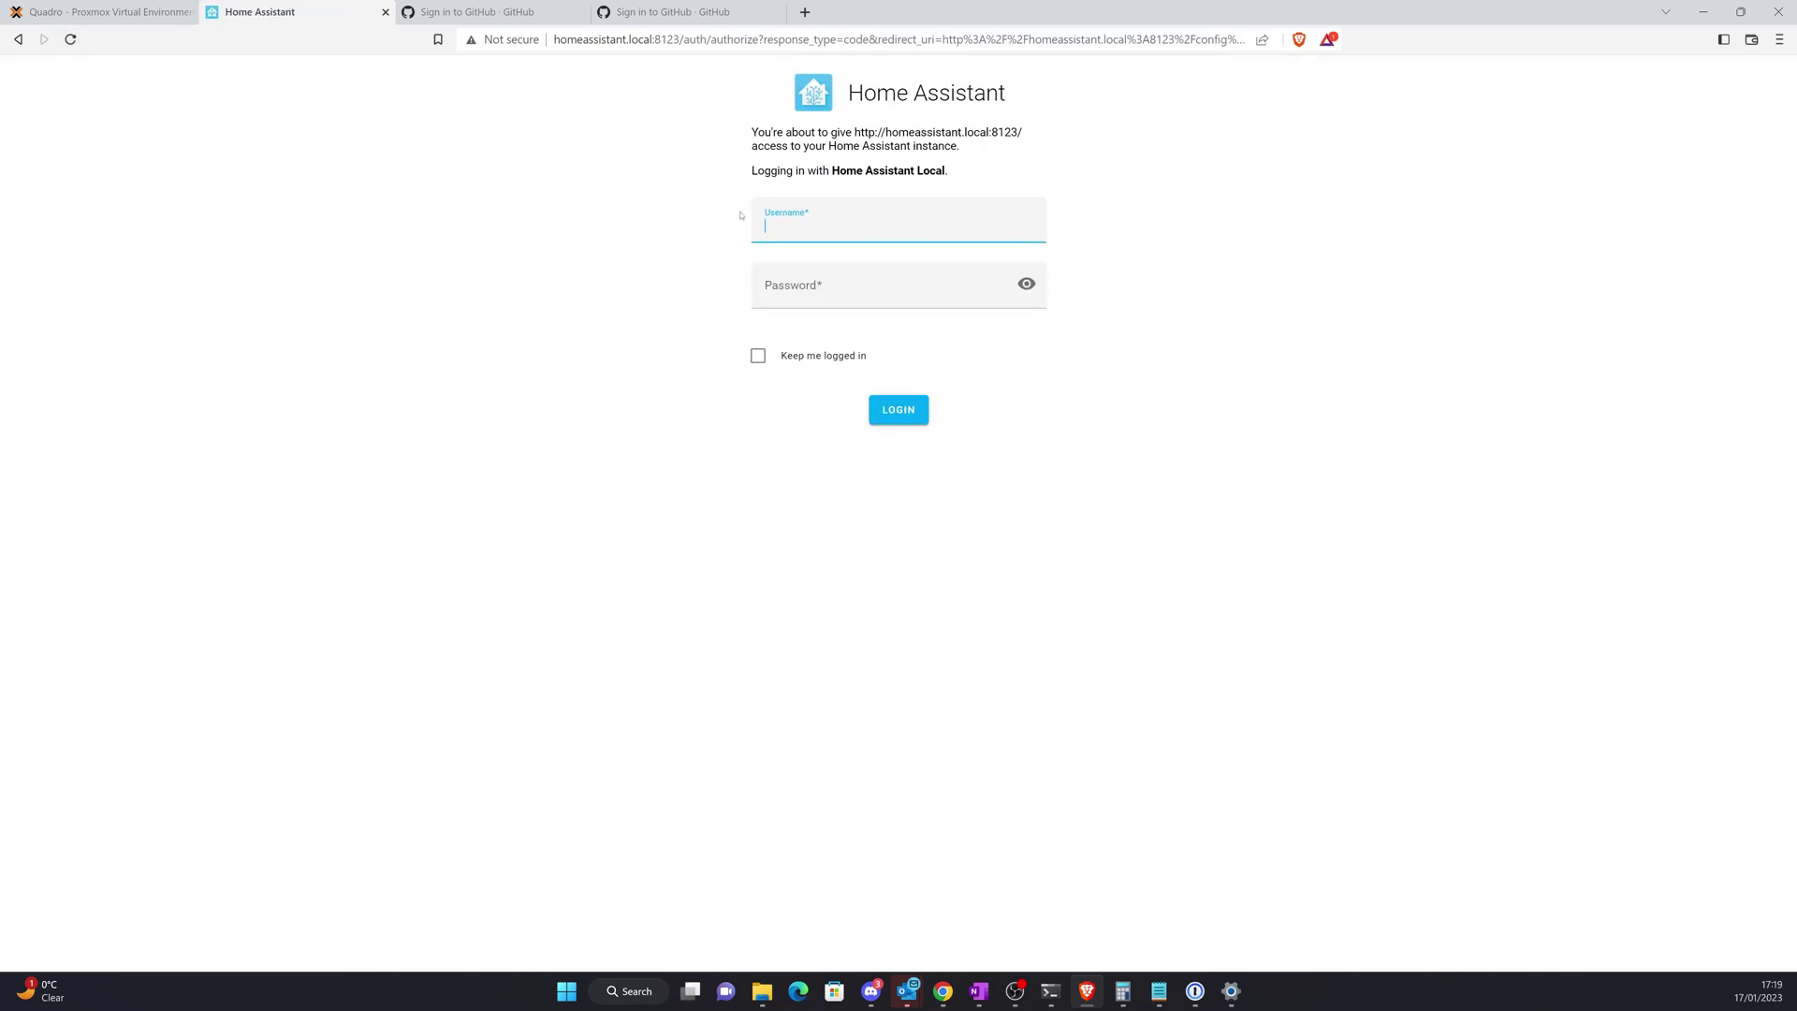
type("and")
key("Tab")
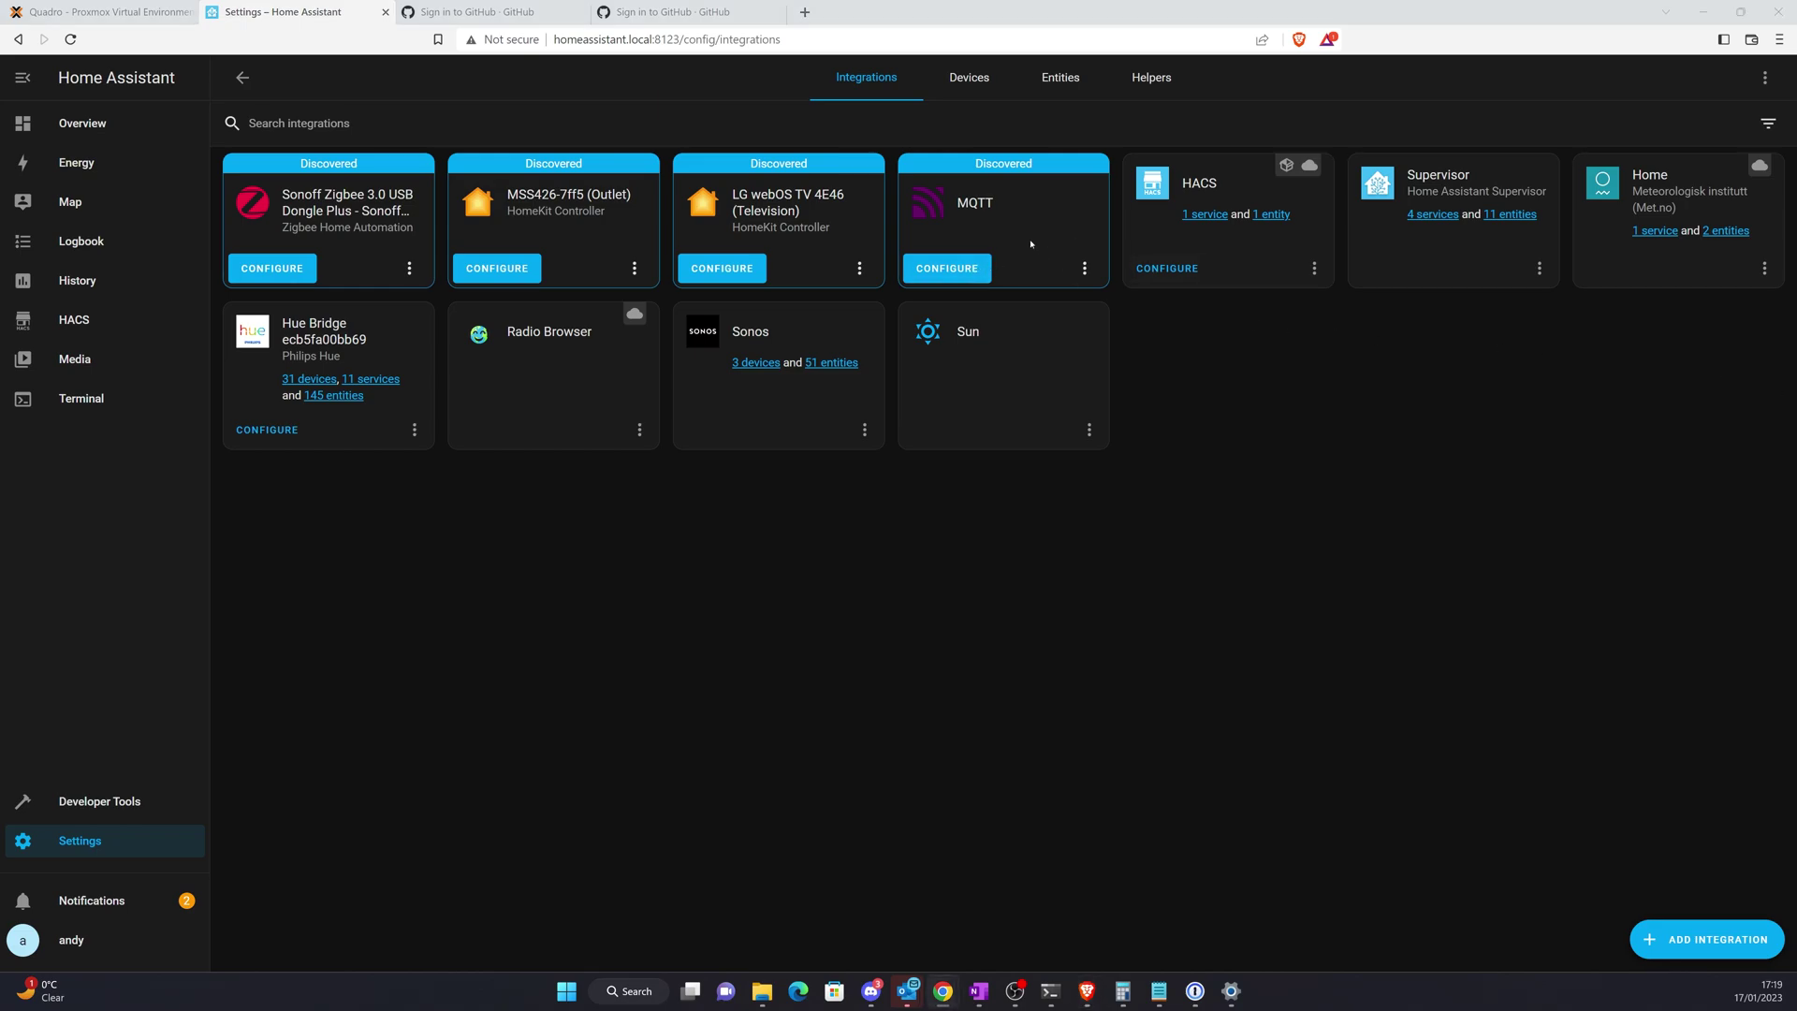
Configure the discovered MQTT integration to connect to the Mosquitto broker and finish
left_click(942, 270)
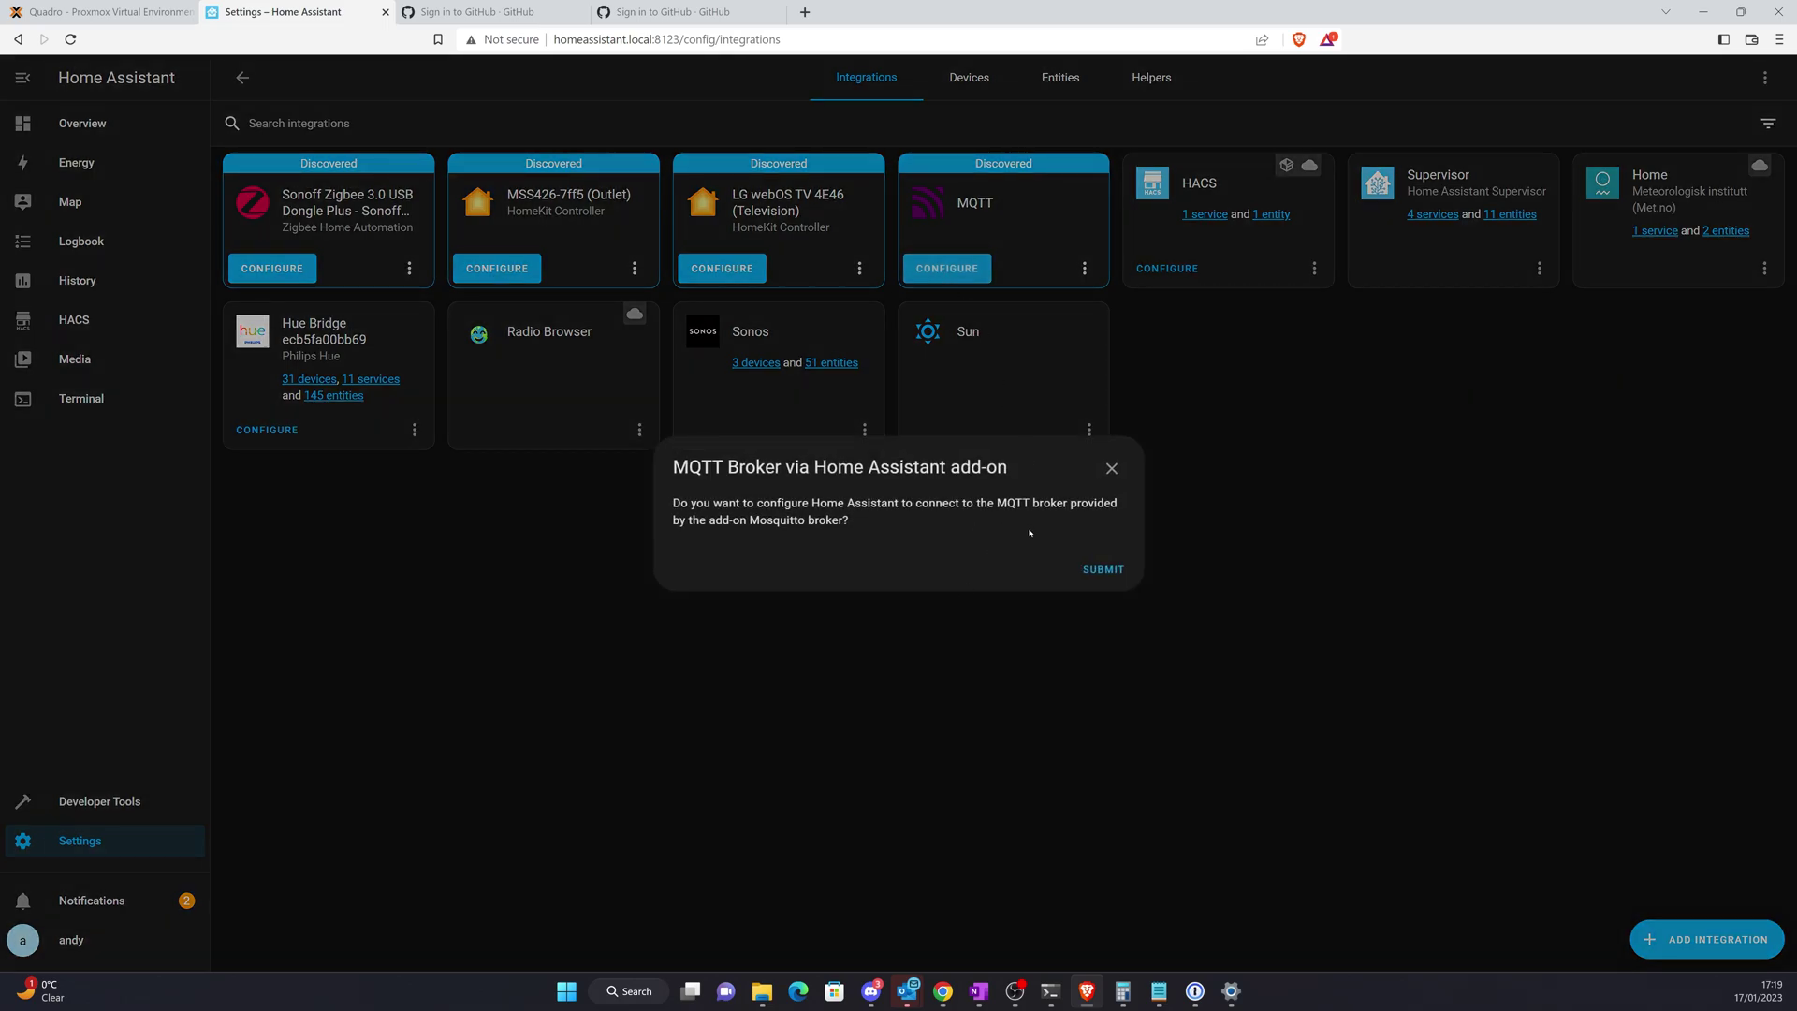
left_click(1101, 570)
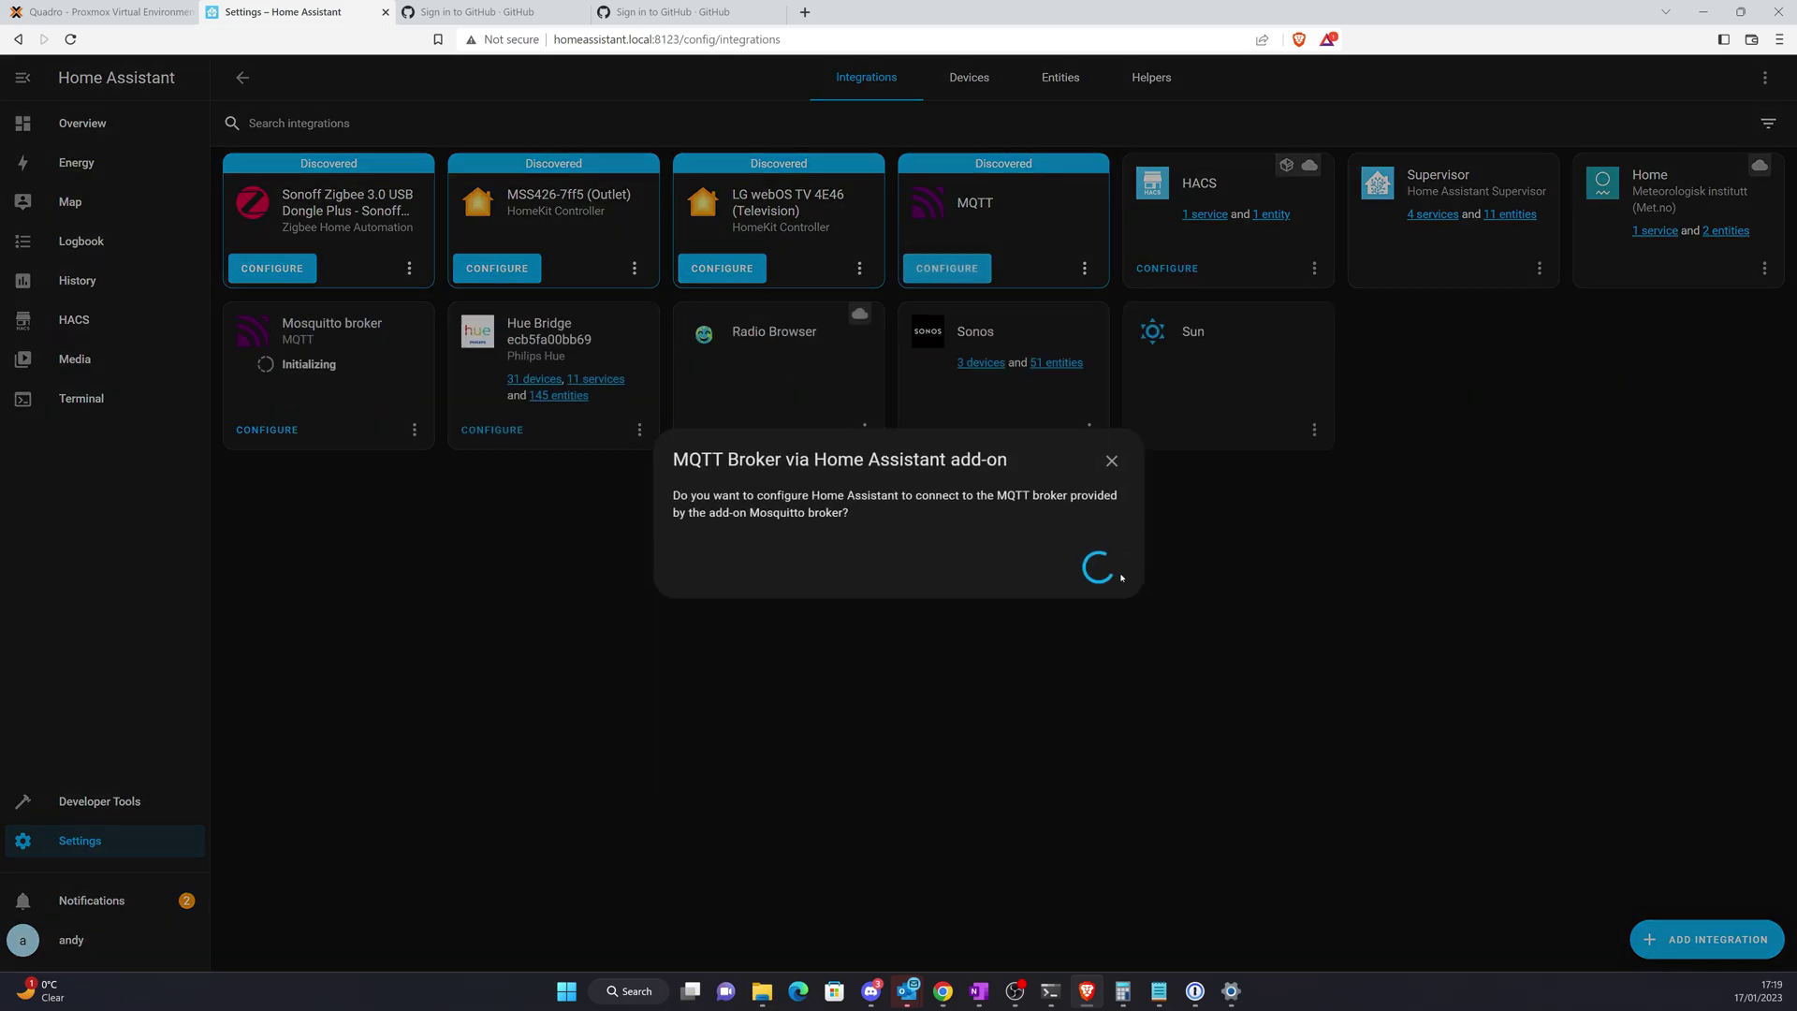
left_click(1048, 566)
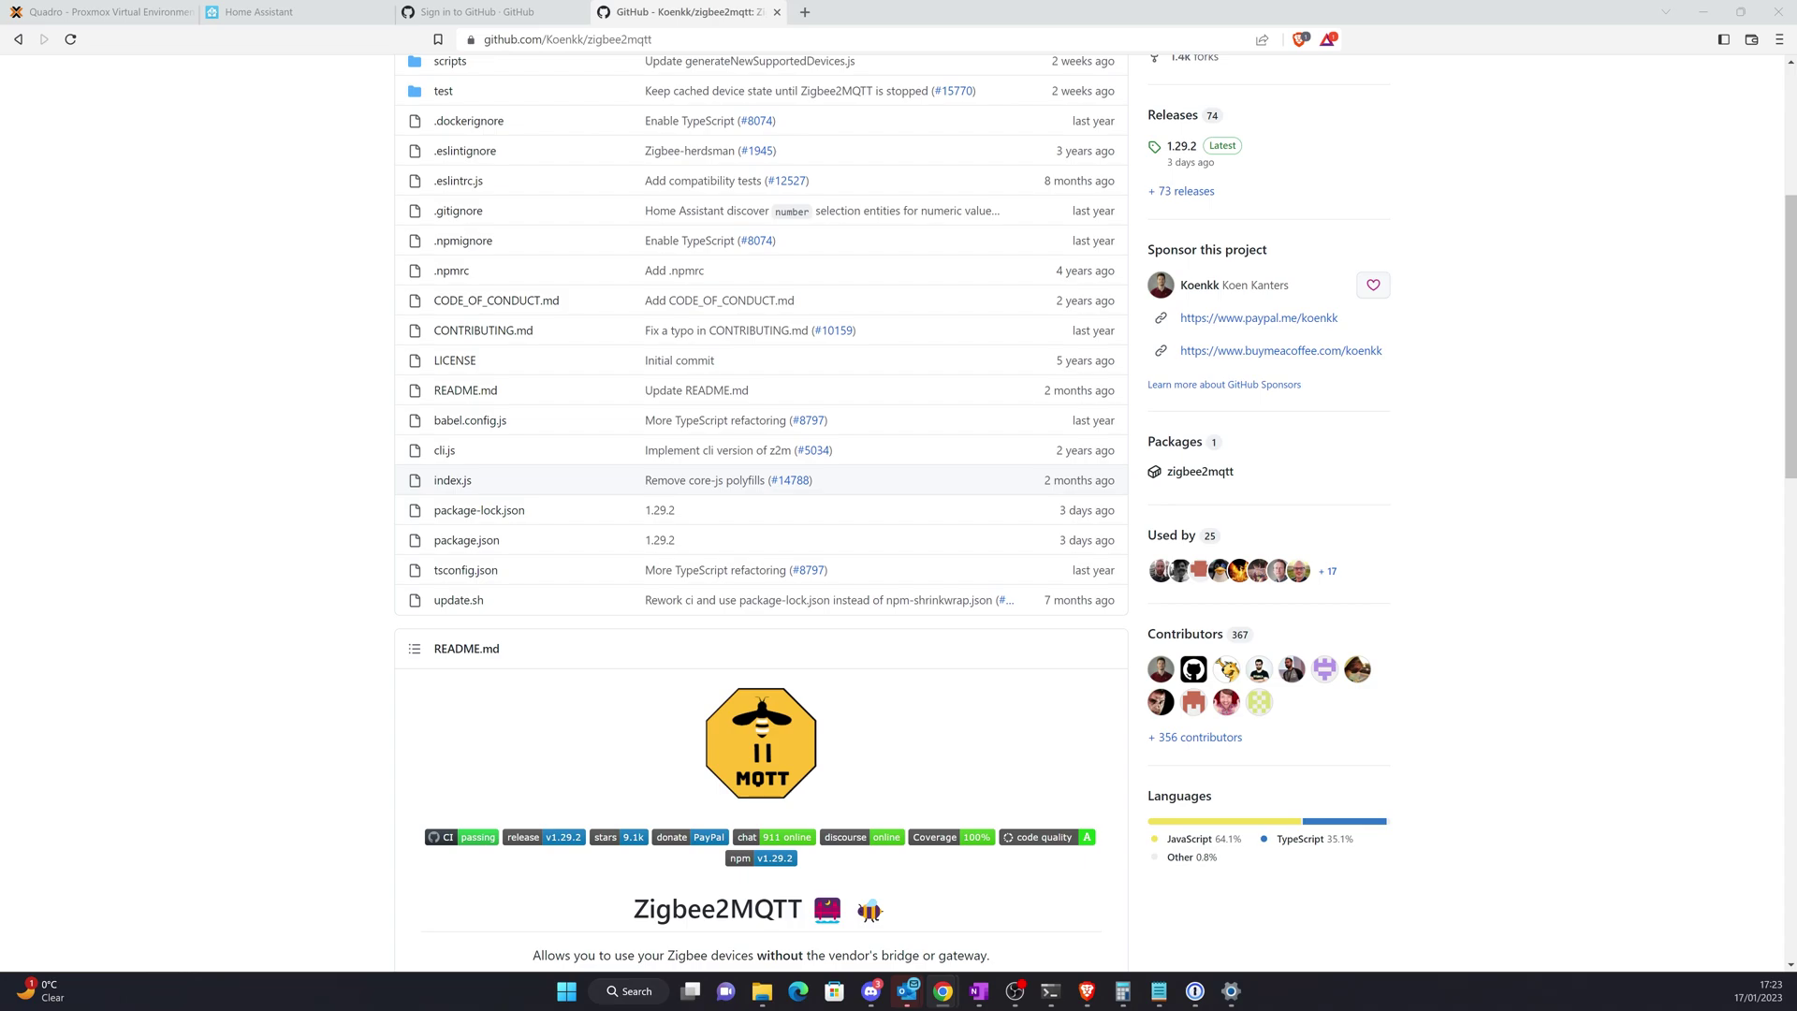
Load the zigbee2mqtt/hassio-zigbee2mqtt repository by pasting its address into the GitHub tab
scroll(656, 469, "up", 10)
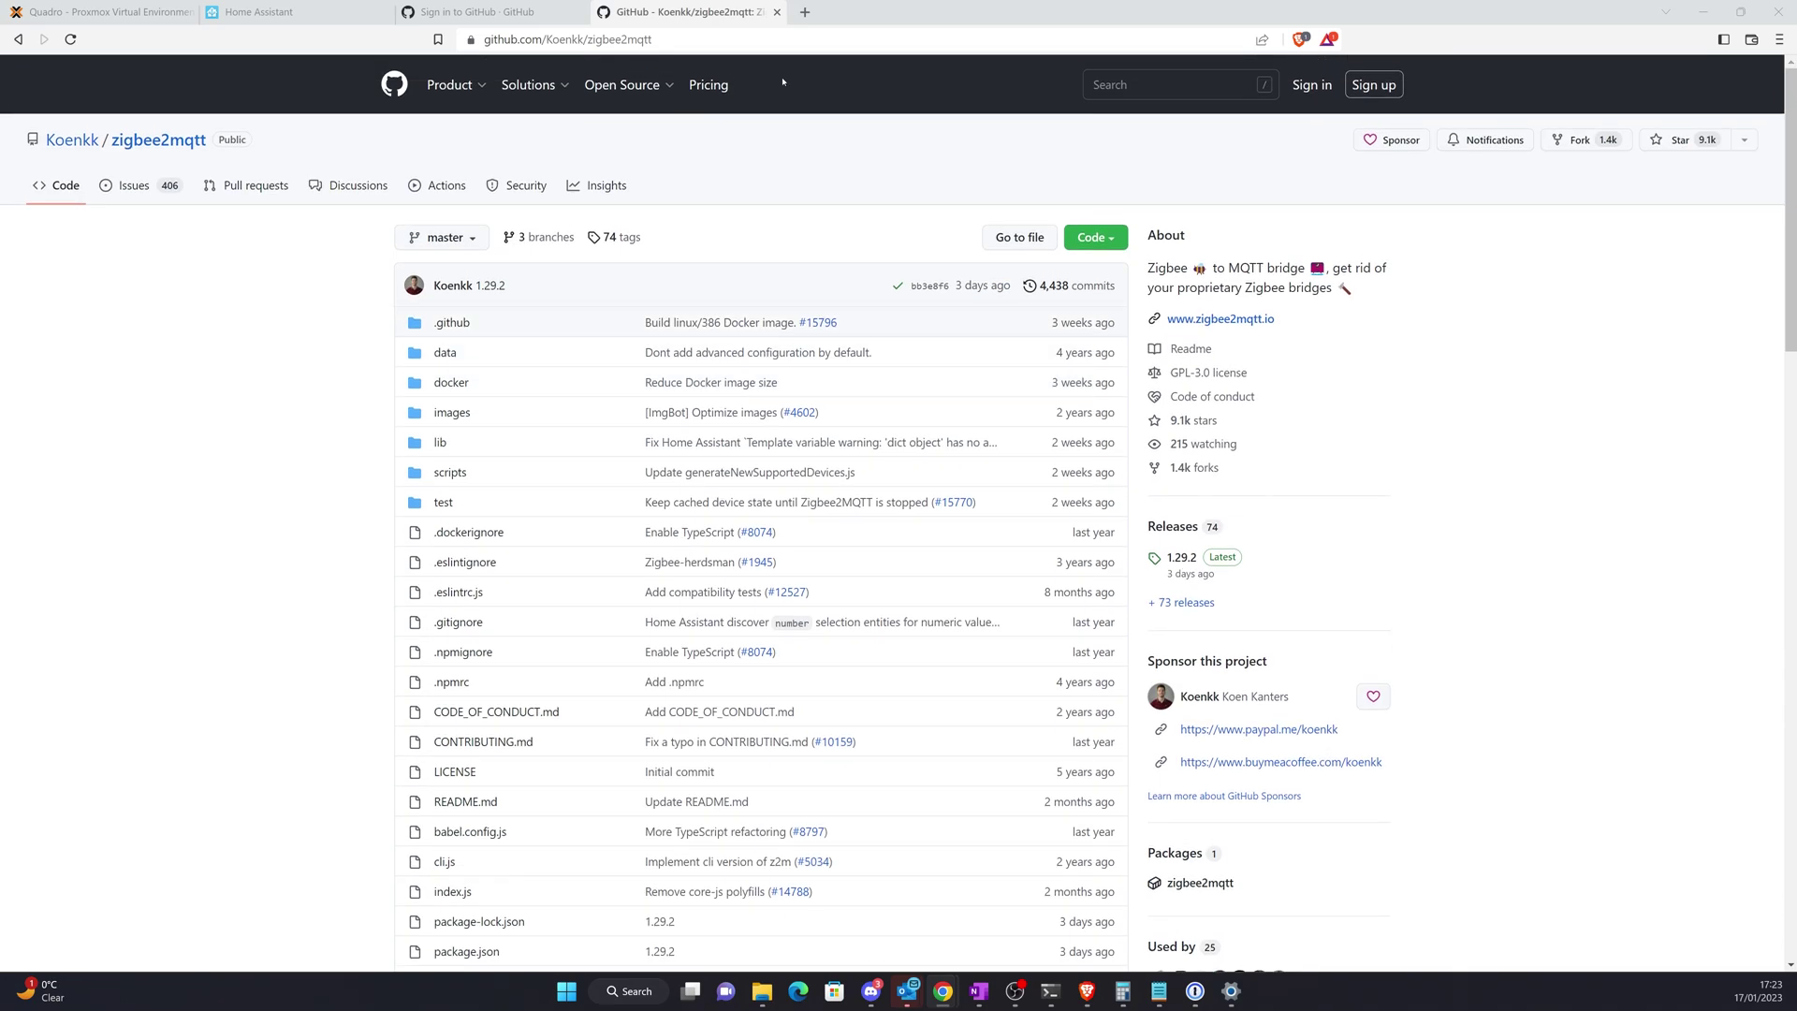
left_click(417, 13)
right_click(568, 40)
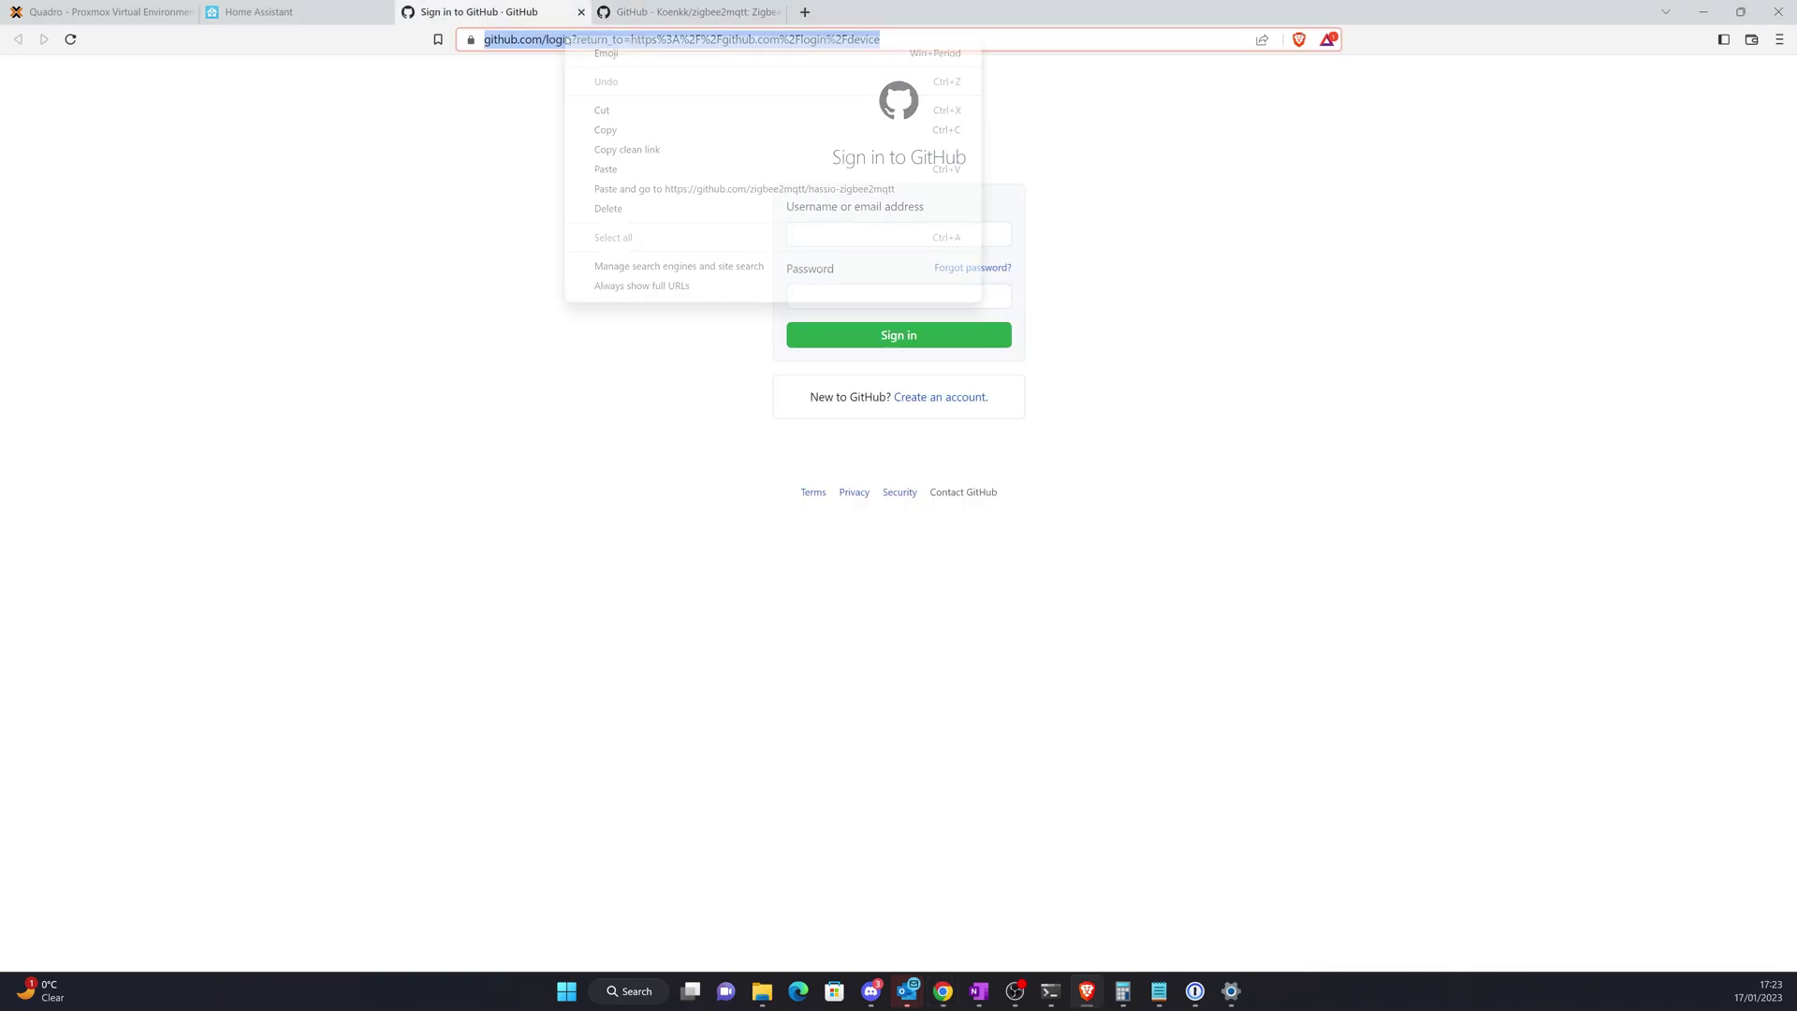
left_click(605, 170)
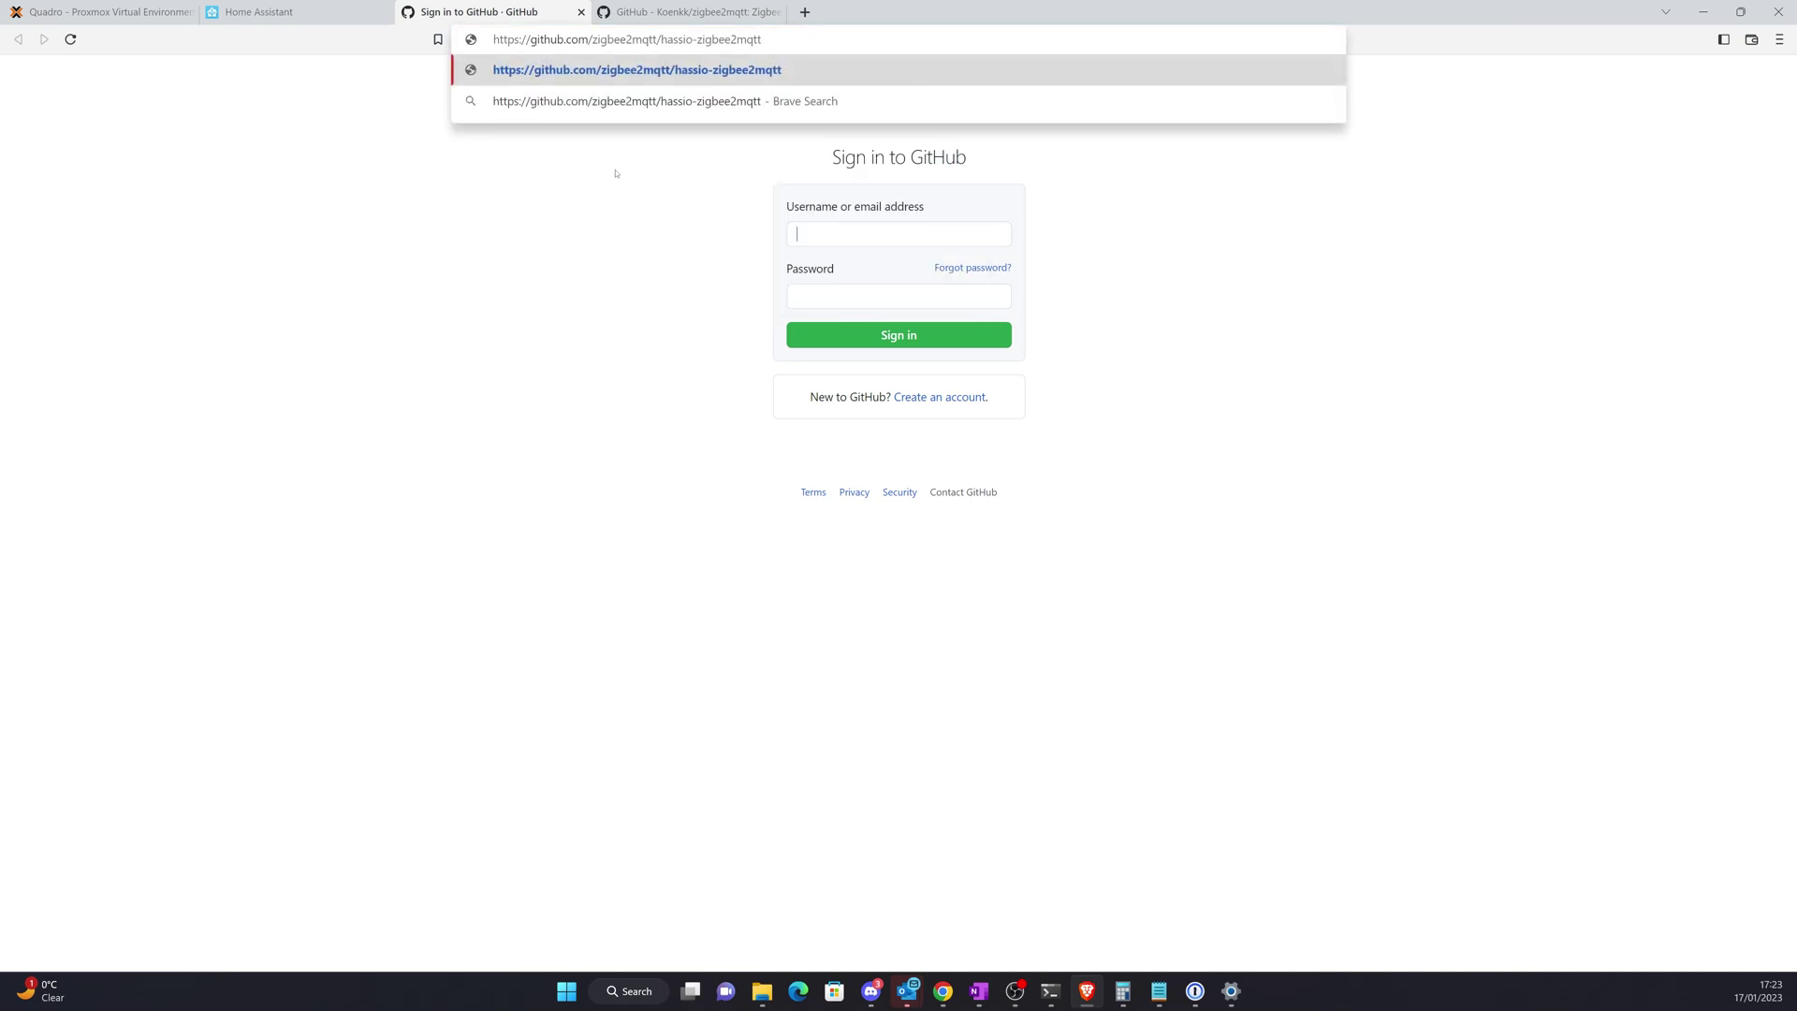
key("Return")
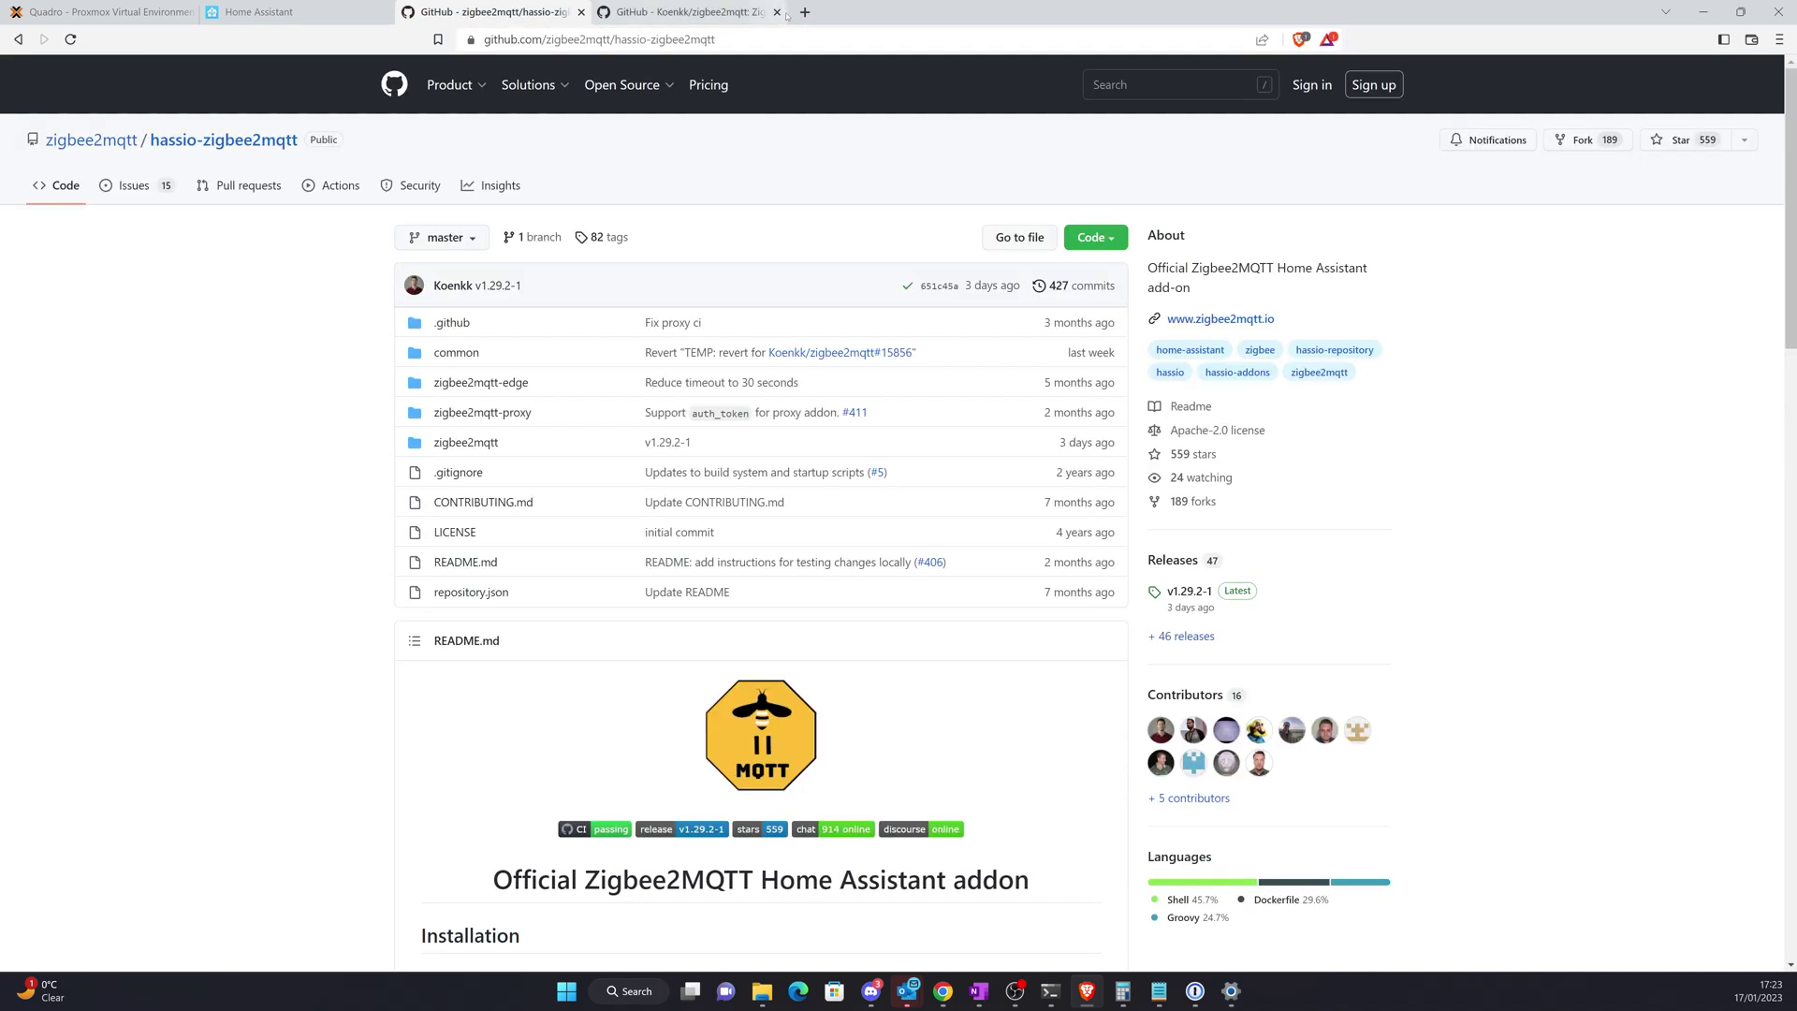
Add the Zigbee2MQTT repository address to the Add-on Store repositories and reload the store
left_click(777, 12)
left_click(263, 19)
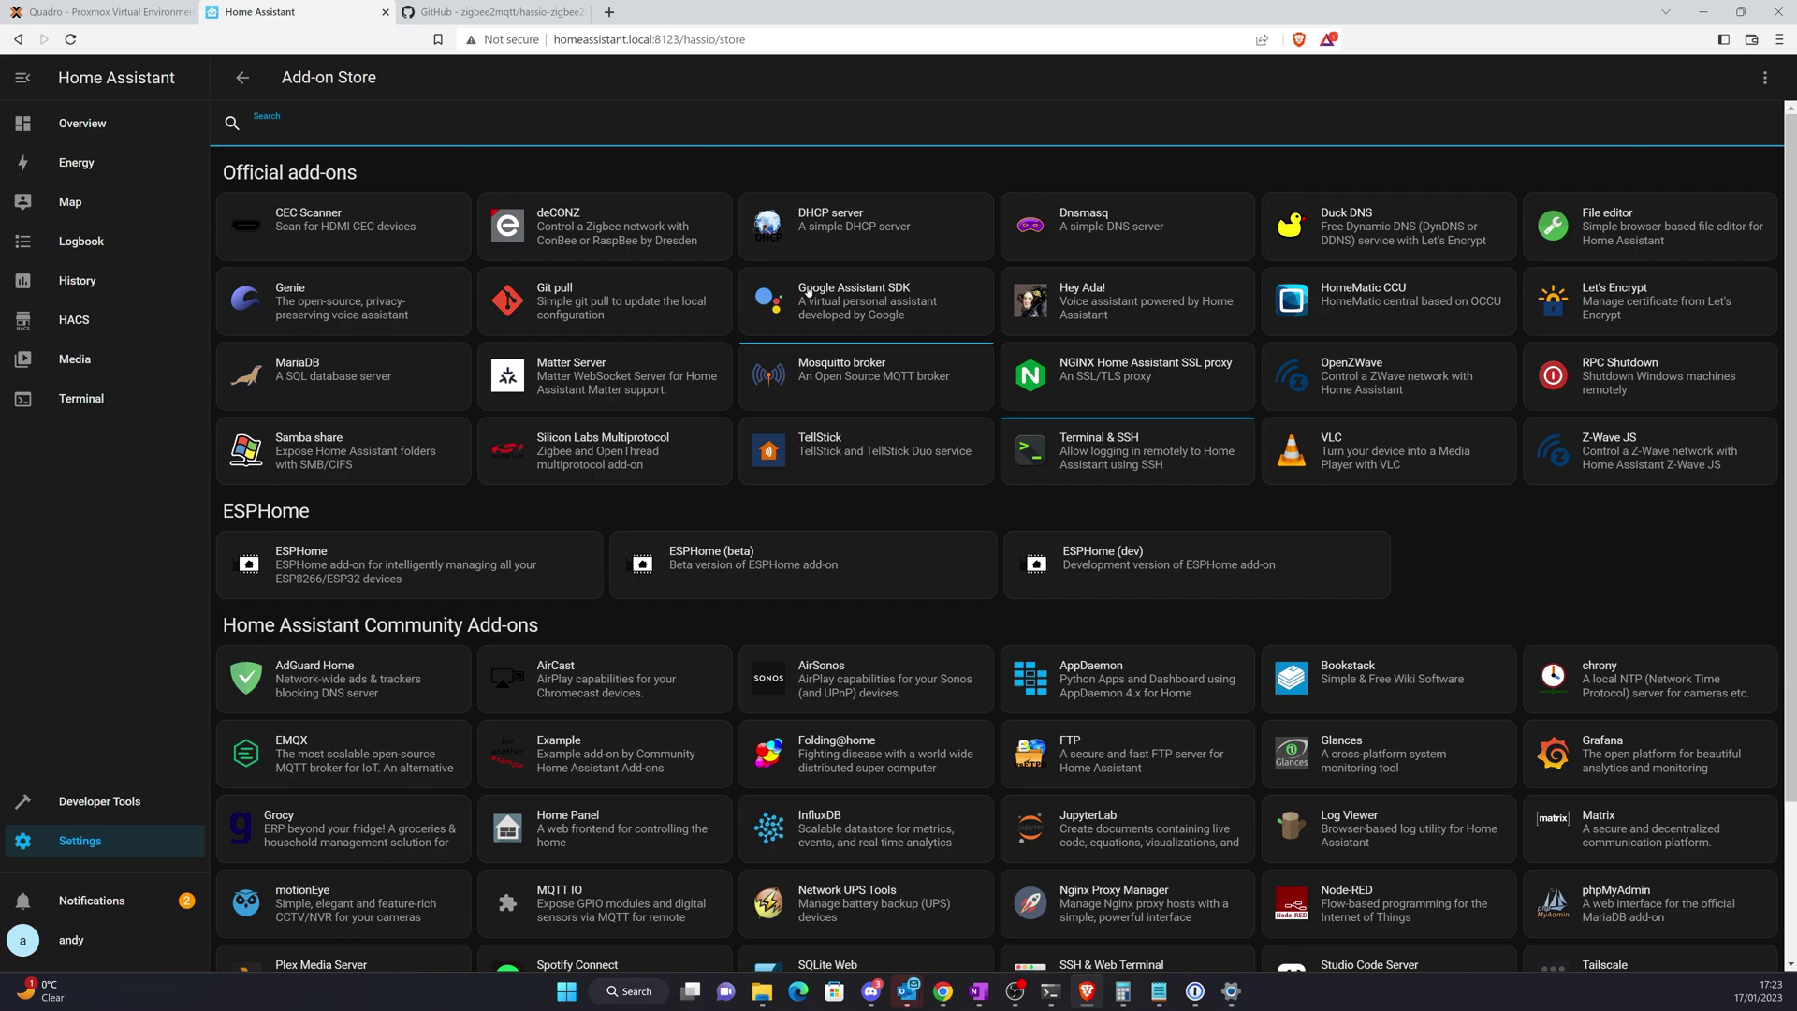
left_click(1765, 78)
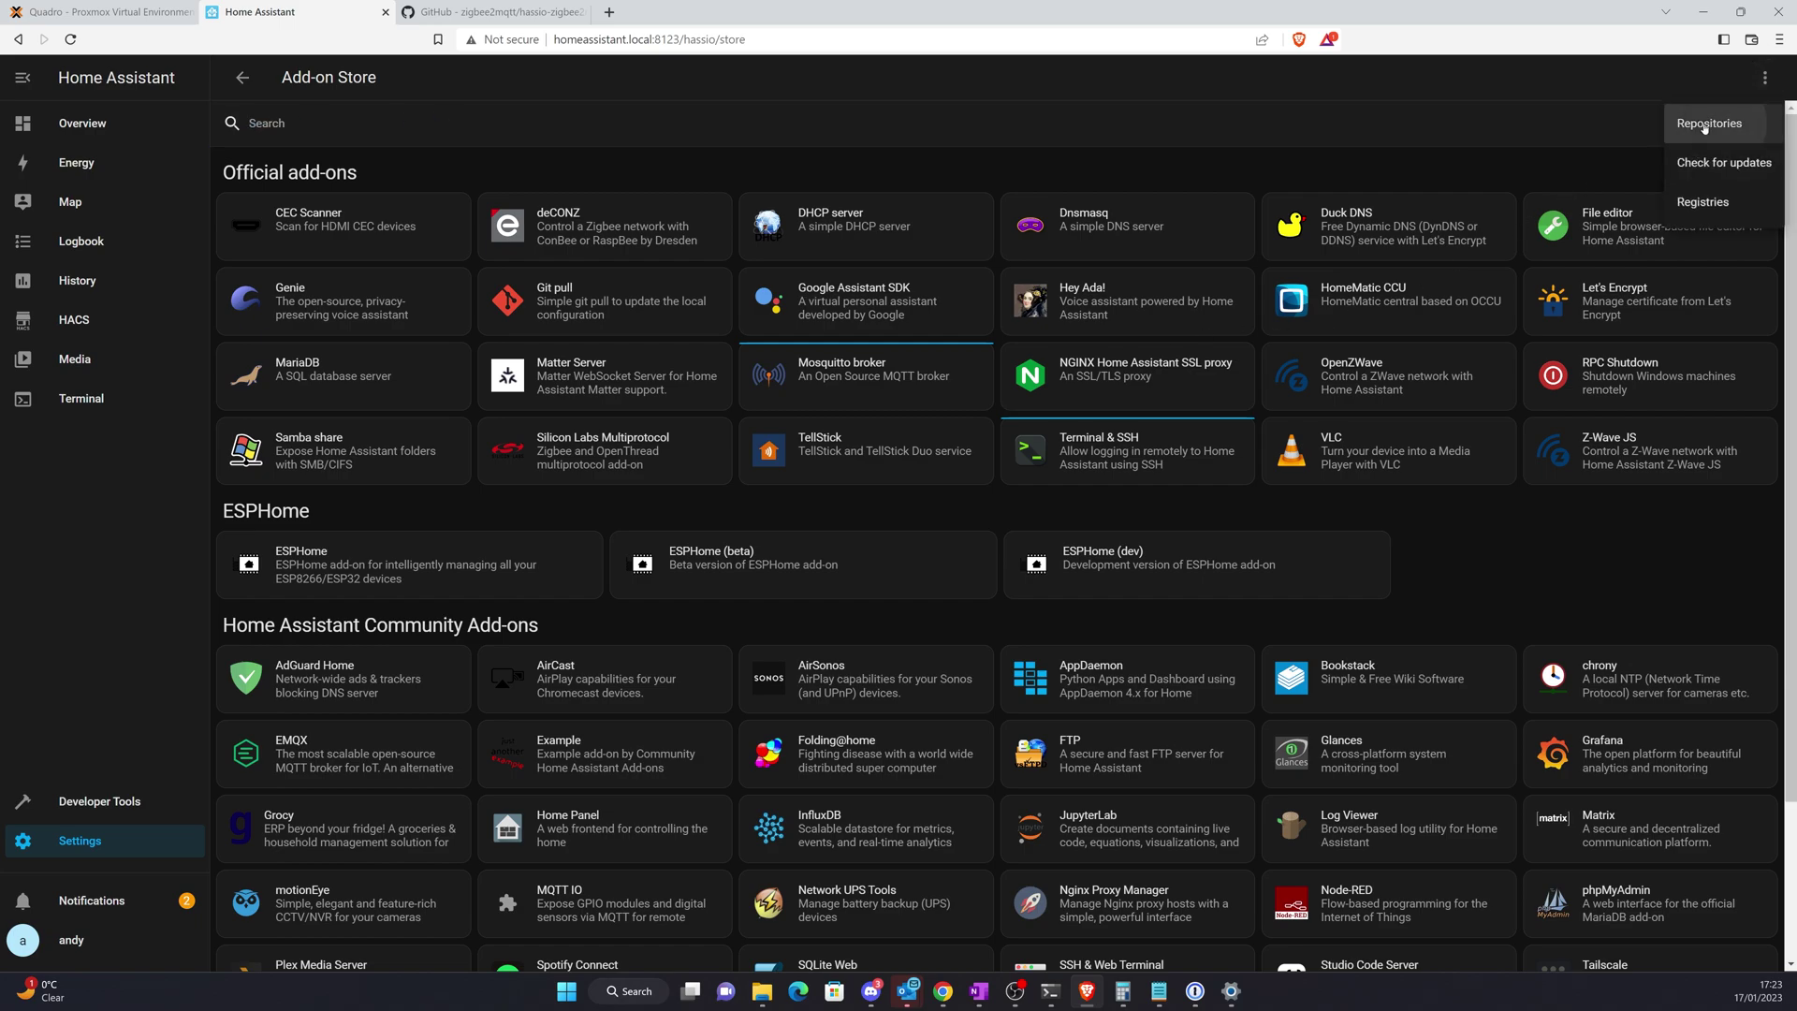
left_click(1713, 127)
right_click(894, 542)
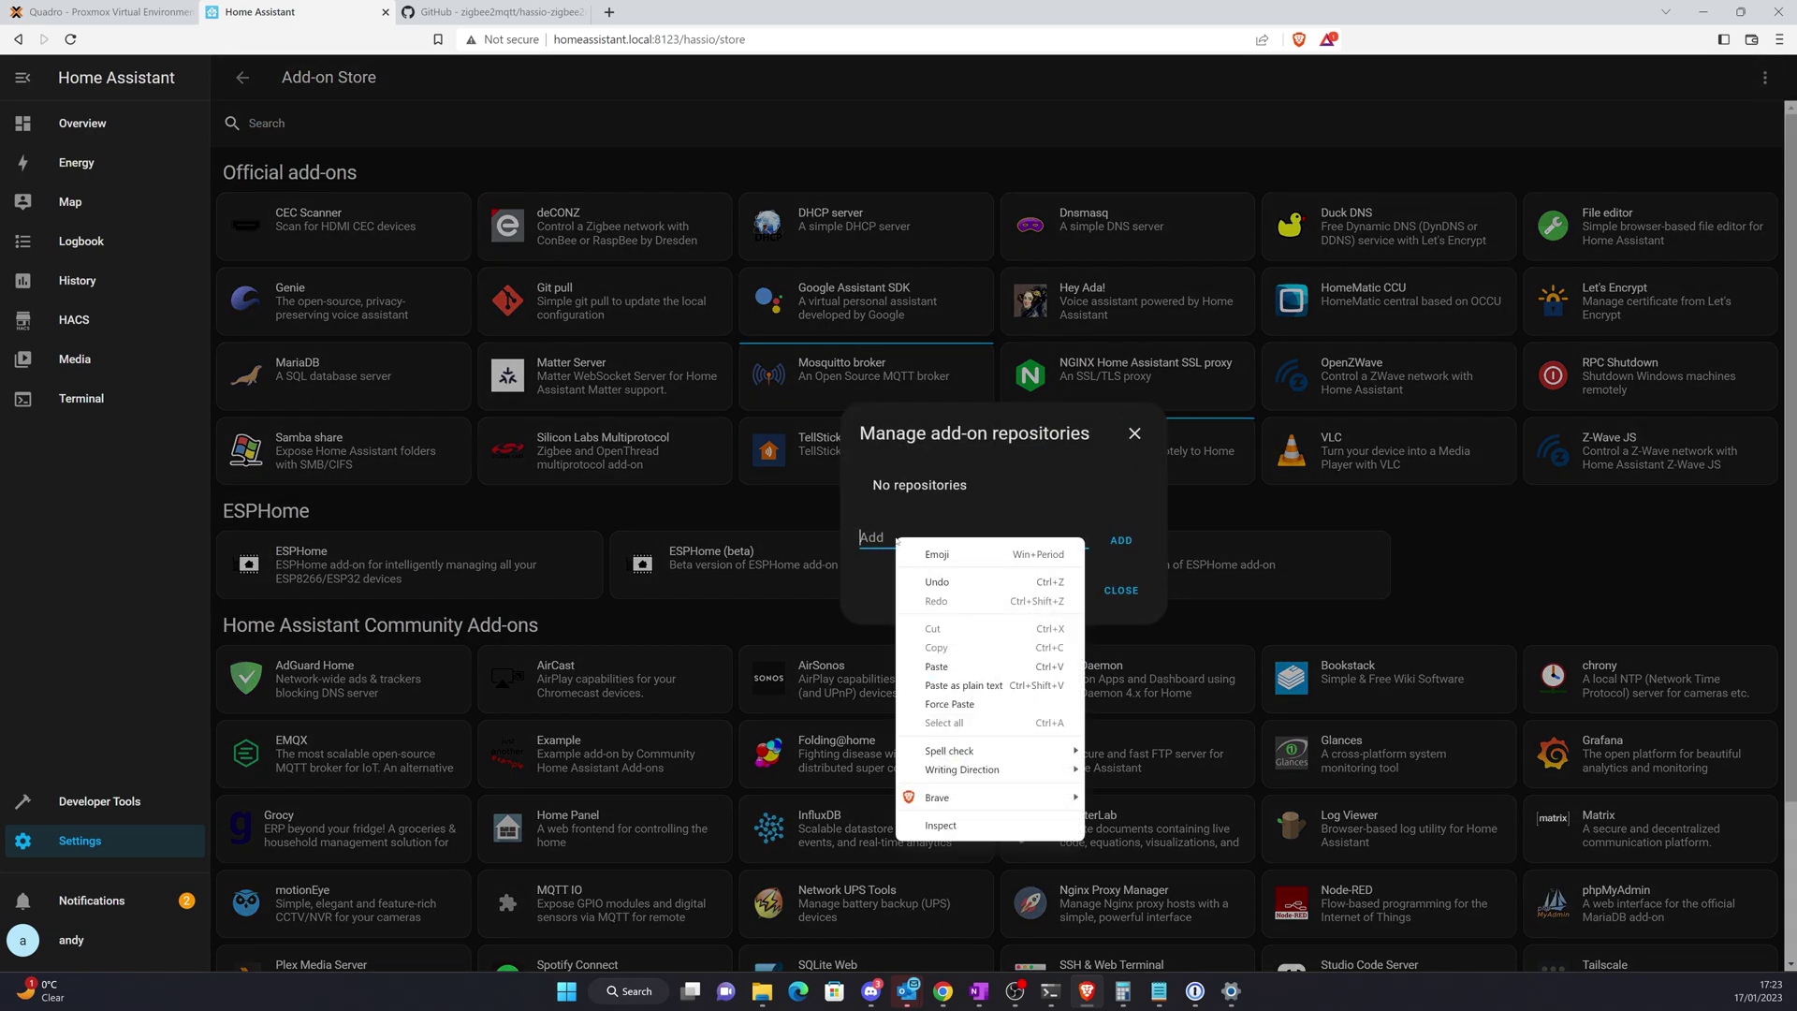
left_click(957, 666)
left_click(1120, 541)
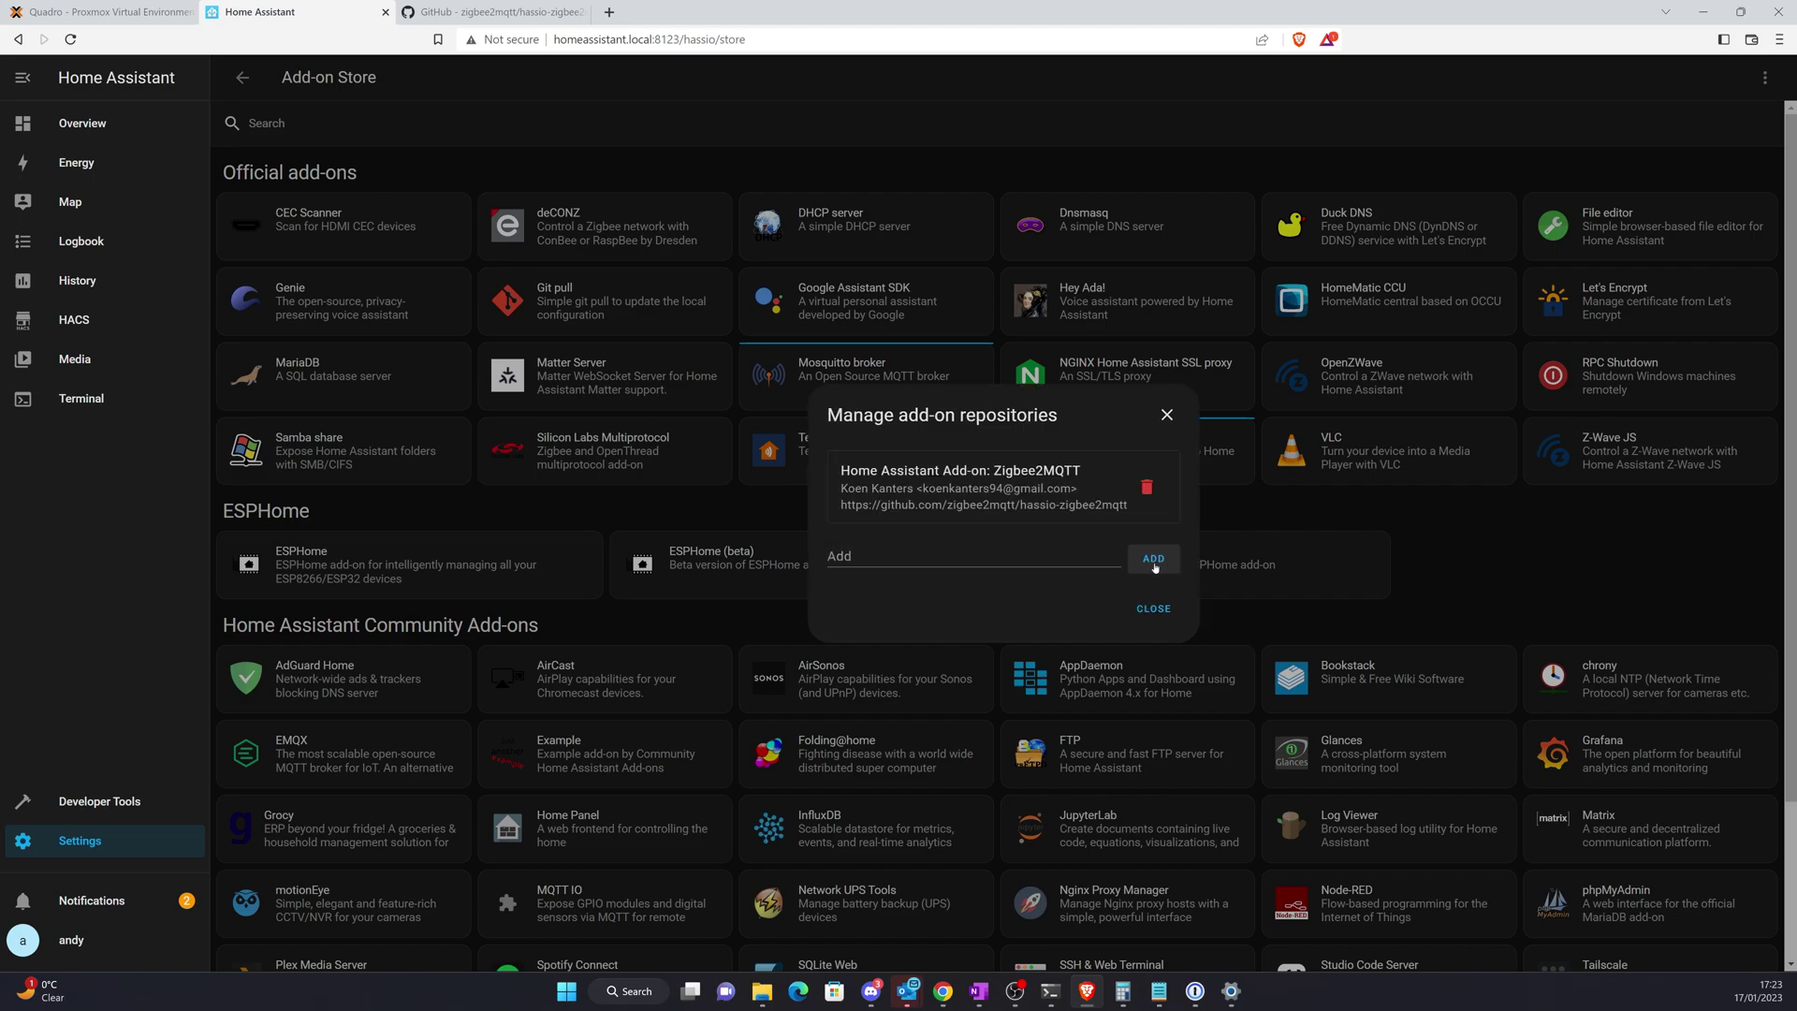
left_click(1154, 610)
key("F5")
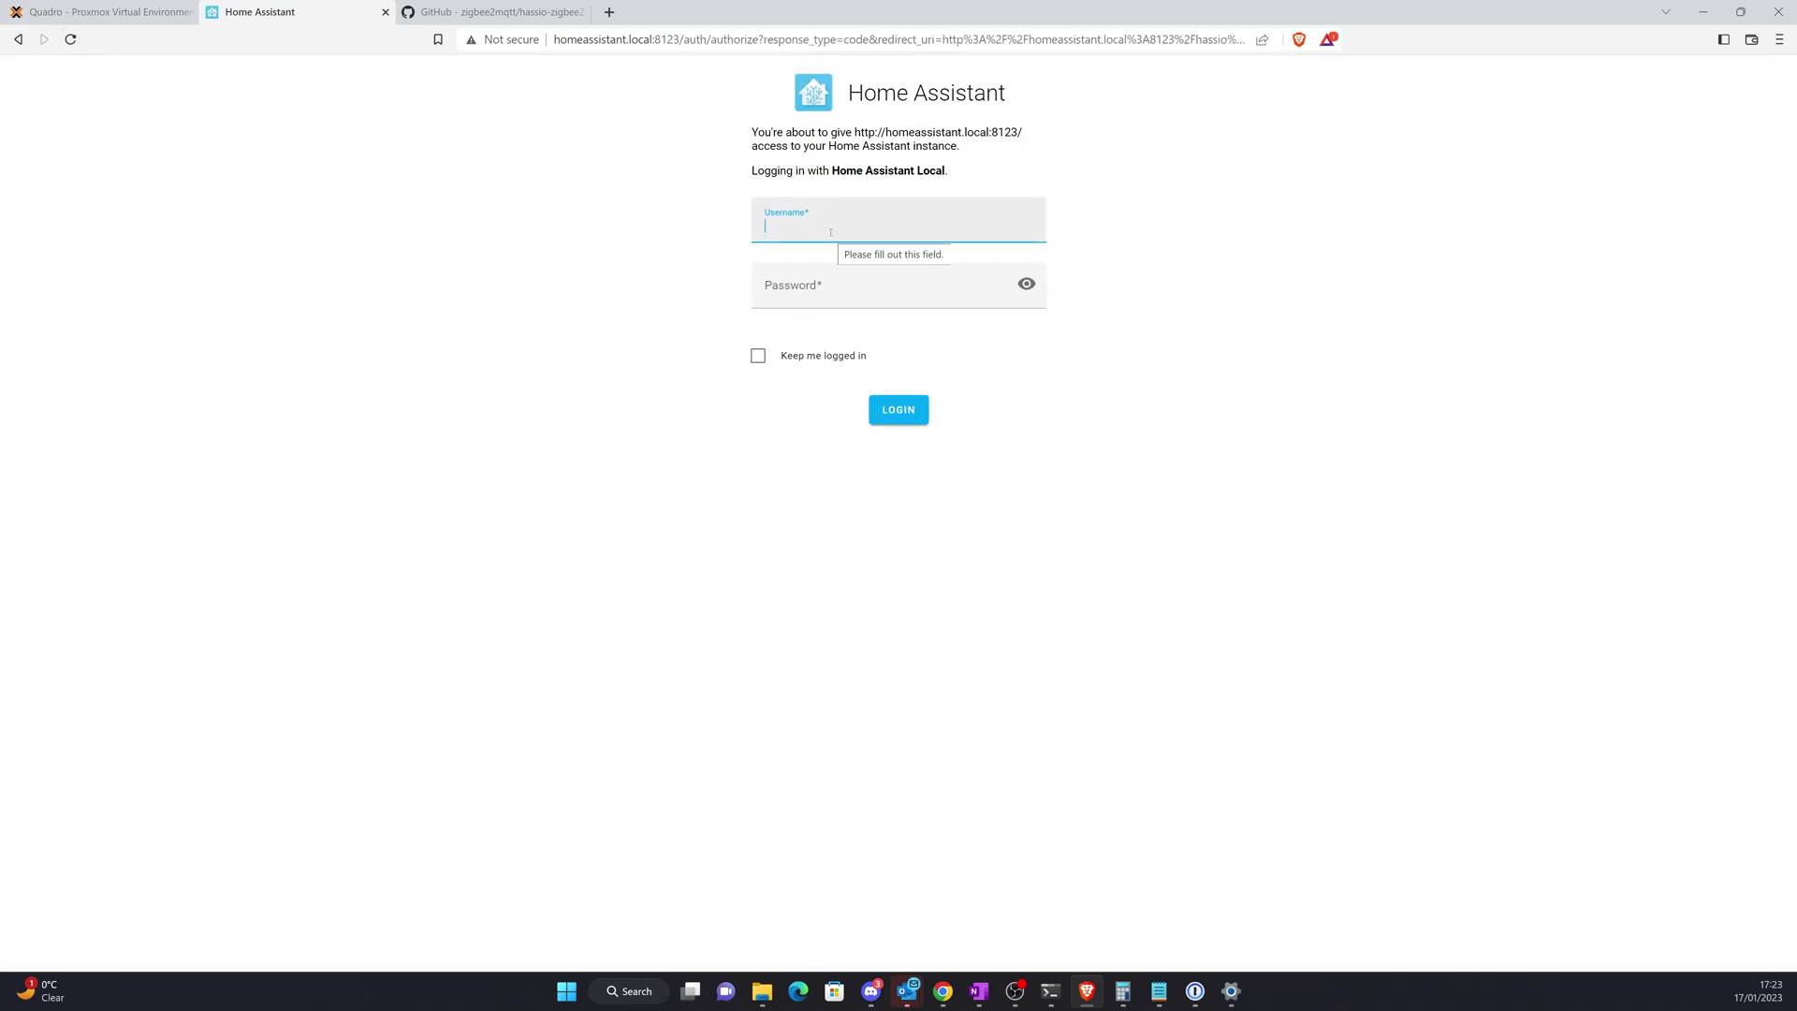
Log back in with Keep me logged in ticked, entering the username and password
left_click(758, 356)
left_click(841, 228)
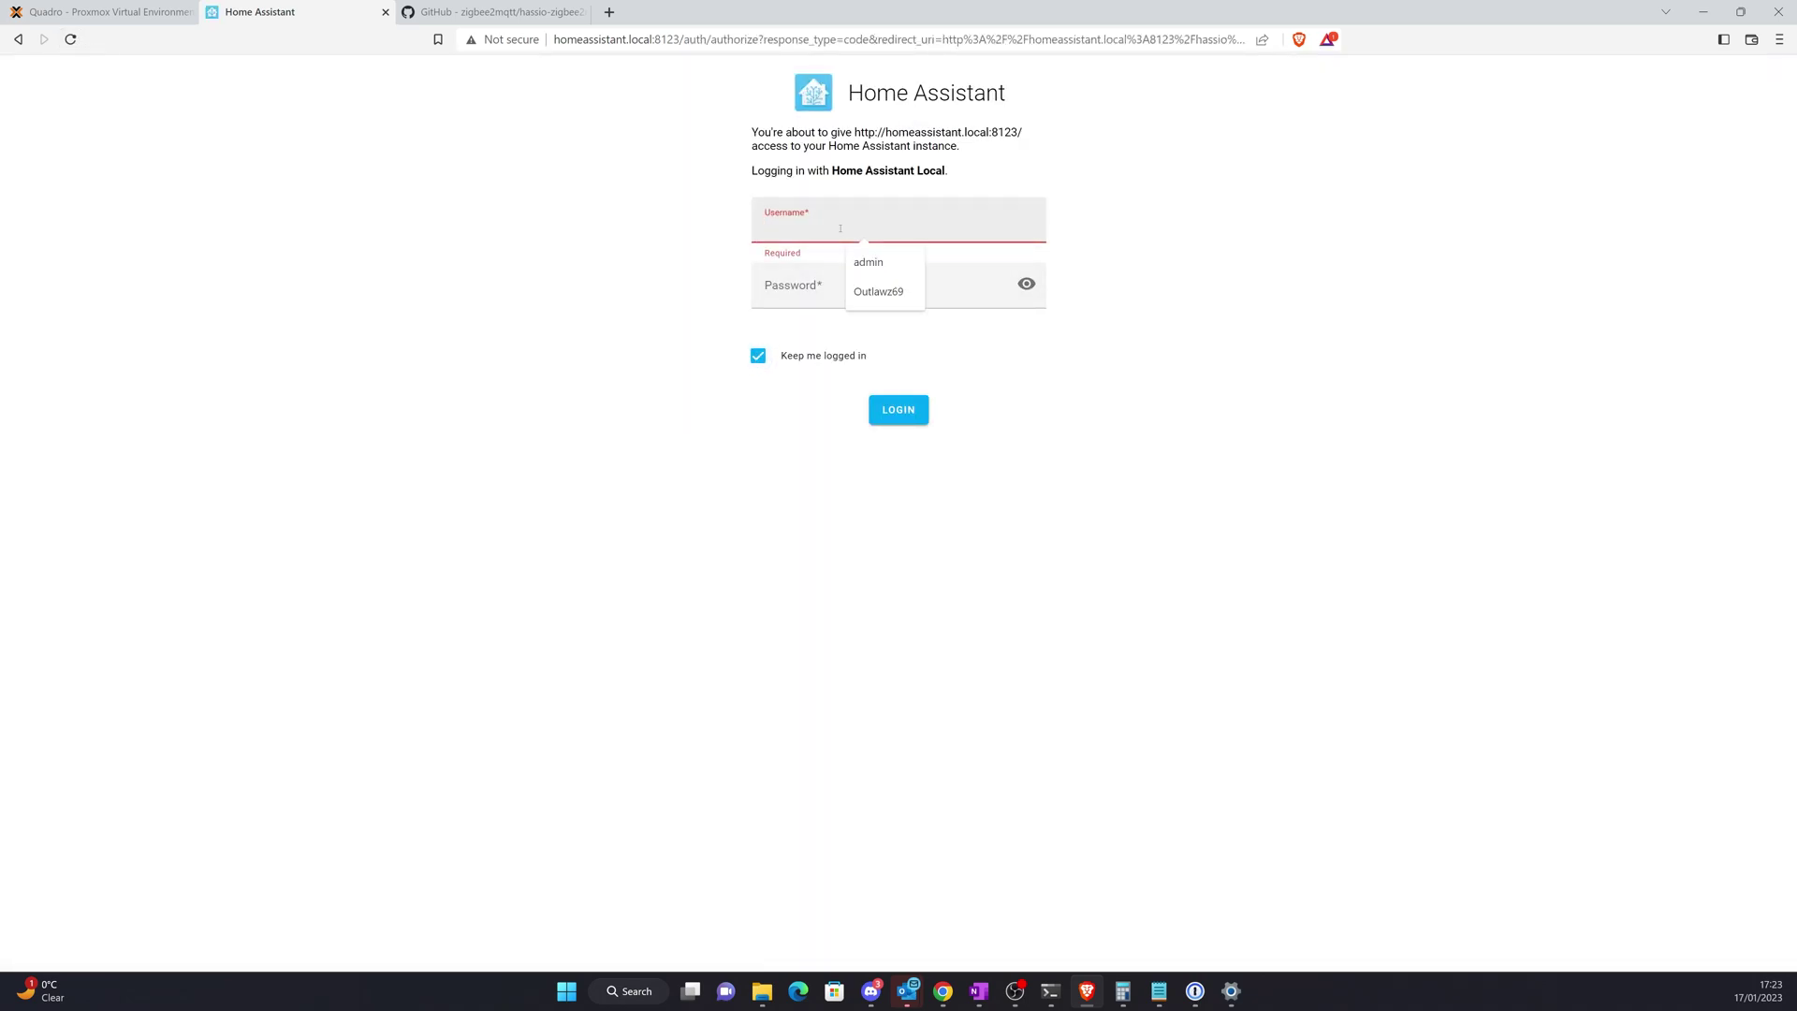
type("andy")
key("Tab")
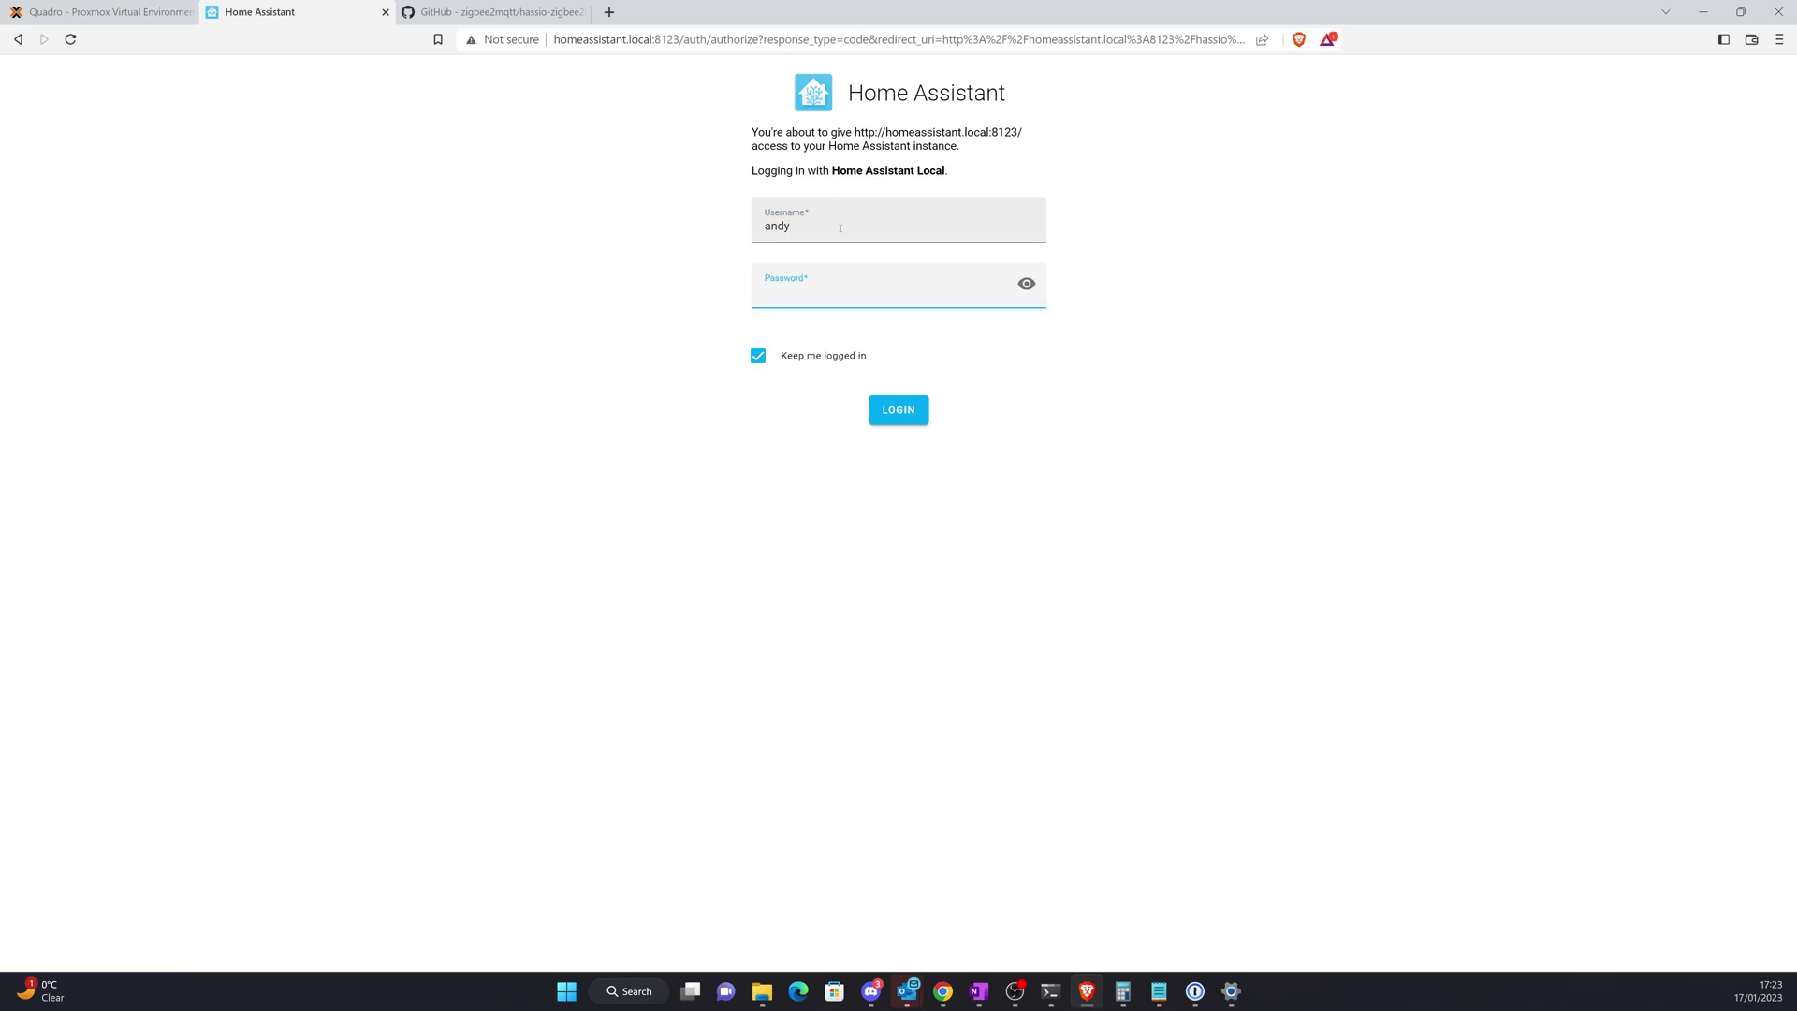
type("••••••••••••")
key("Return")
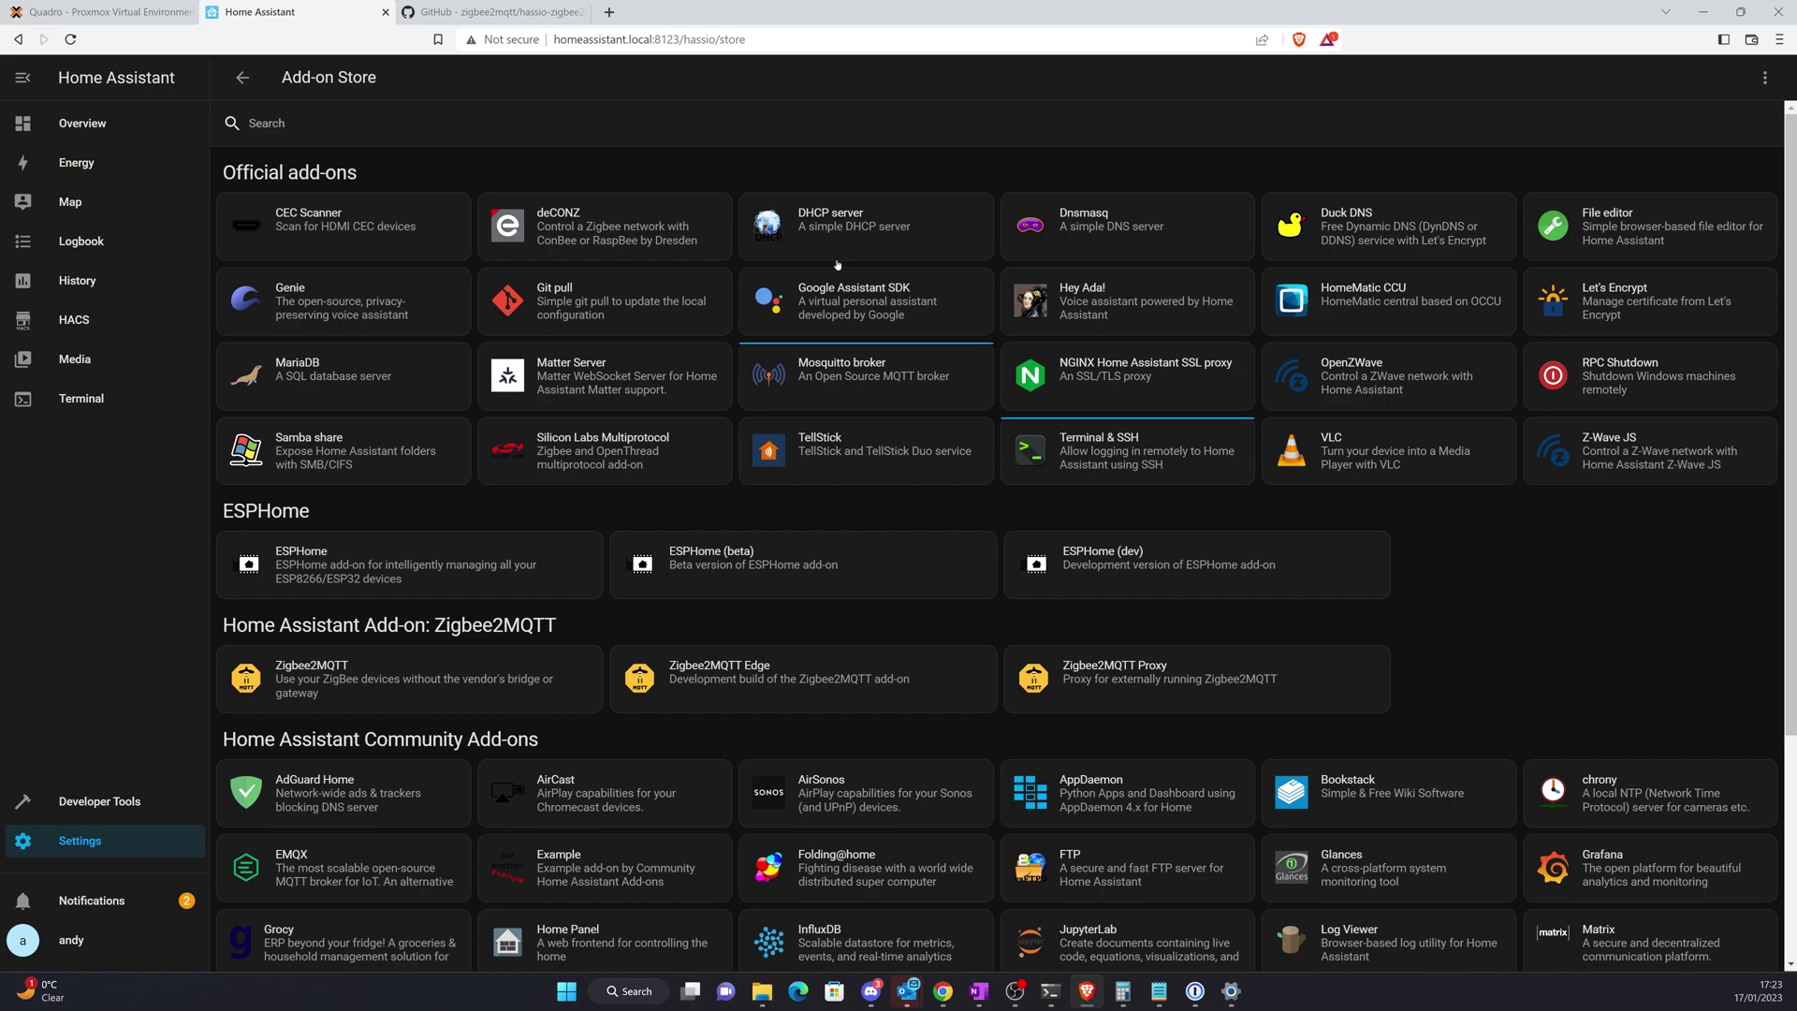
Open the Zigbee2MQTT card in the Add-on Store and install version 1.29.2-1
left_click(379, 679)
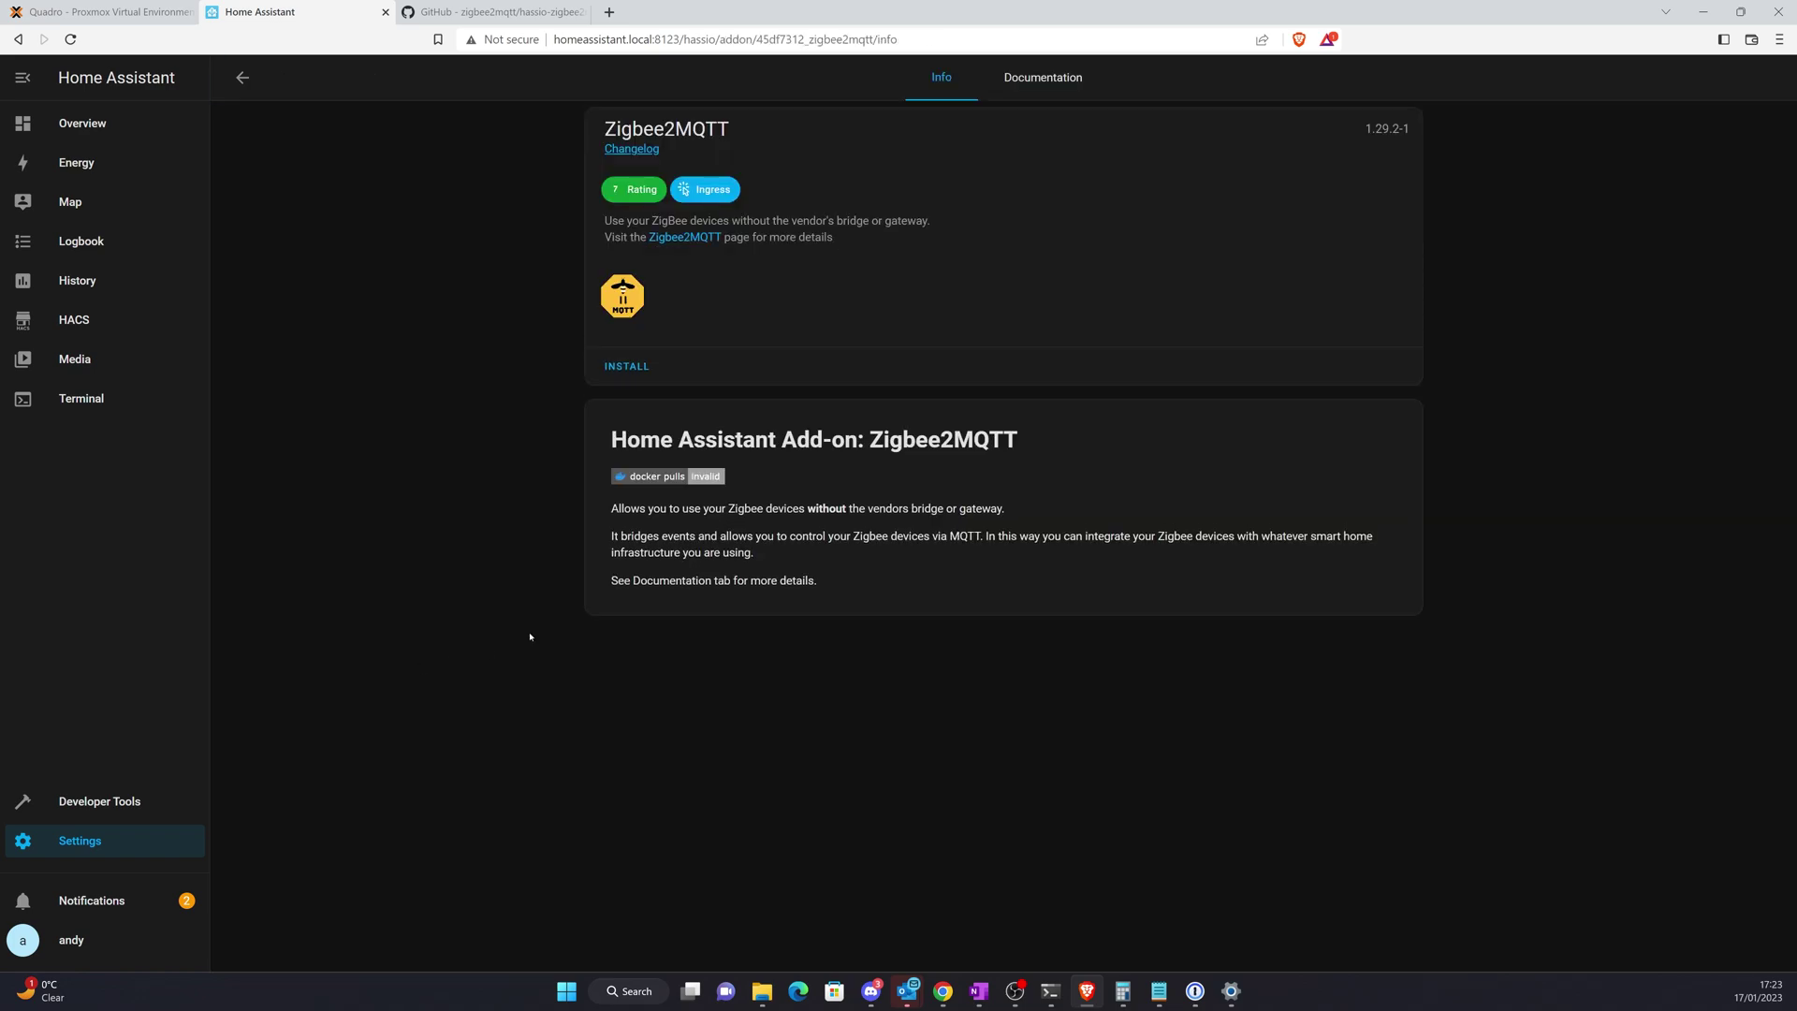
left_click(633, 367)
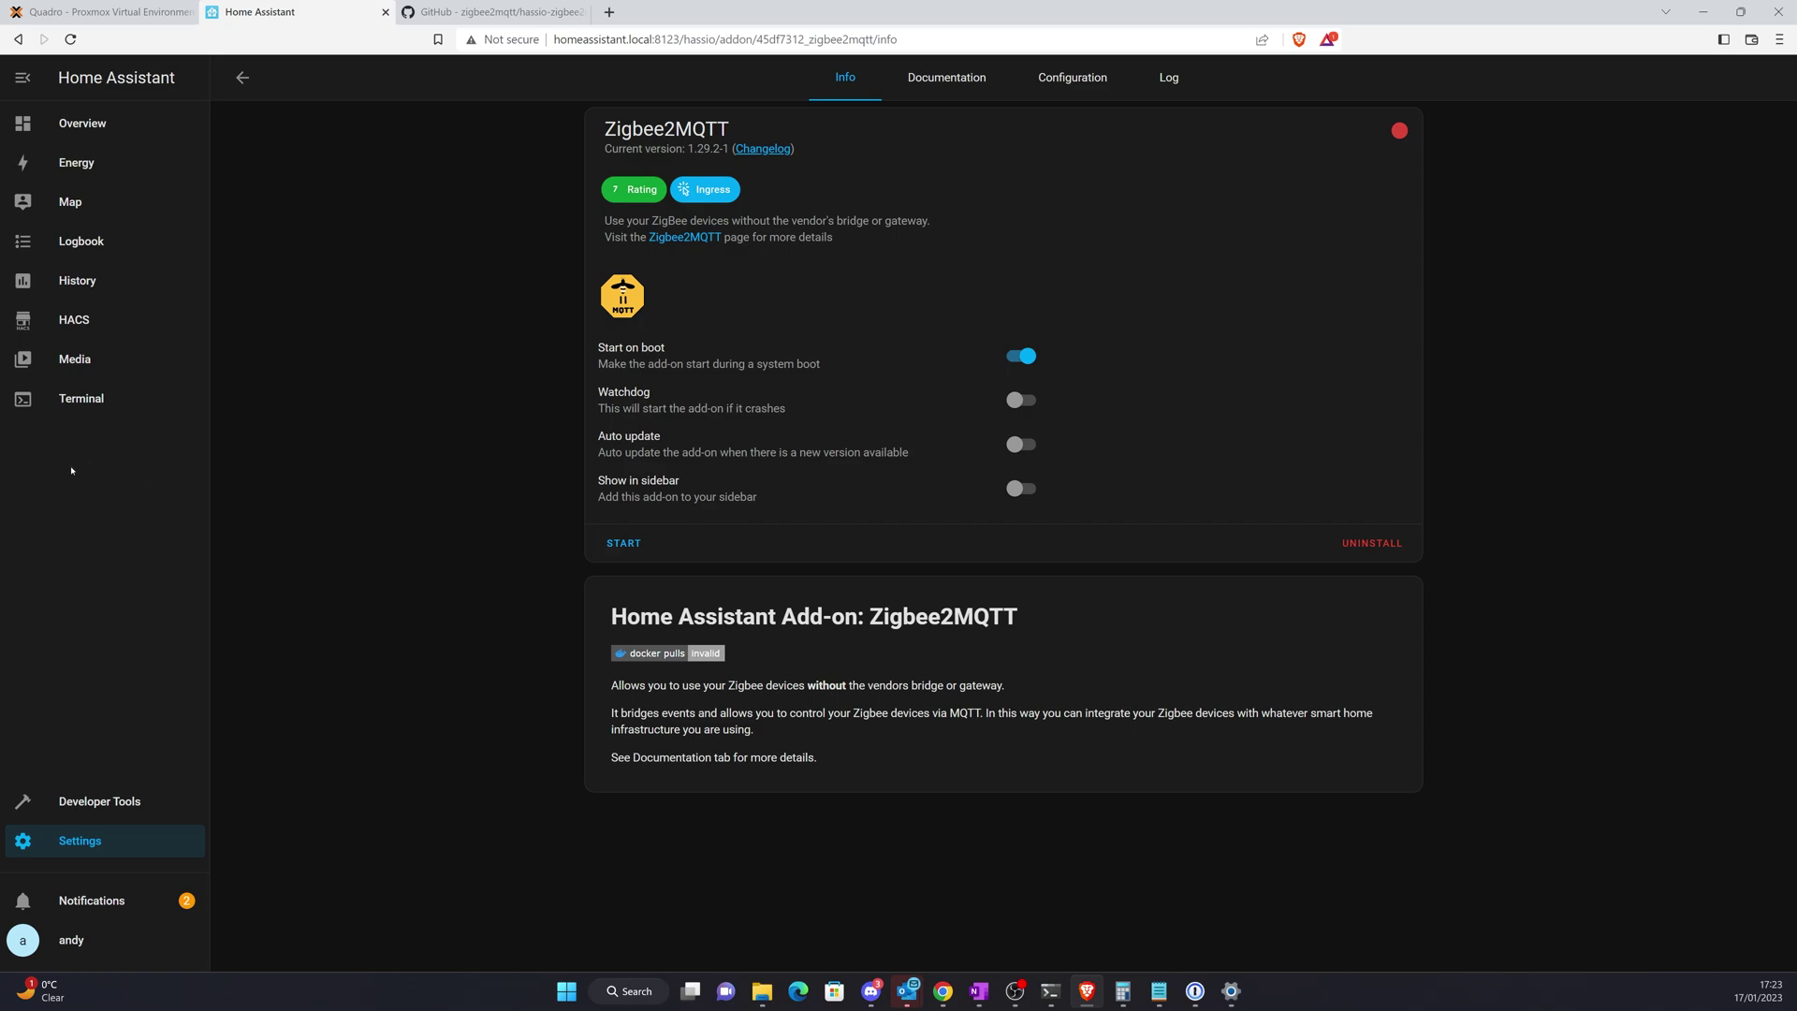
Go to Settings > People > Users and begin adding a new user
left_click(73, 946)
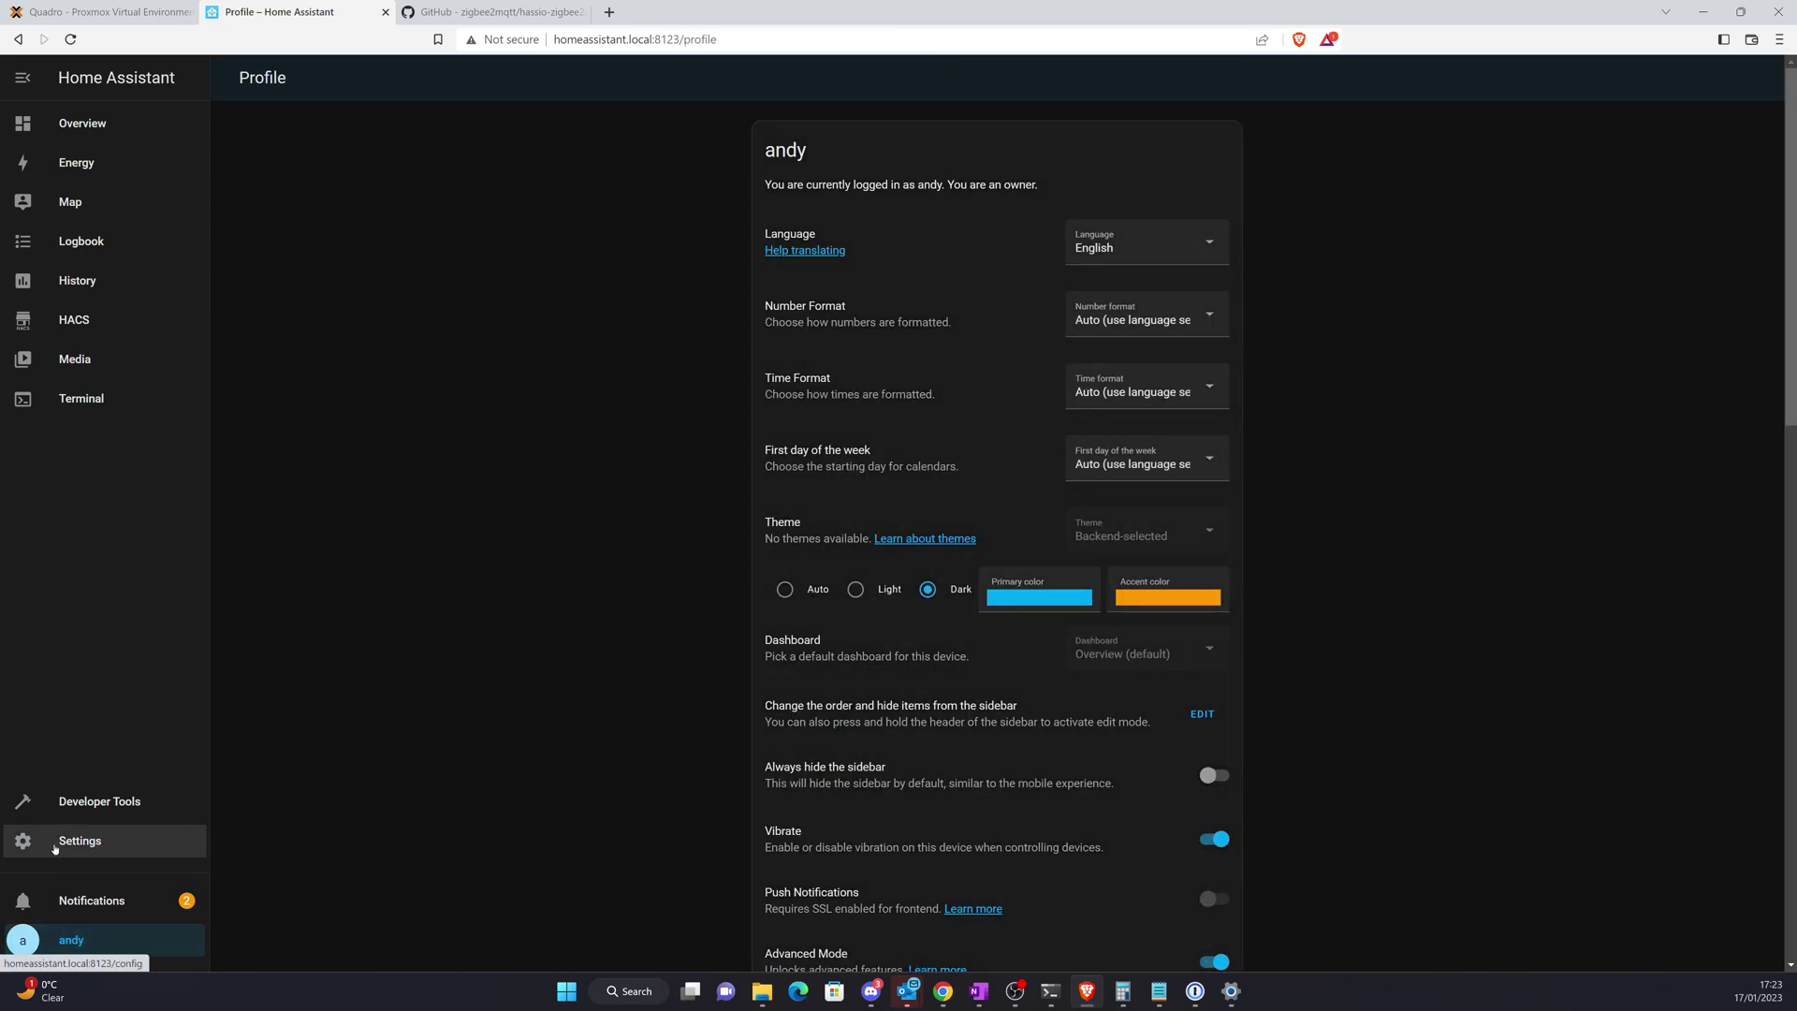
left_click(83, 846)
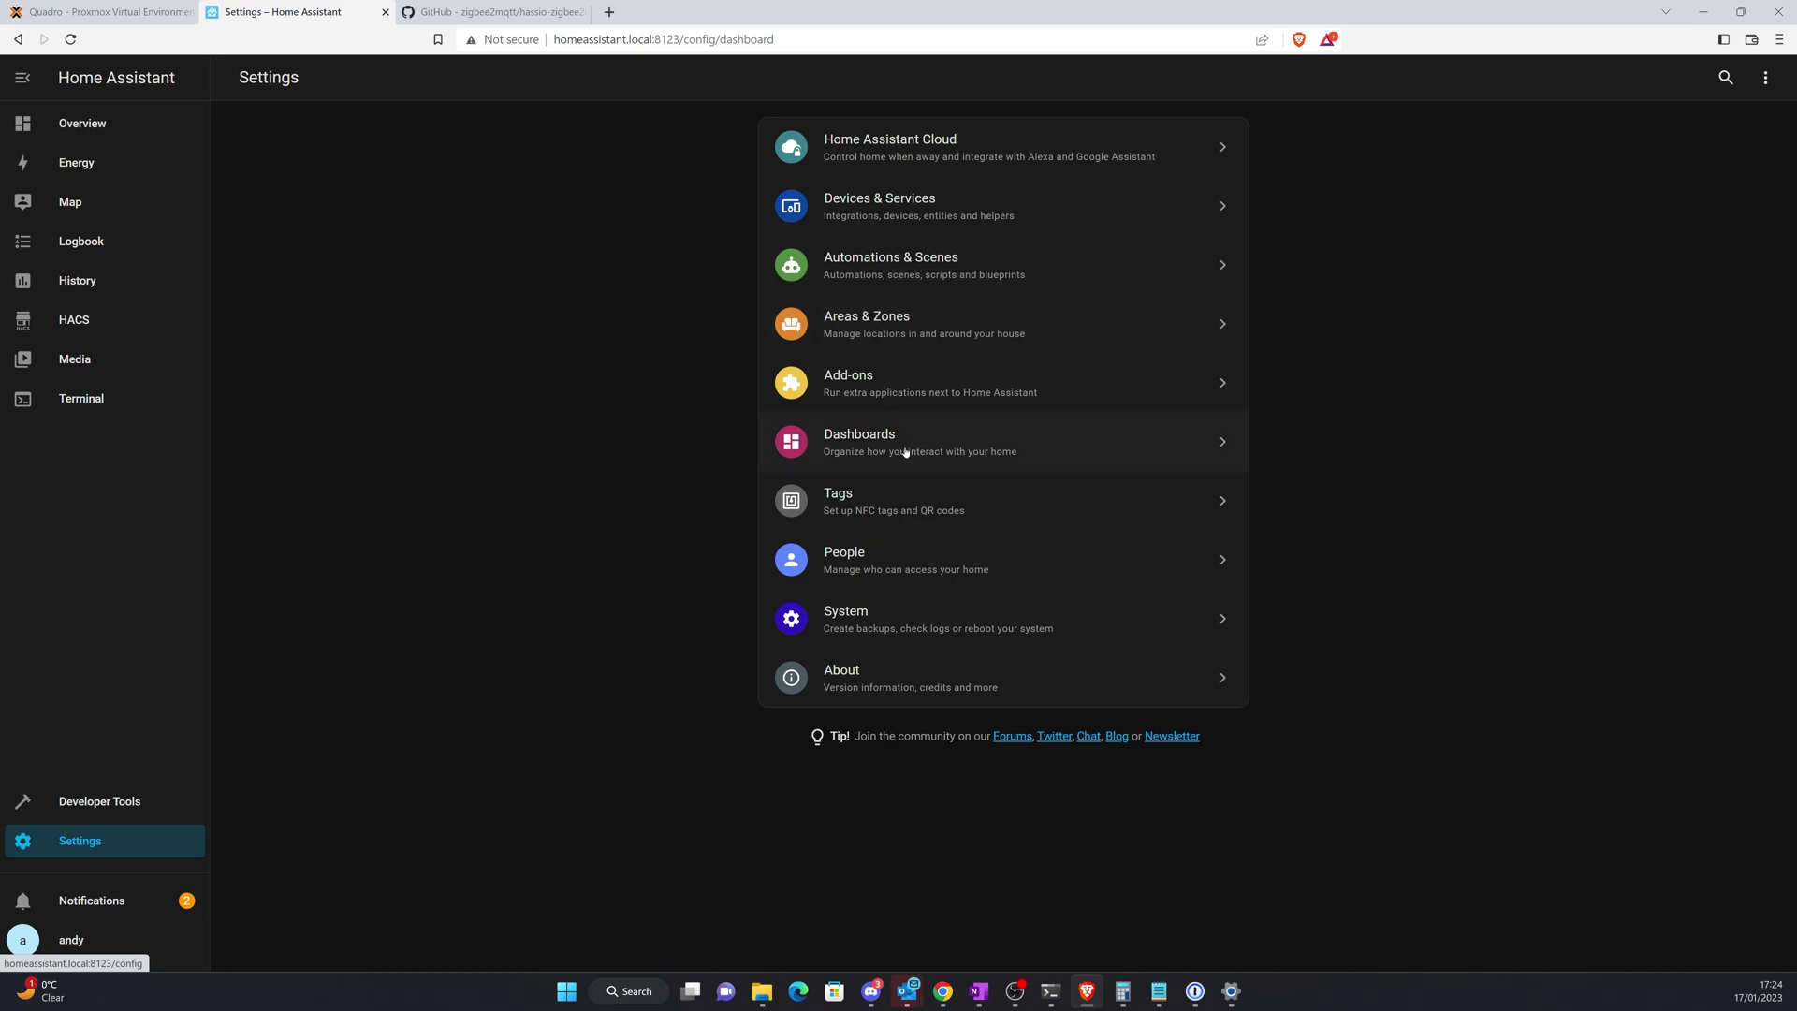
left_click(796, 560)
left_click(1062, 75)
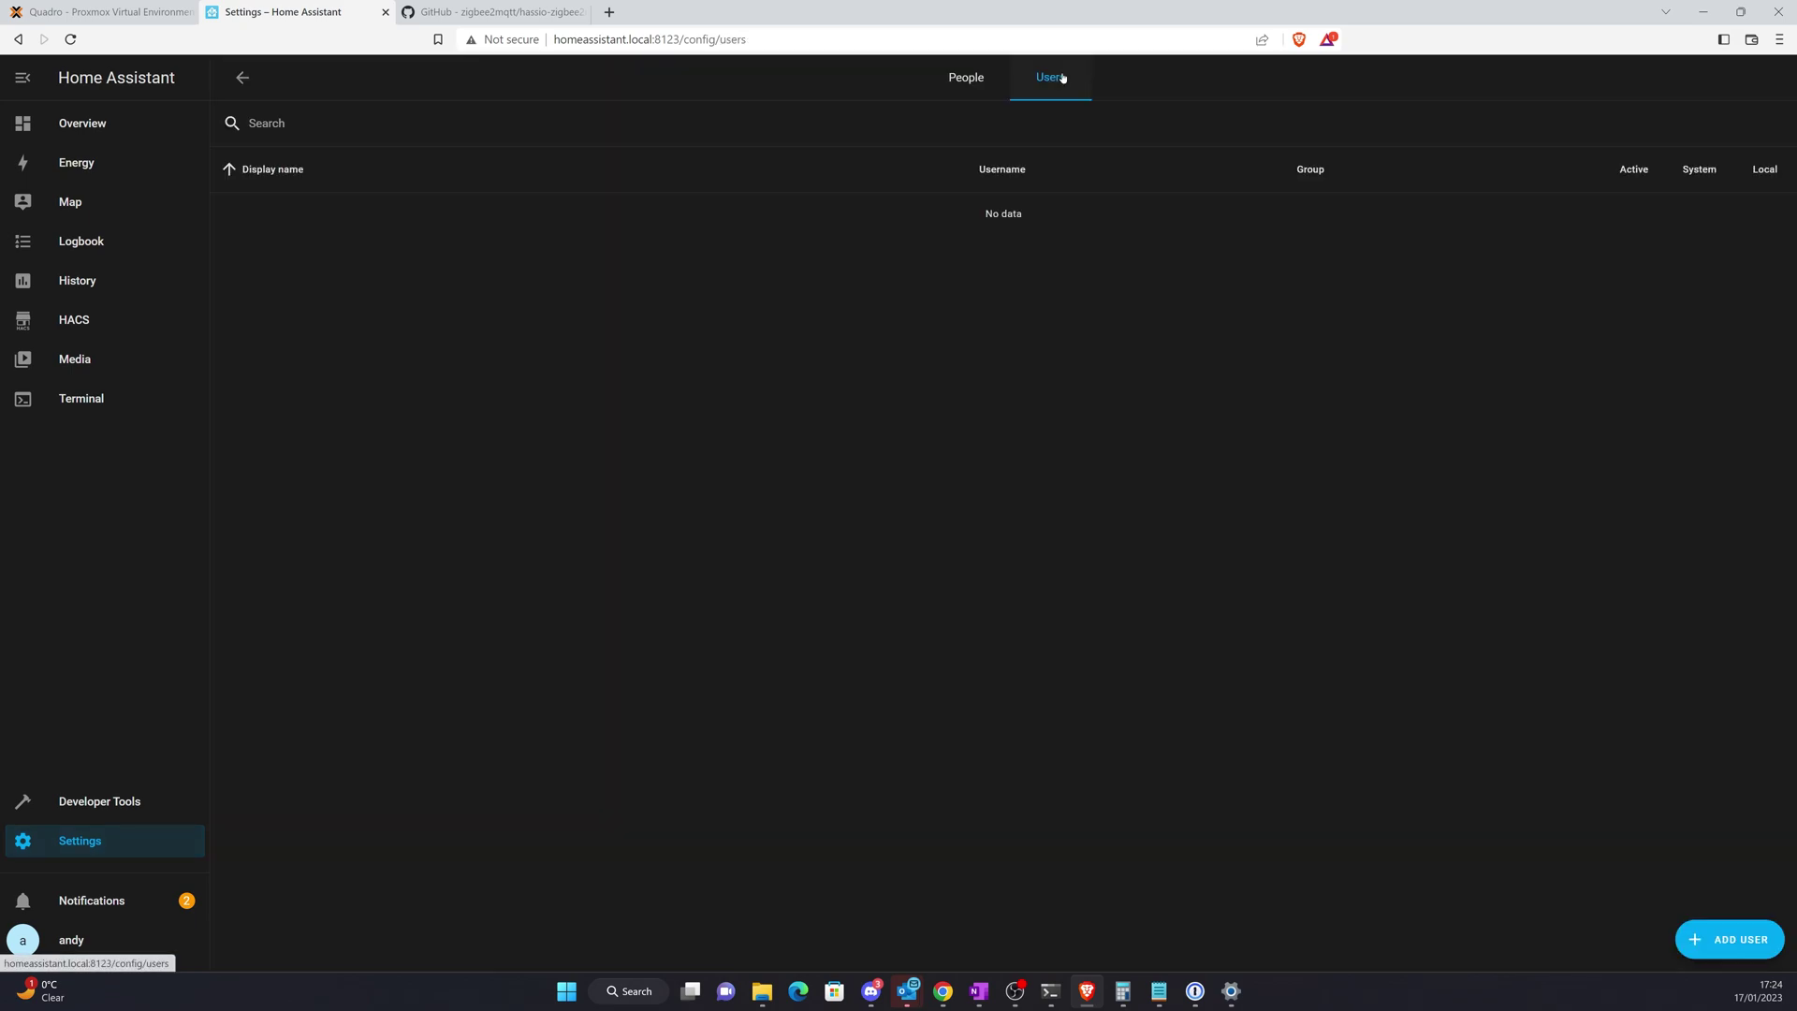
left_click(1741, 940)
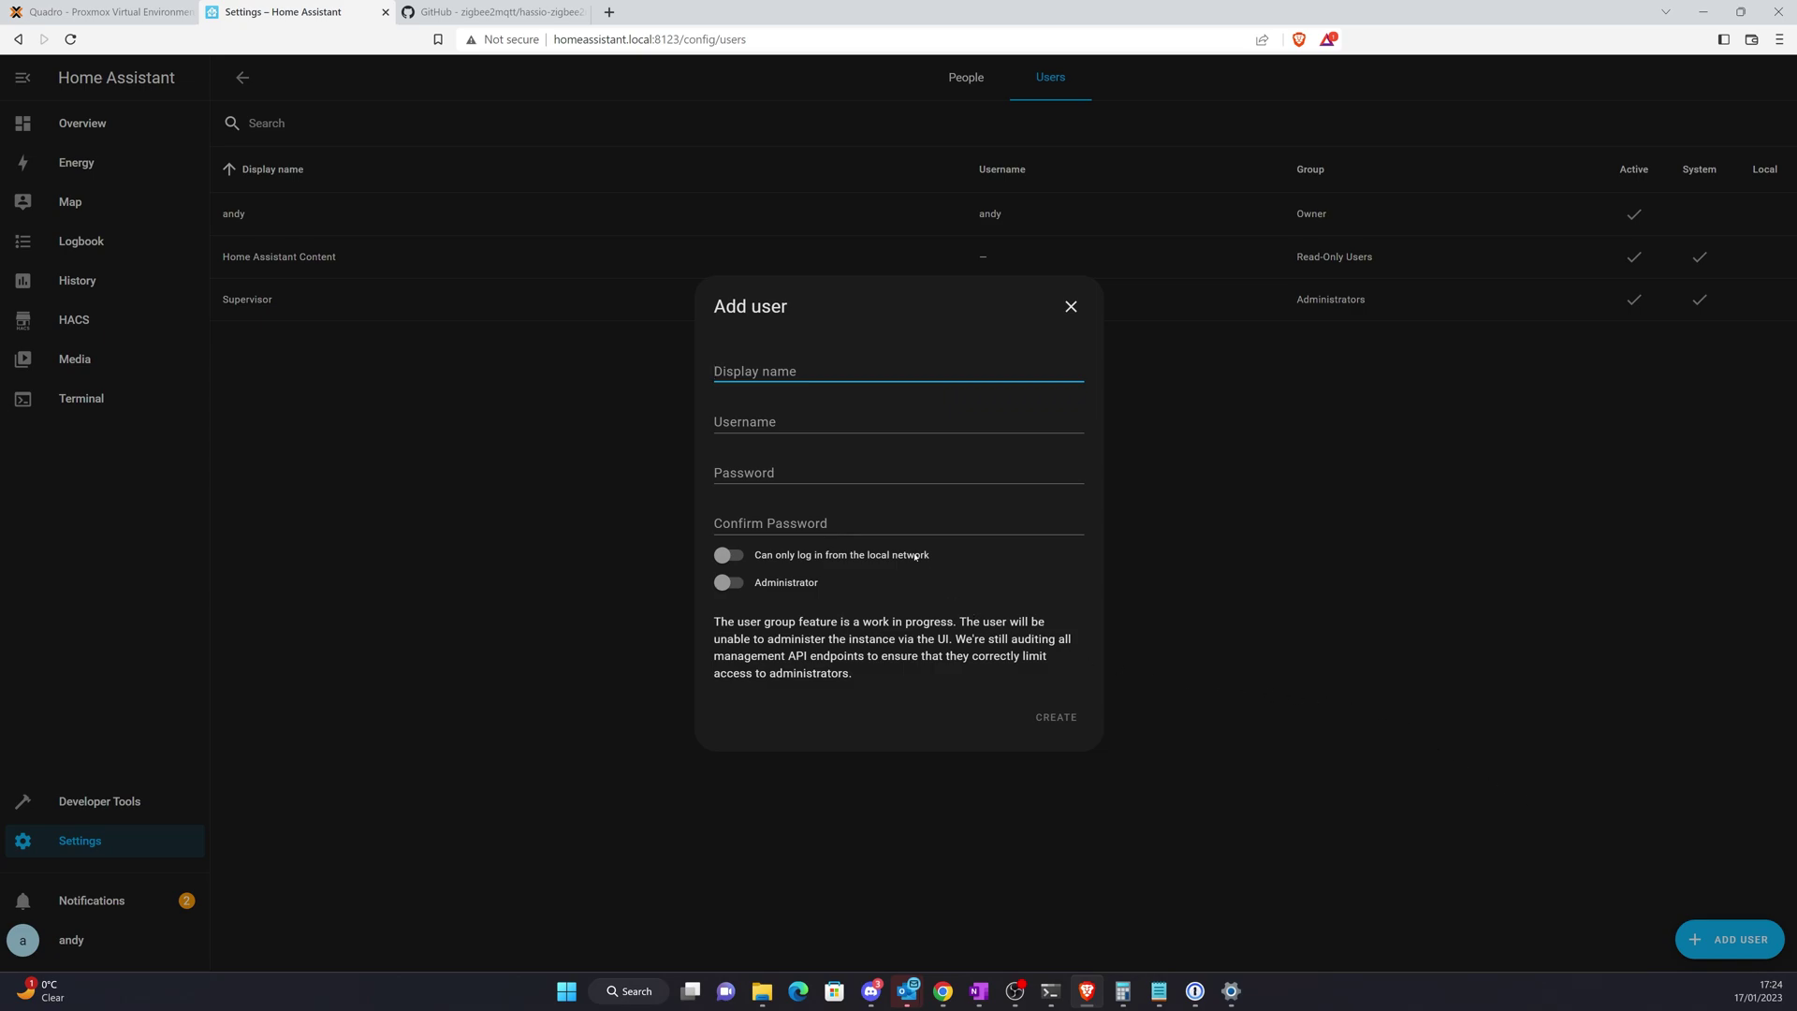
Name the user mqtt-user and paste the password into both password fields
type("mqtt-user")
key("Tab")
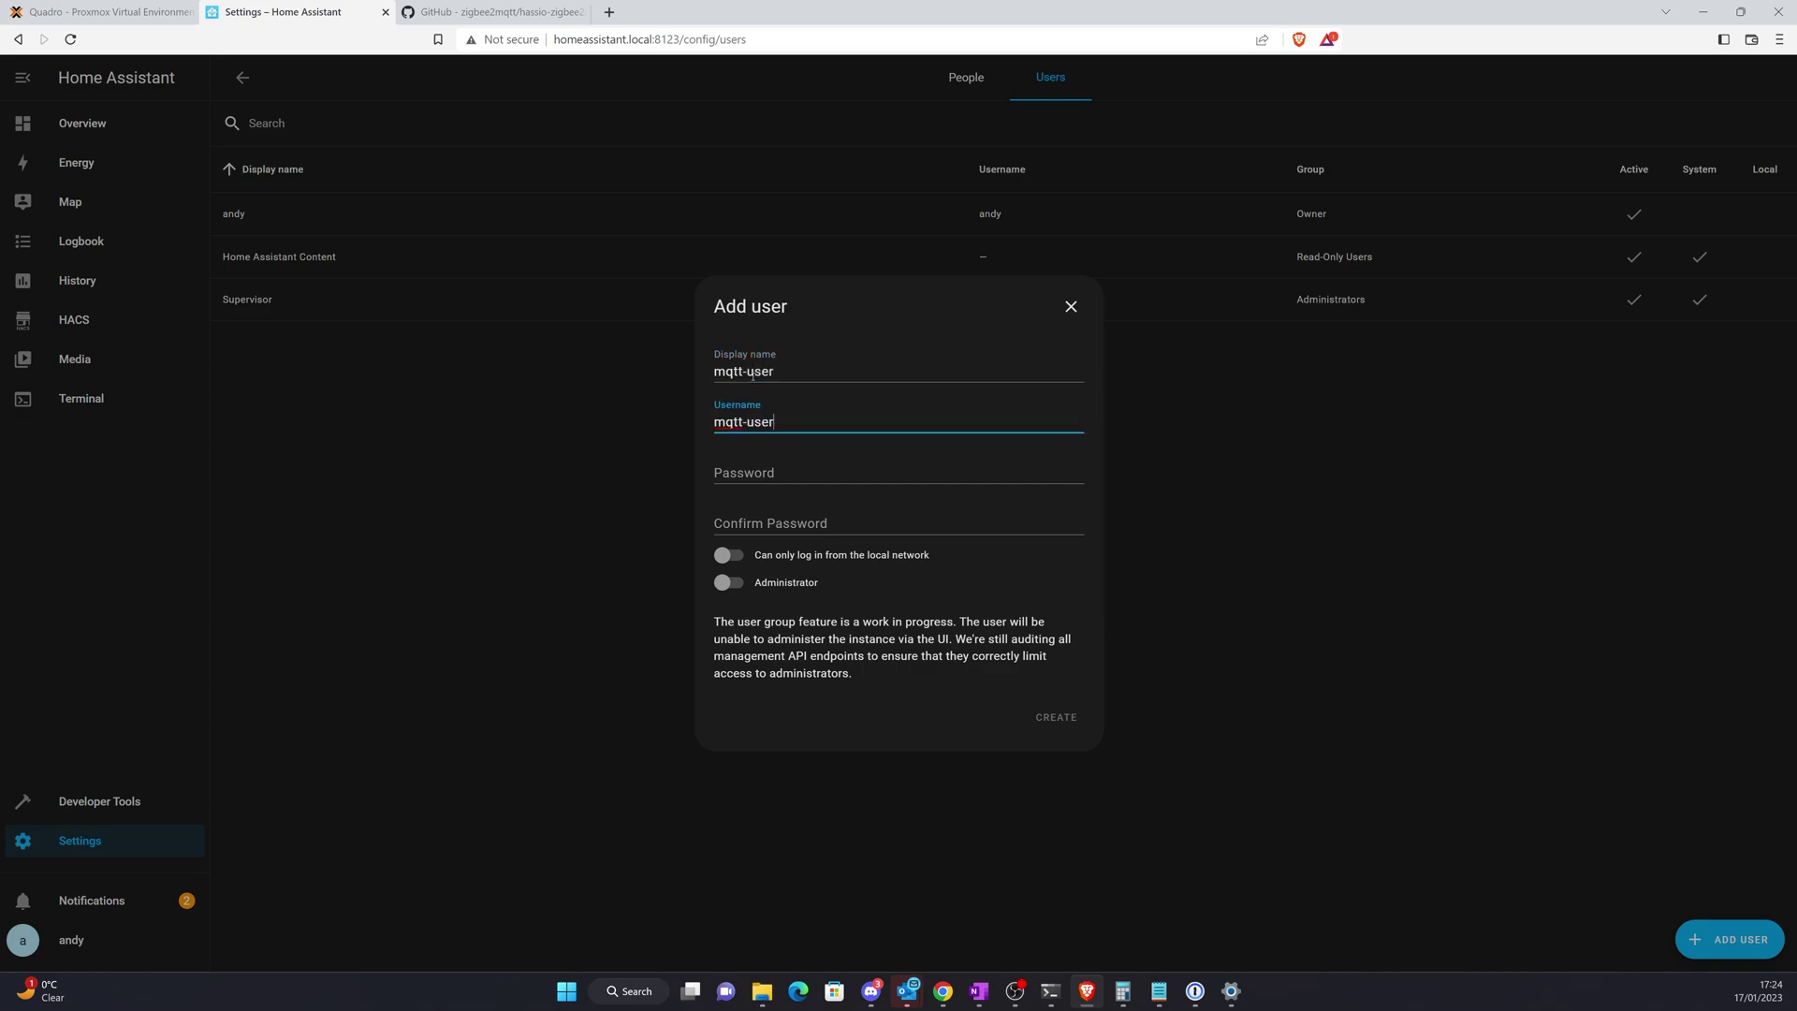
key("Tab")
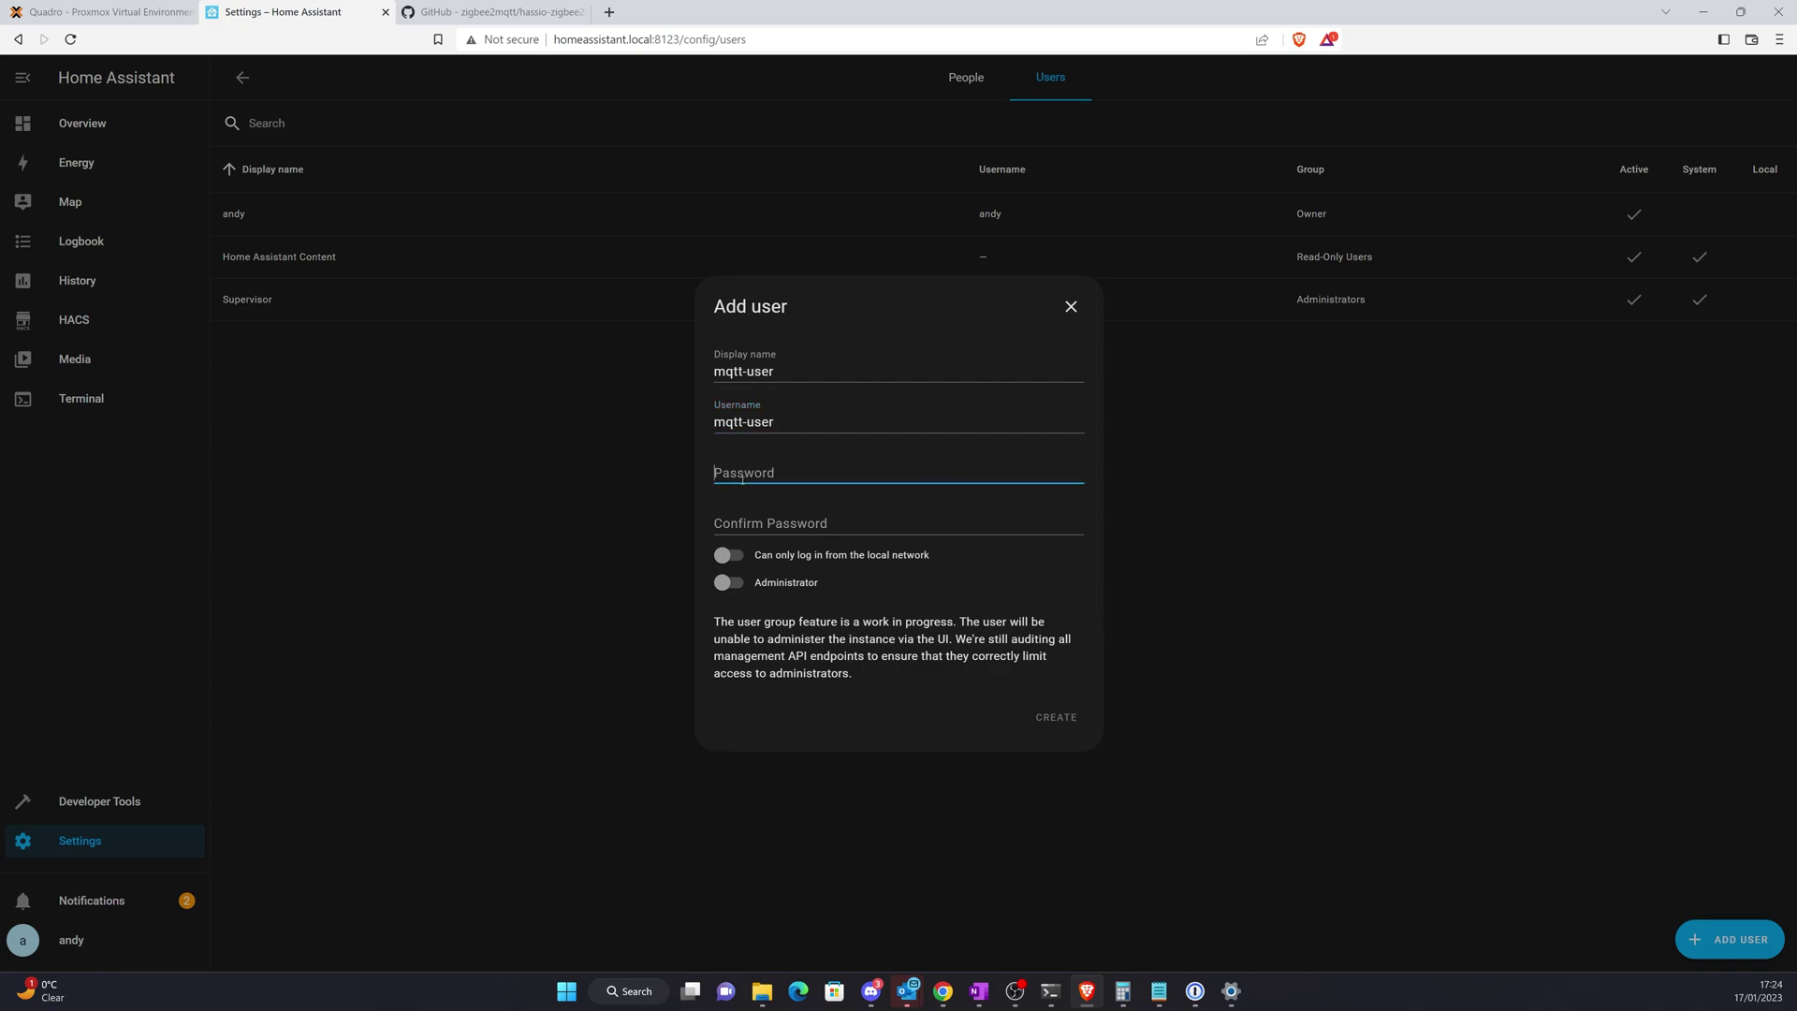
left_click(1194, 992)
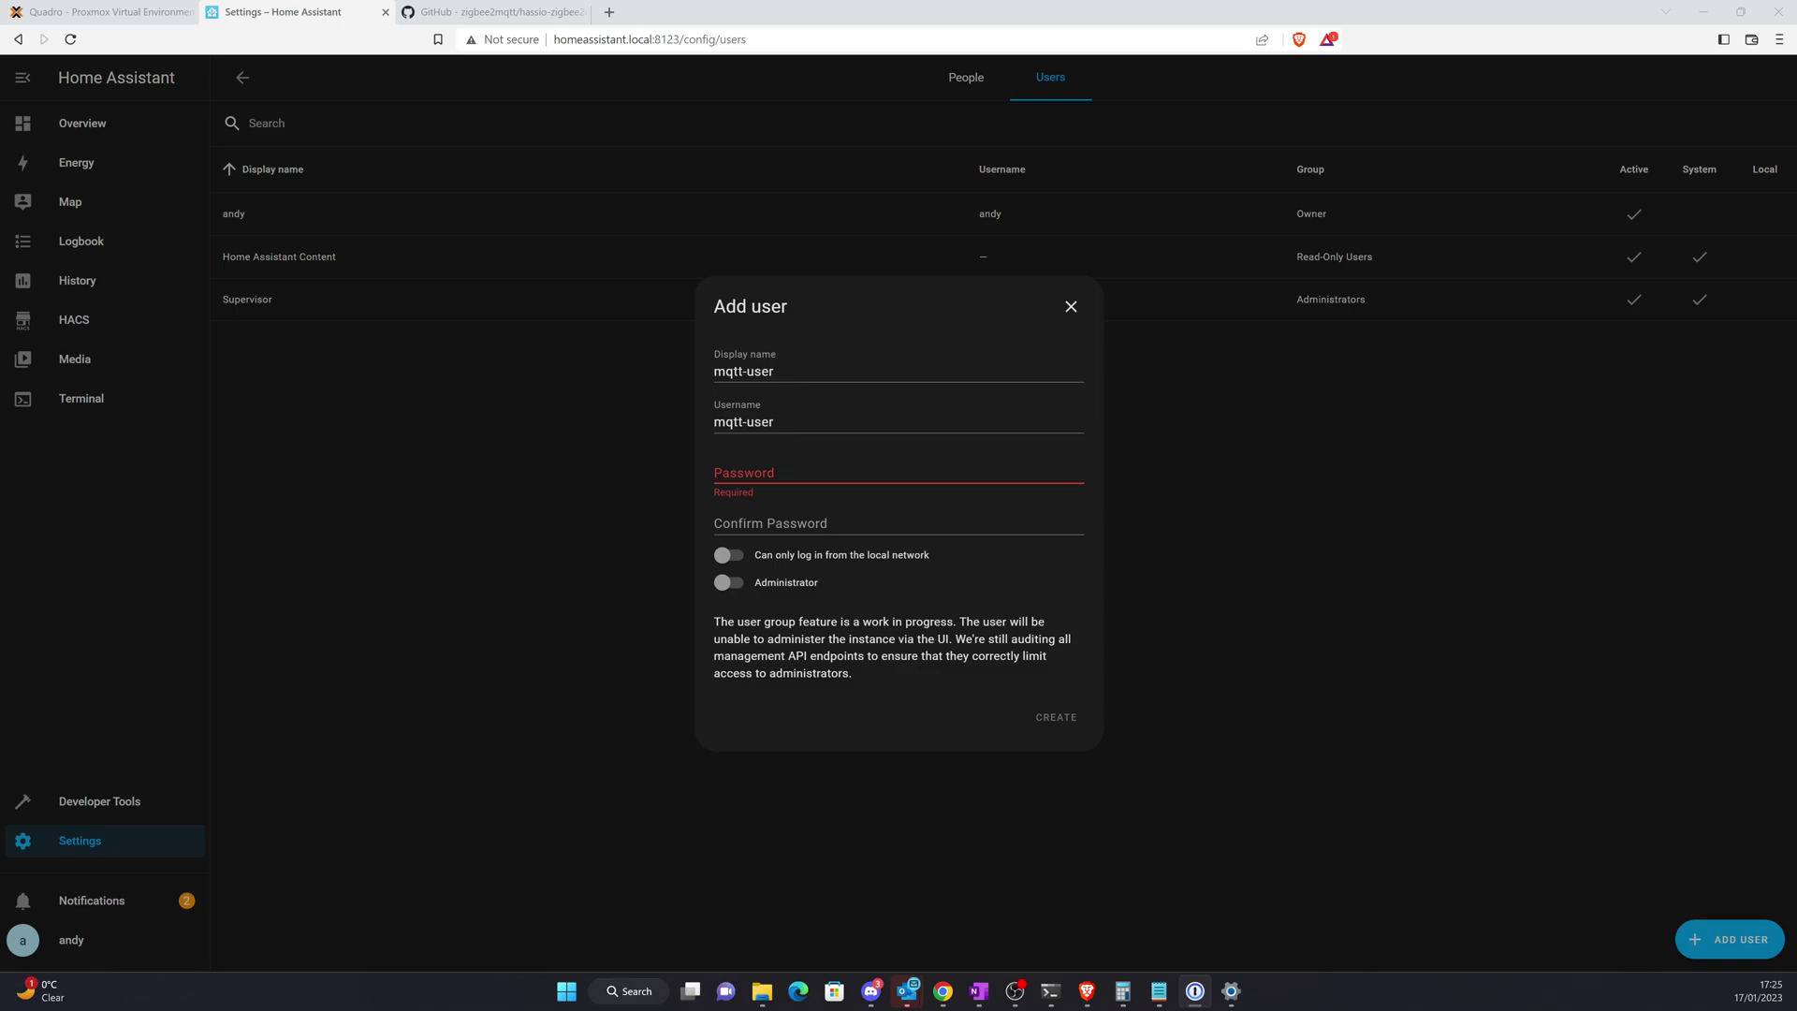
left_click(750, 489)
key("ctrl+v")
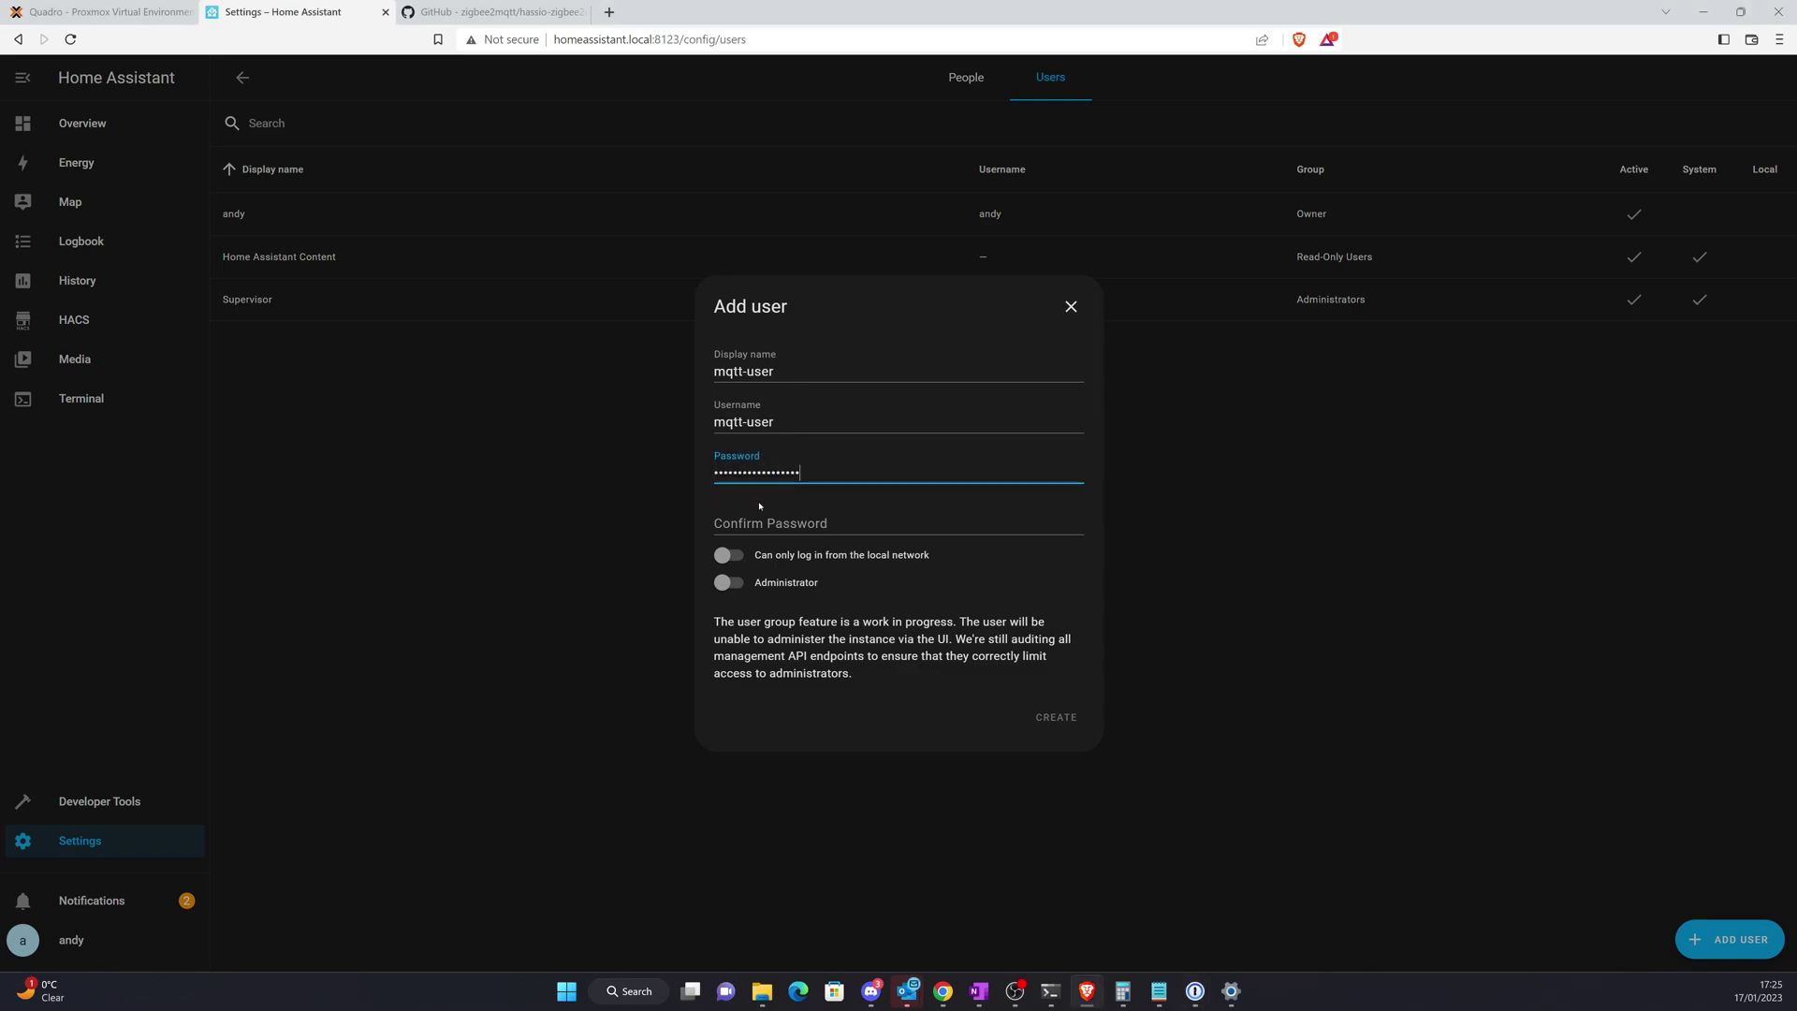
left_click(764, 522)
key("ctrl+v")
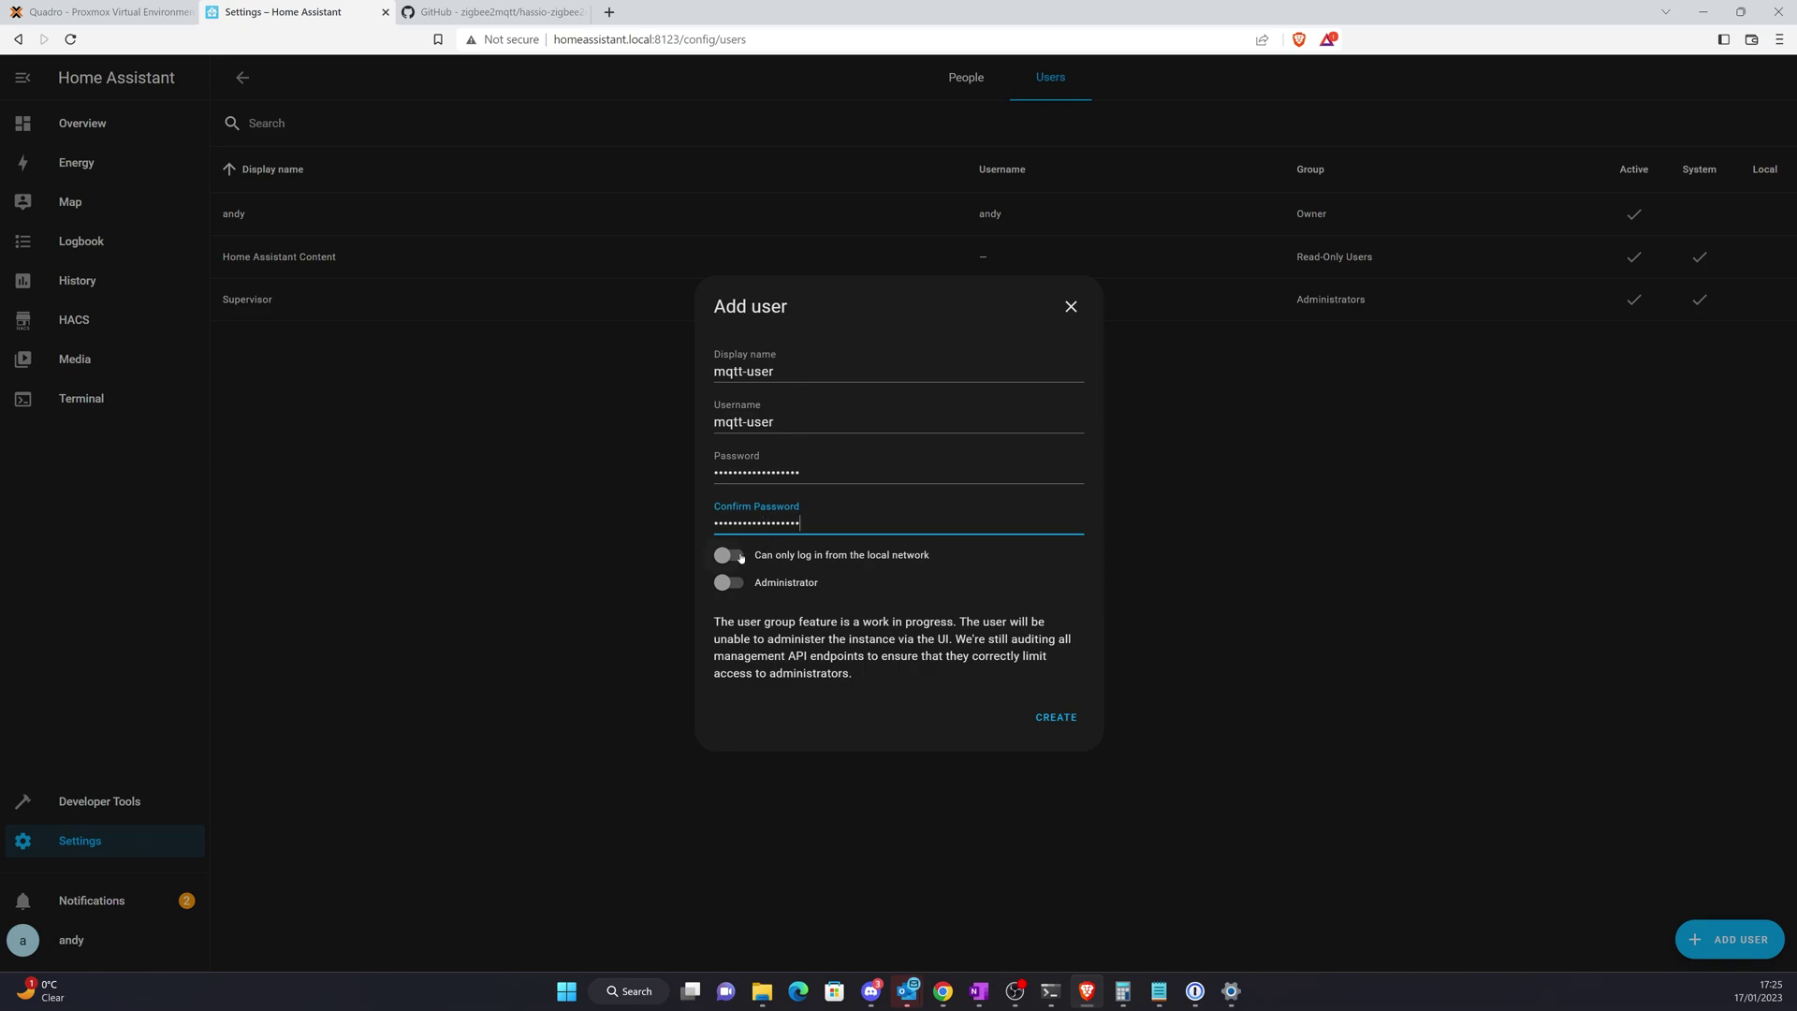
Enable local-network-only login and create the mqtt-user account
left_click(739, 556)
left_click(724, 554)
key("alt+Tab")
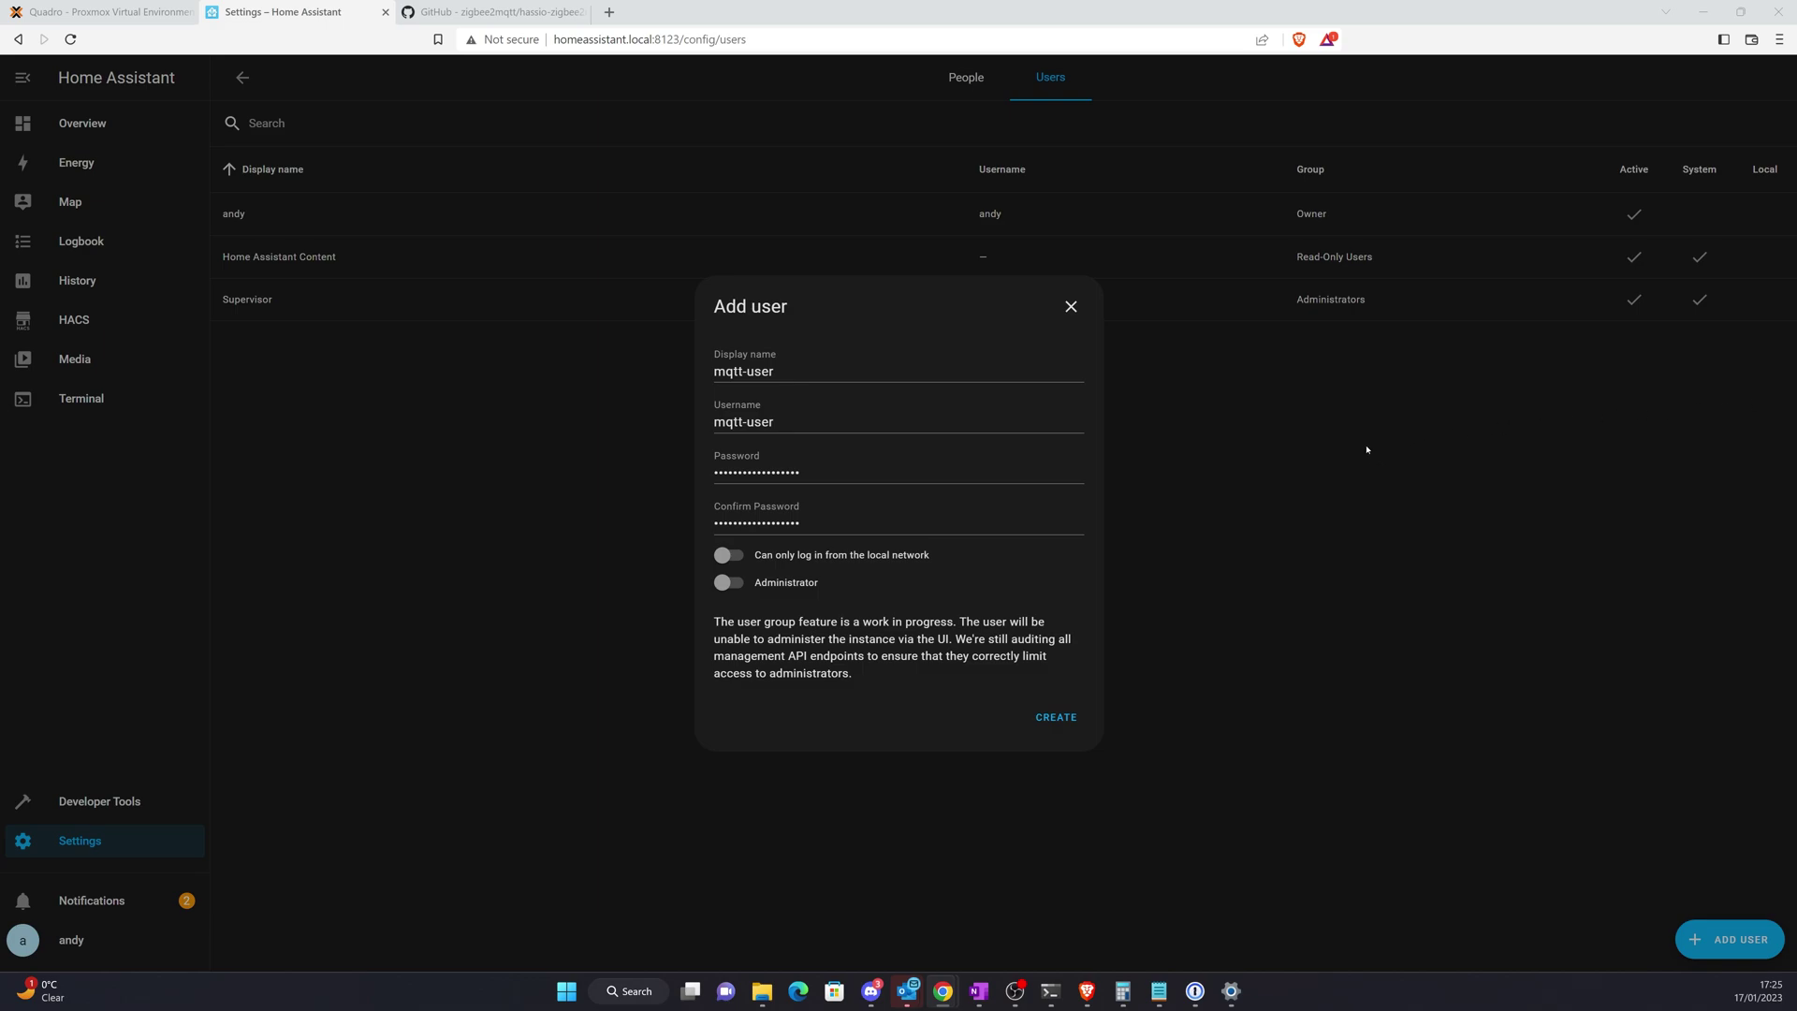
left_click(729, 555)
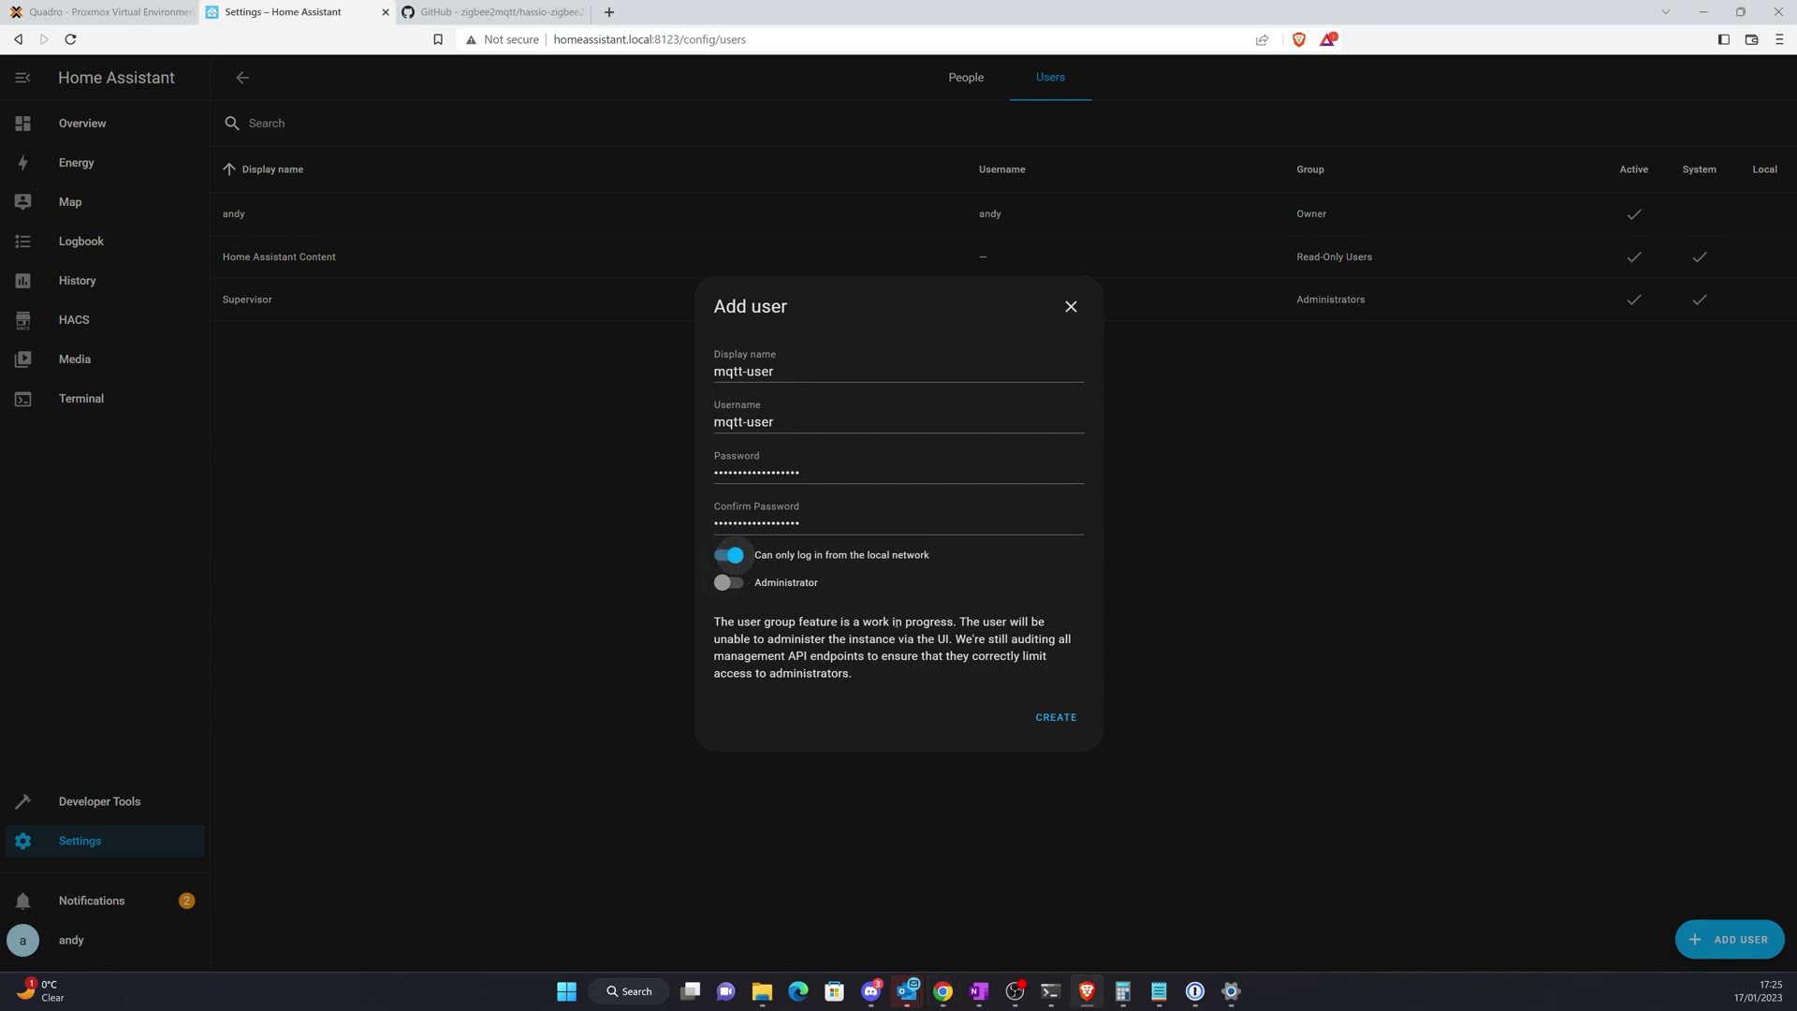
left_click(1057, 717)
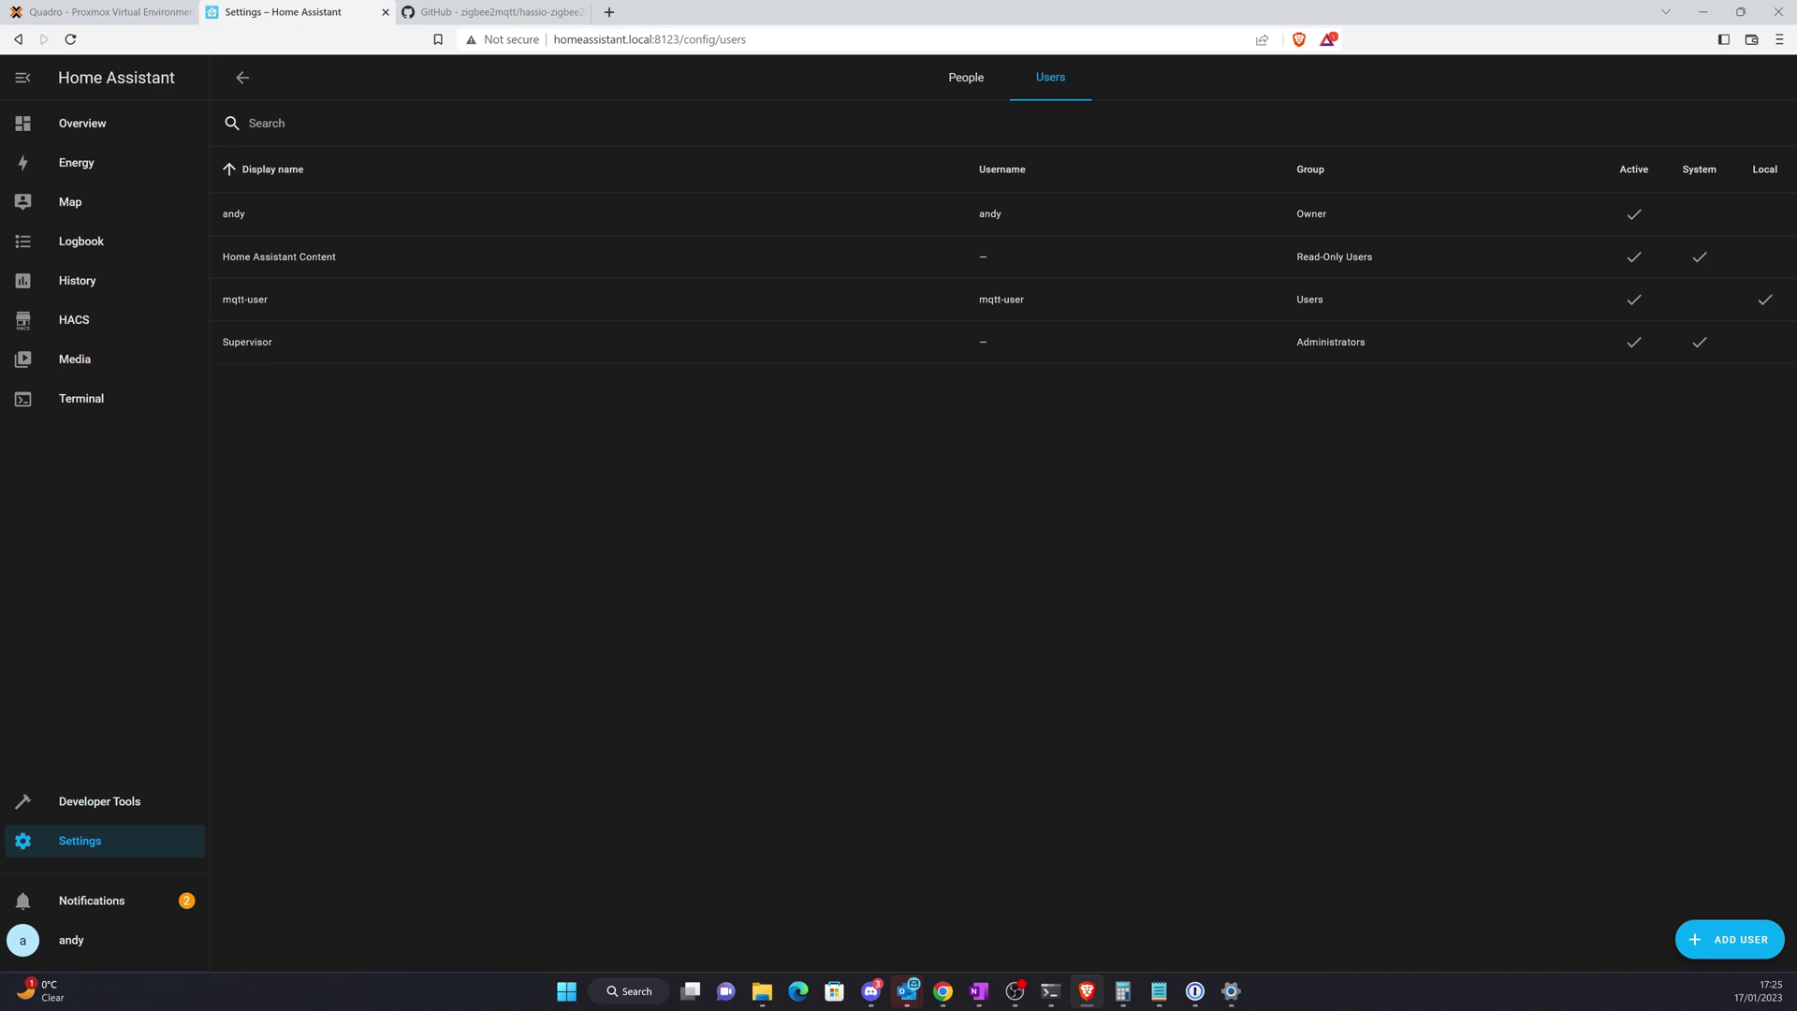
Go to System > Hardware and choose All Hardware from the three-dot menu
left_click(94, 840)
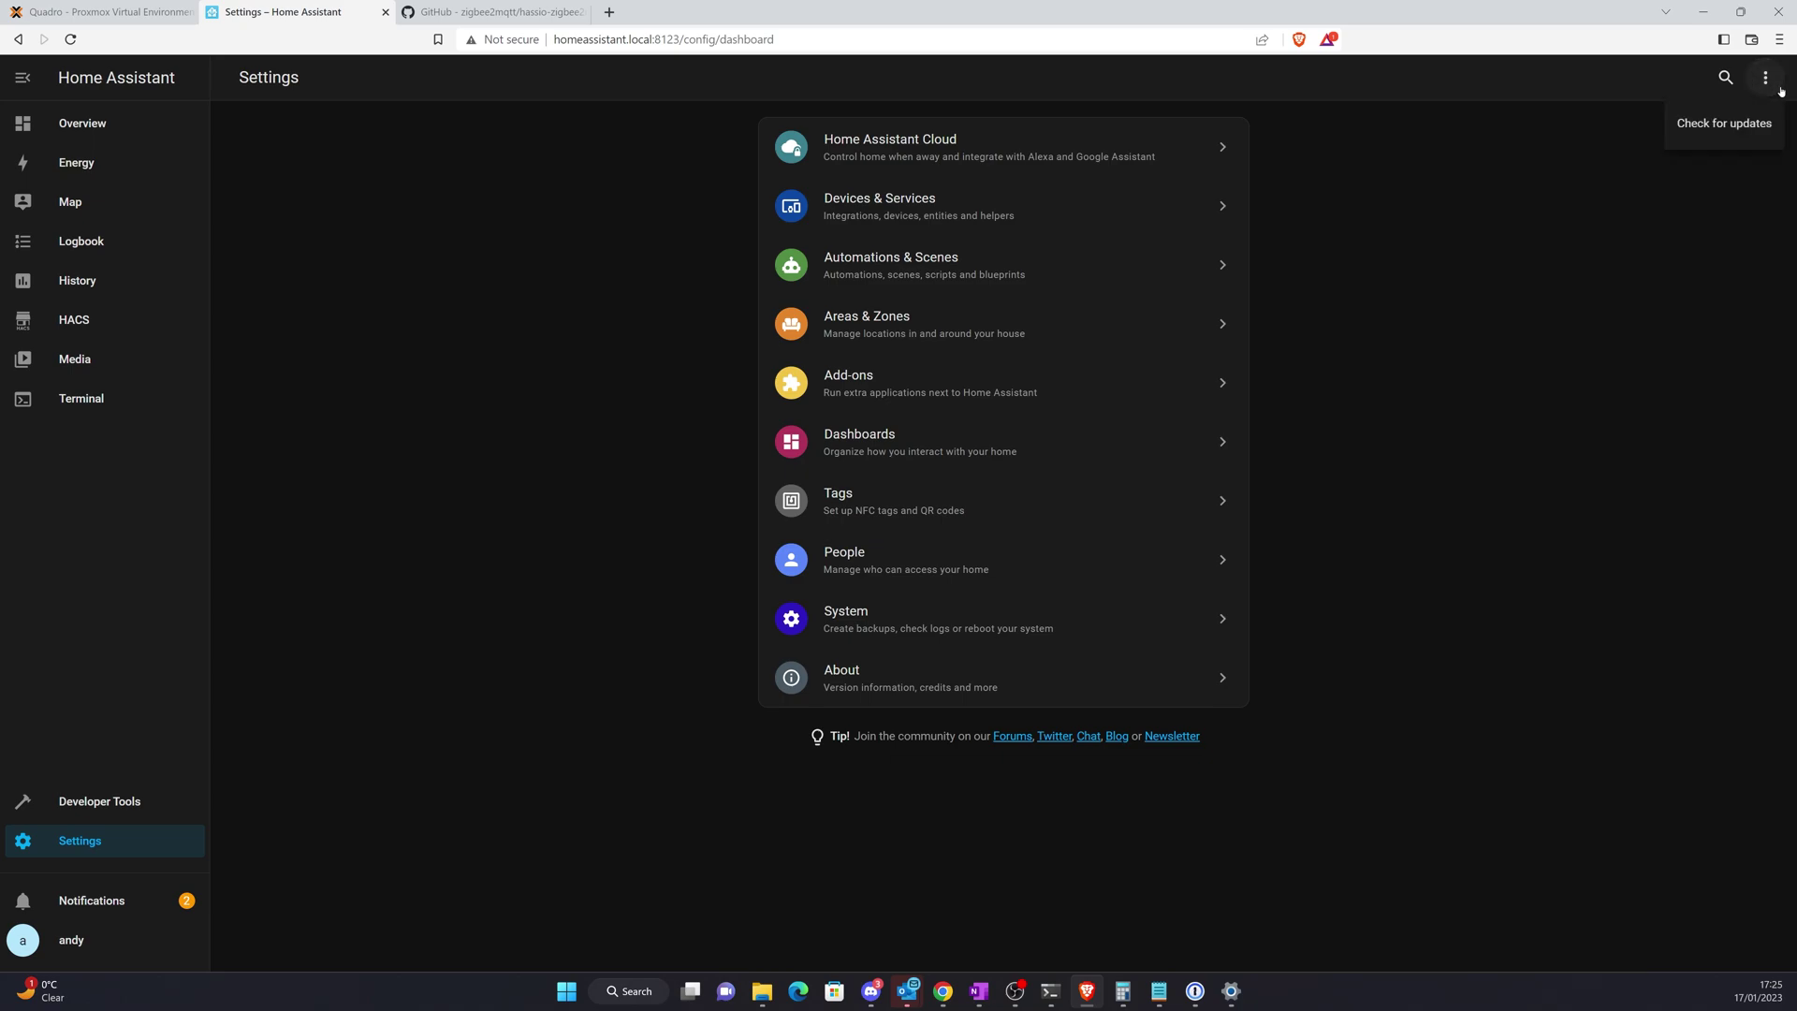
left_click(859, 615)
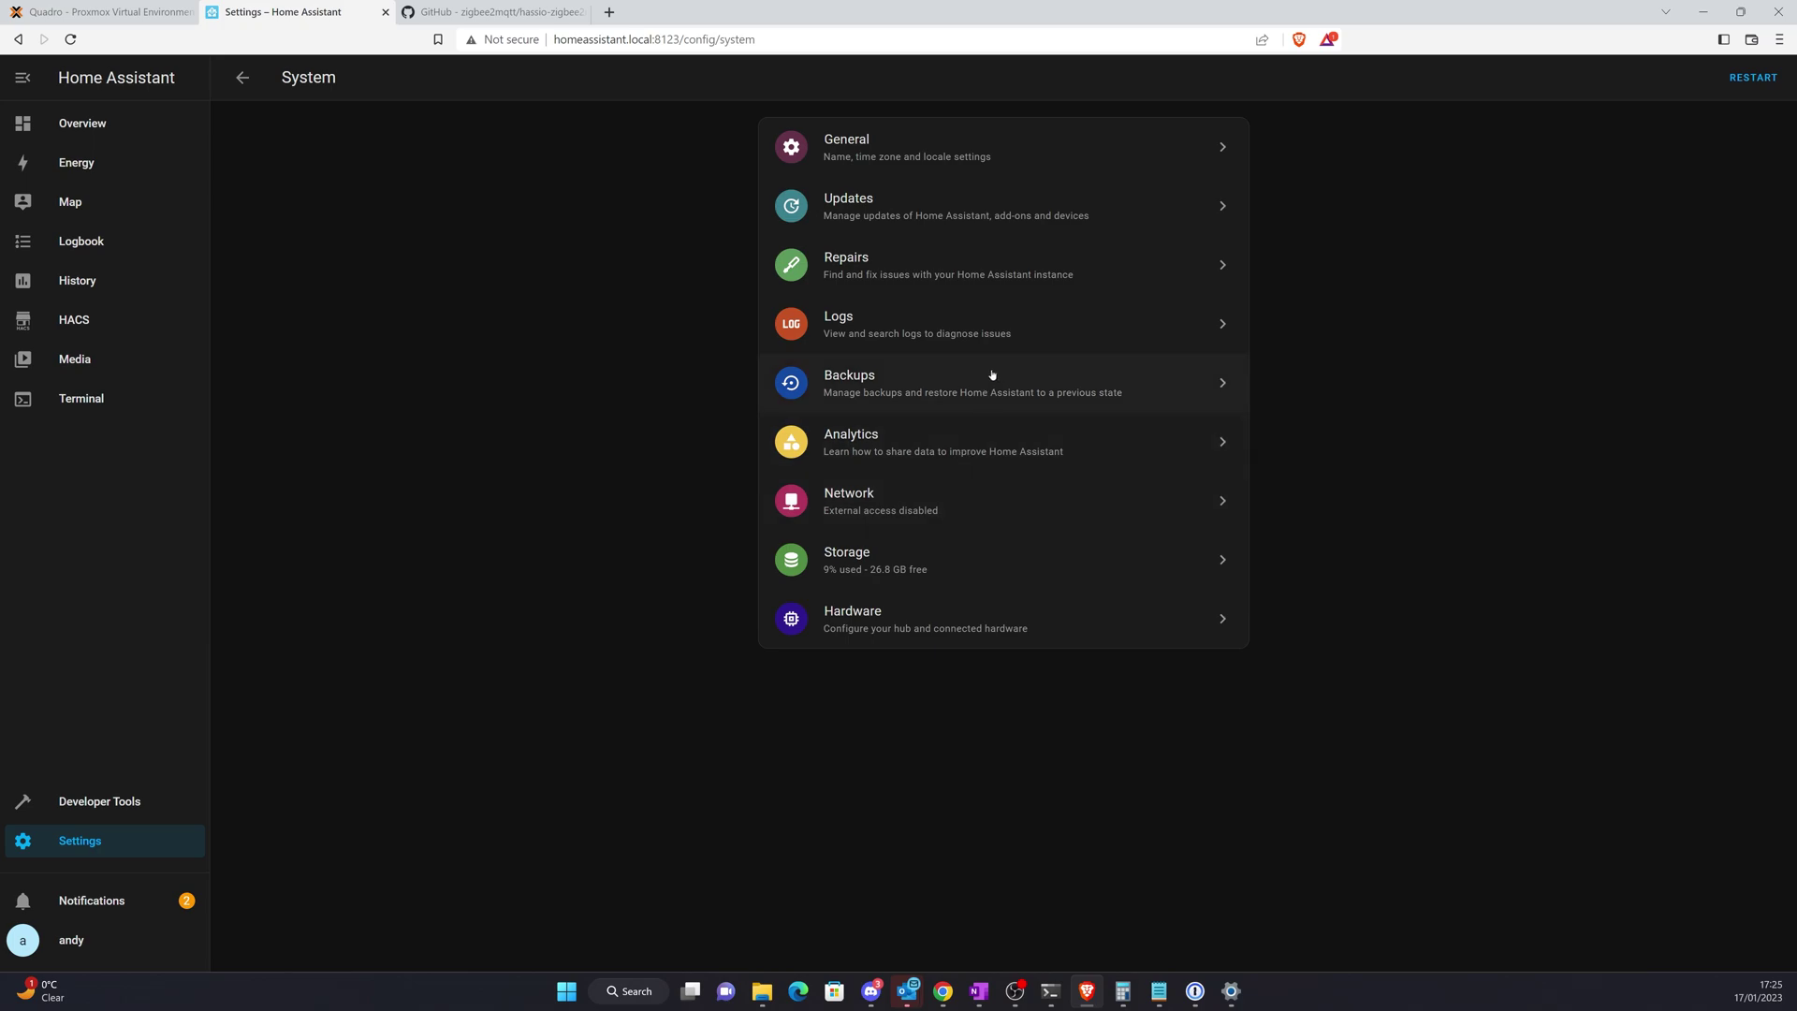
left_click(905, 629)
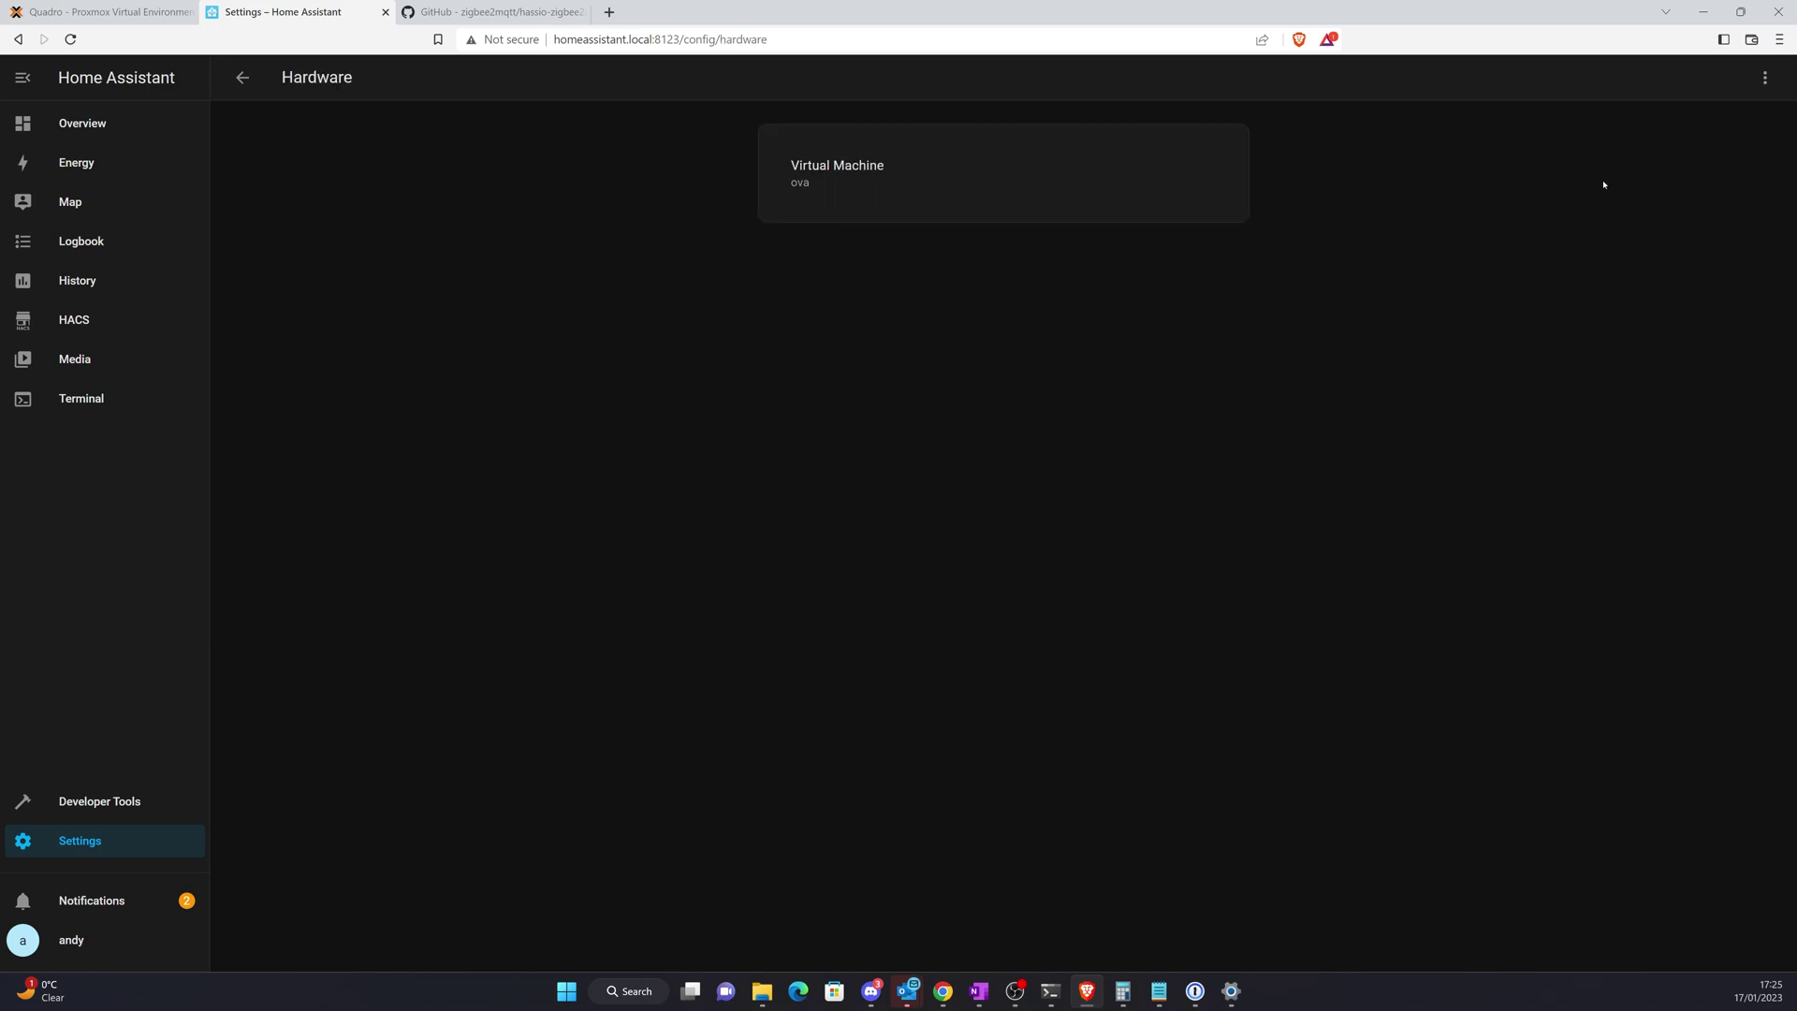
left_click(1766, 77)
left_click(1679, 125)
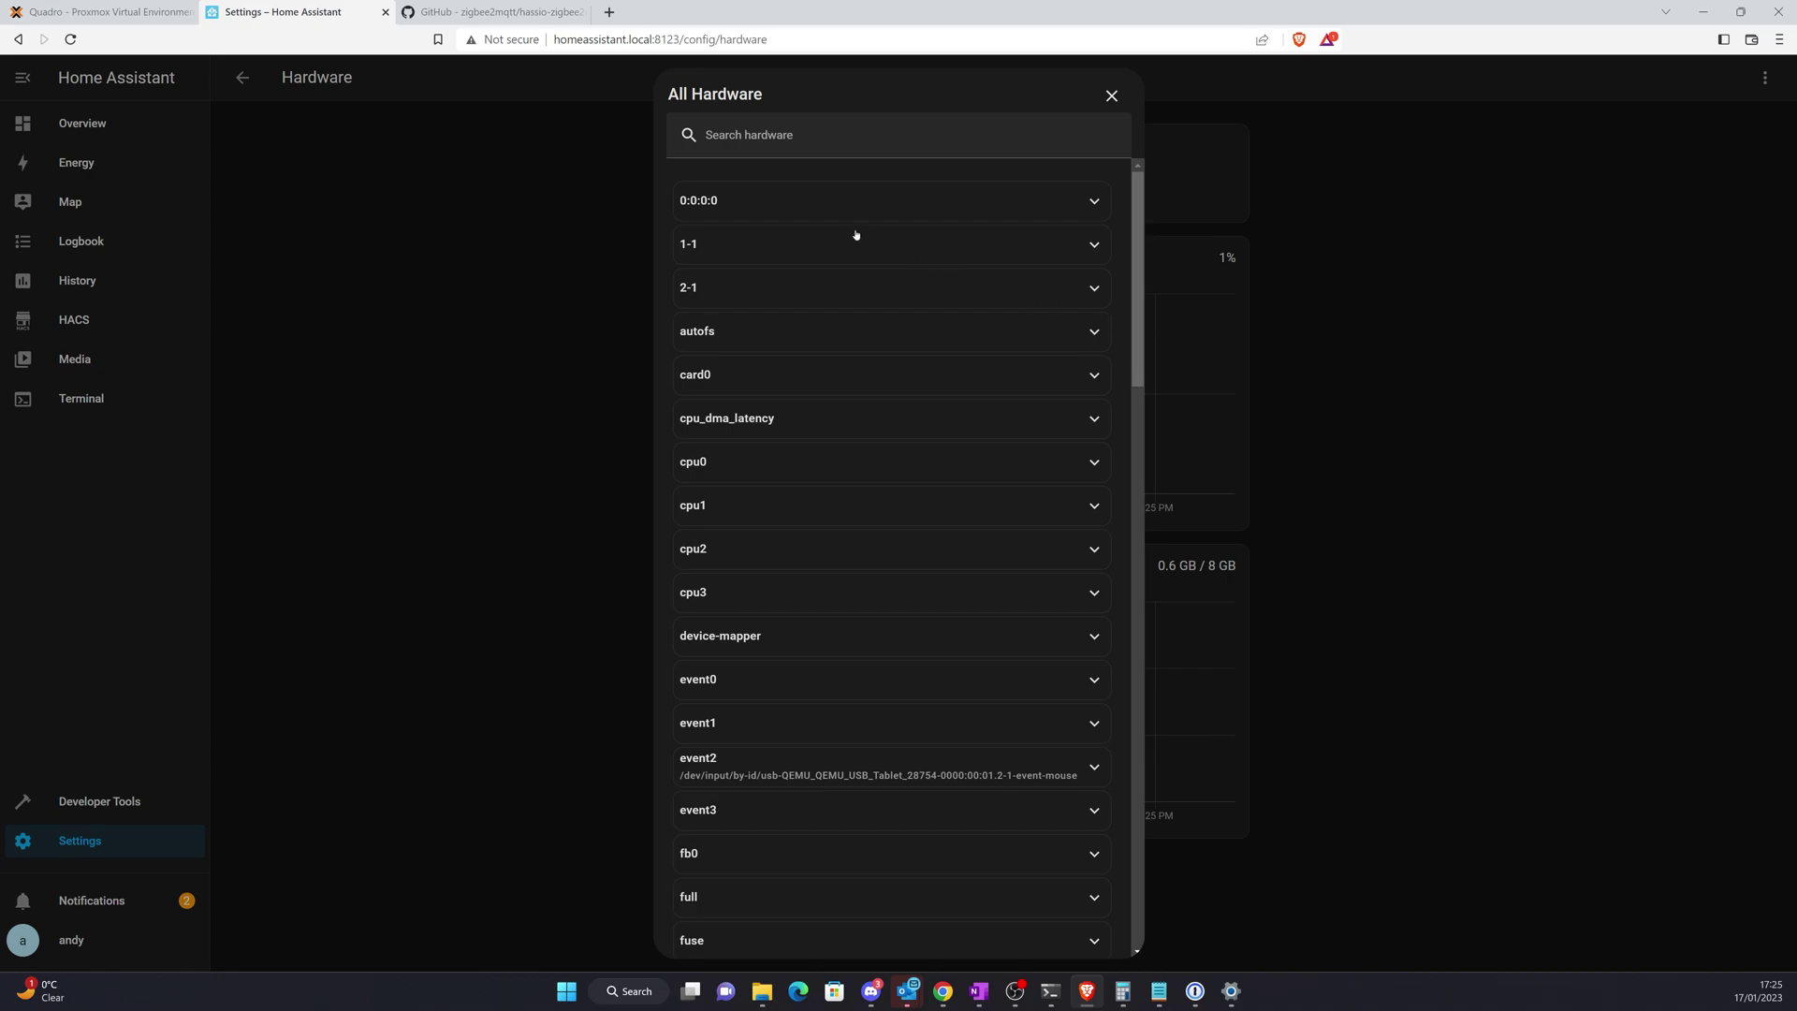
Search hardware for sonoff, copy the ttyUSB0 DEVLINKS by-id path, and close the list
left_click(758, 140)
type("so")
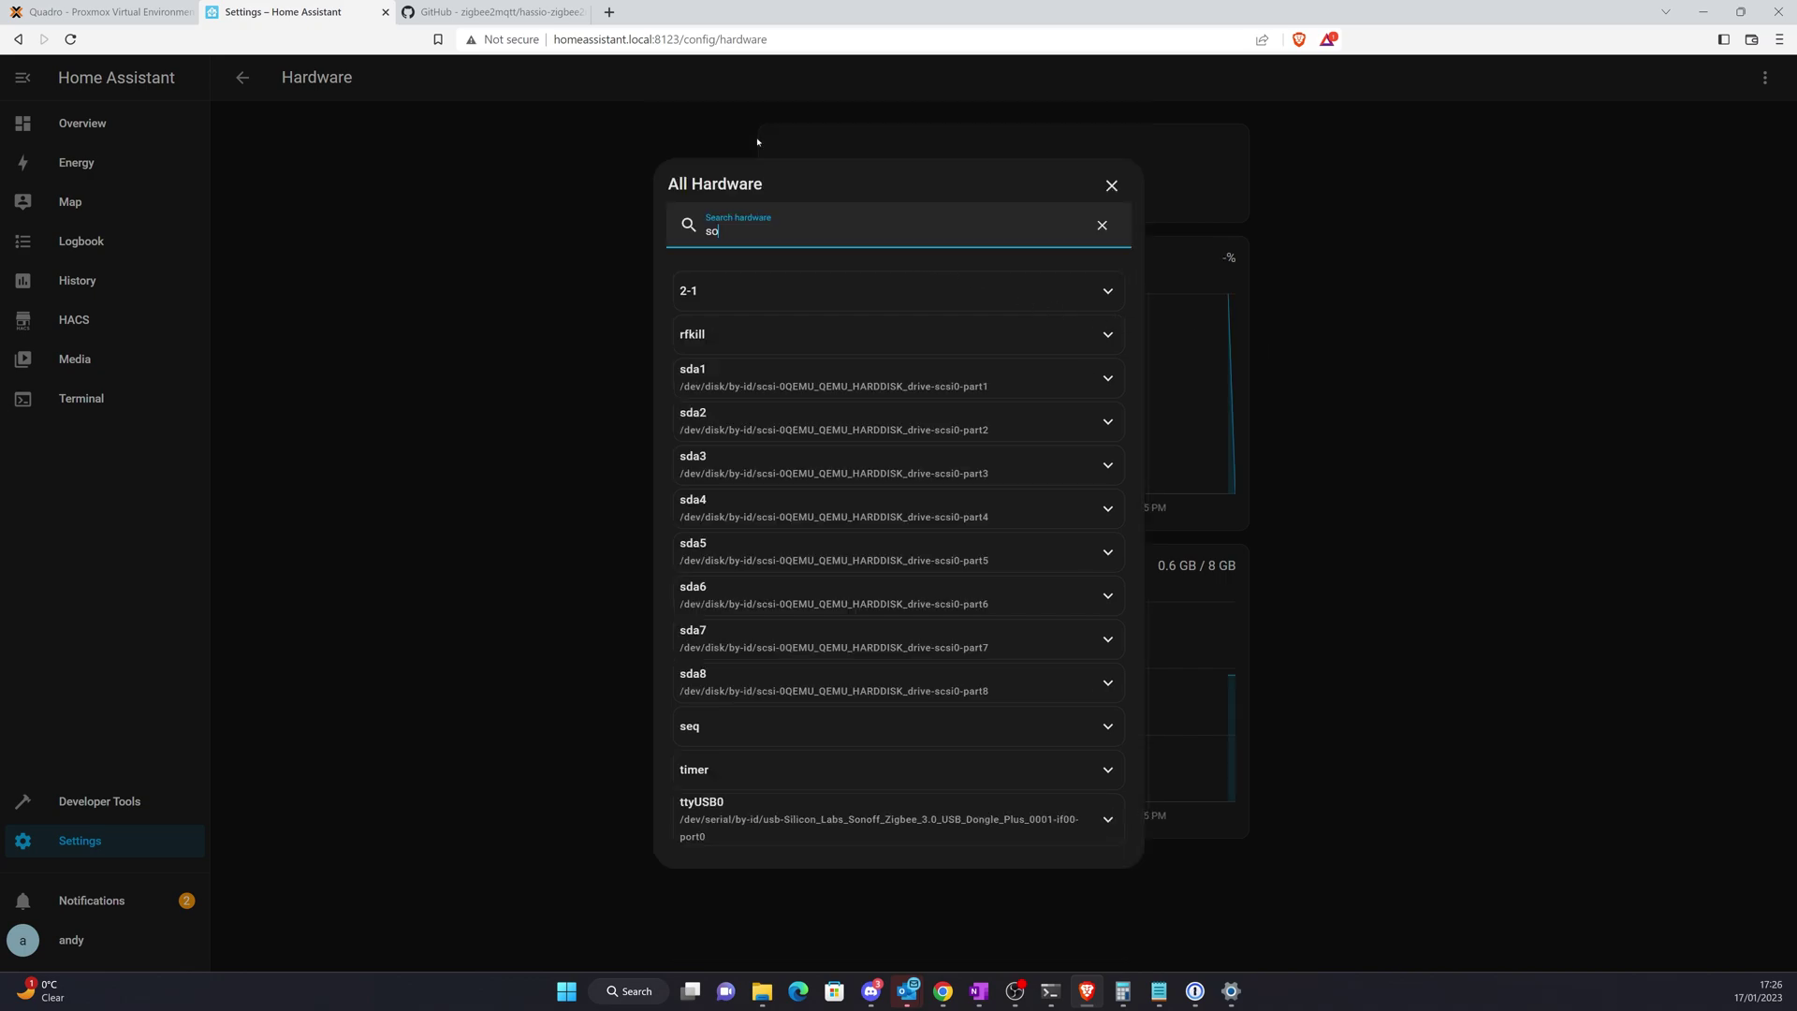
type("noff")
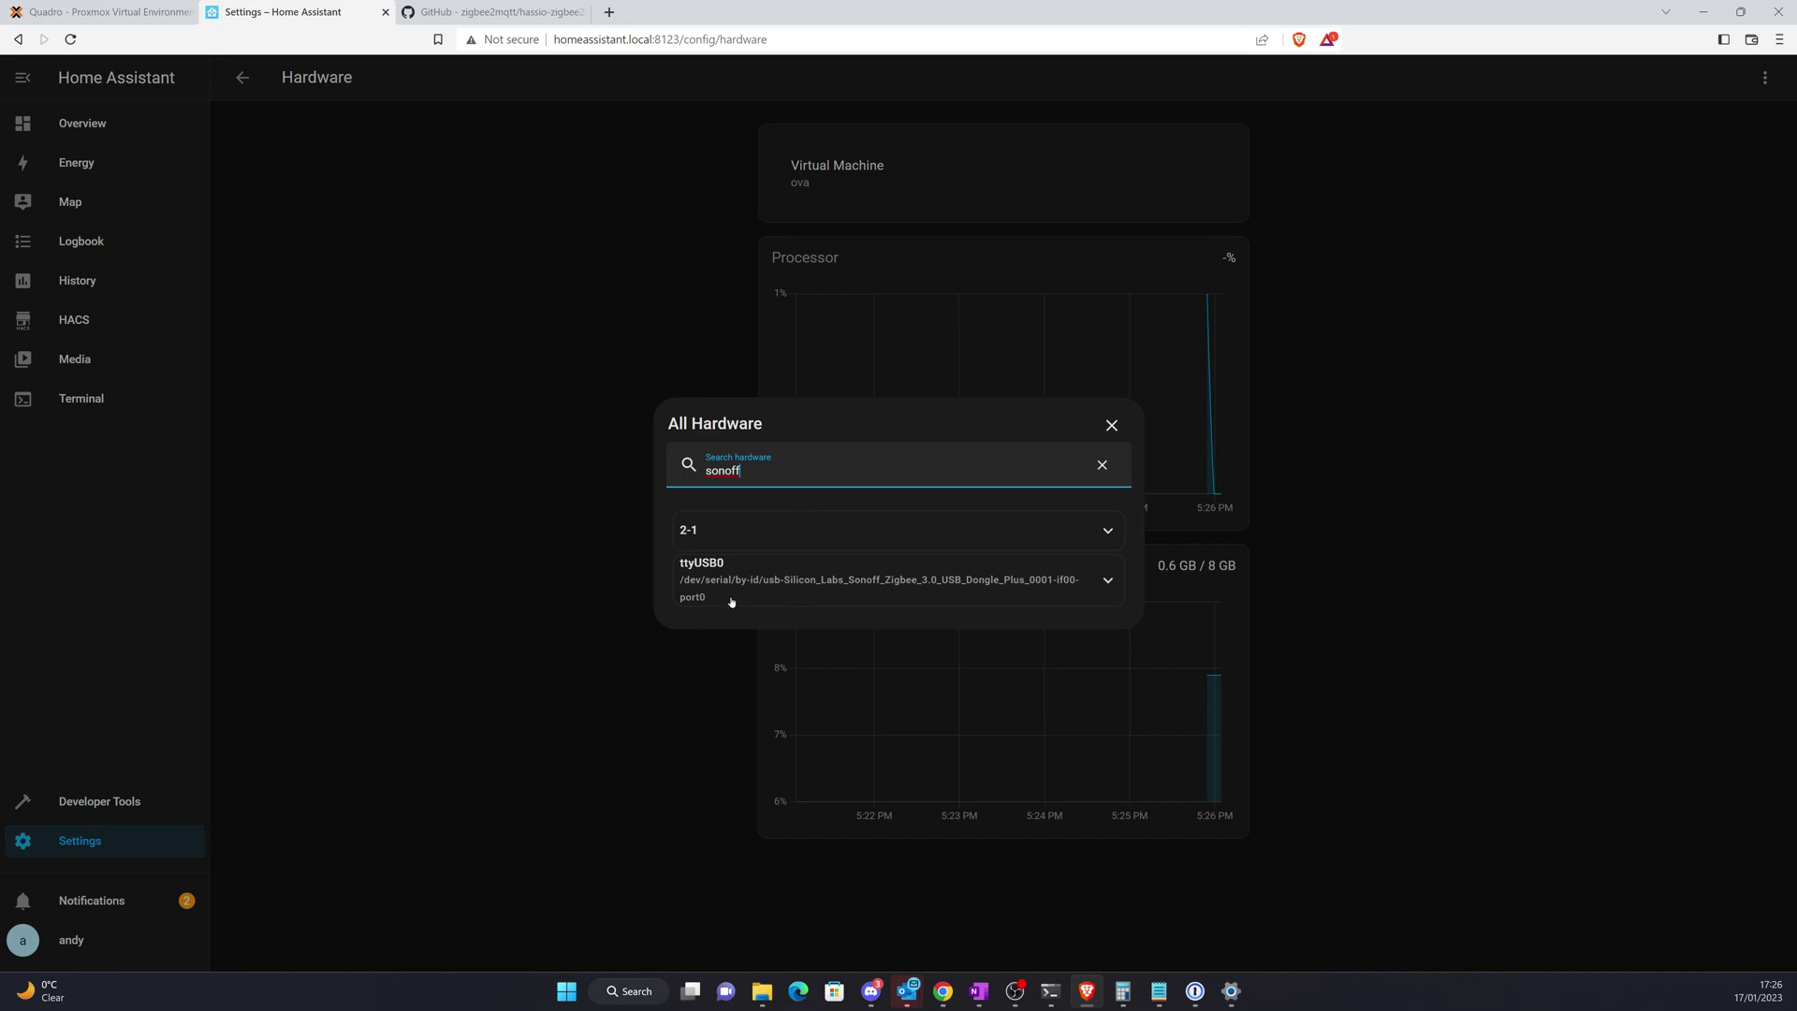
left_click_drag(732, 602, 687, 587)
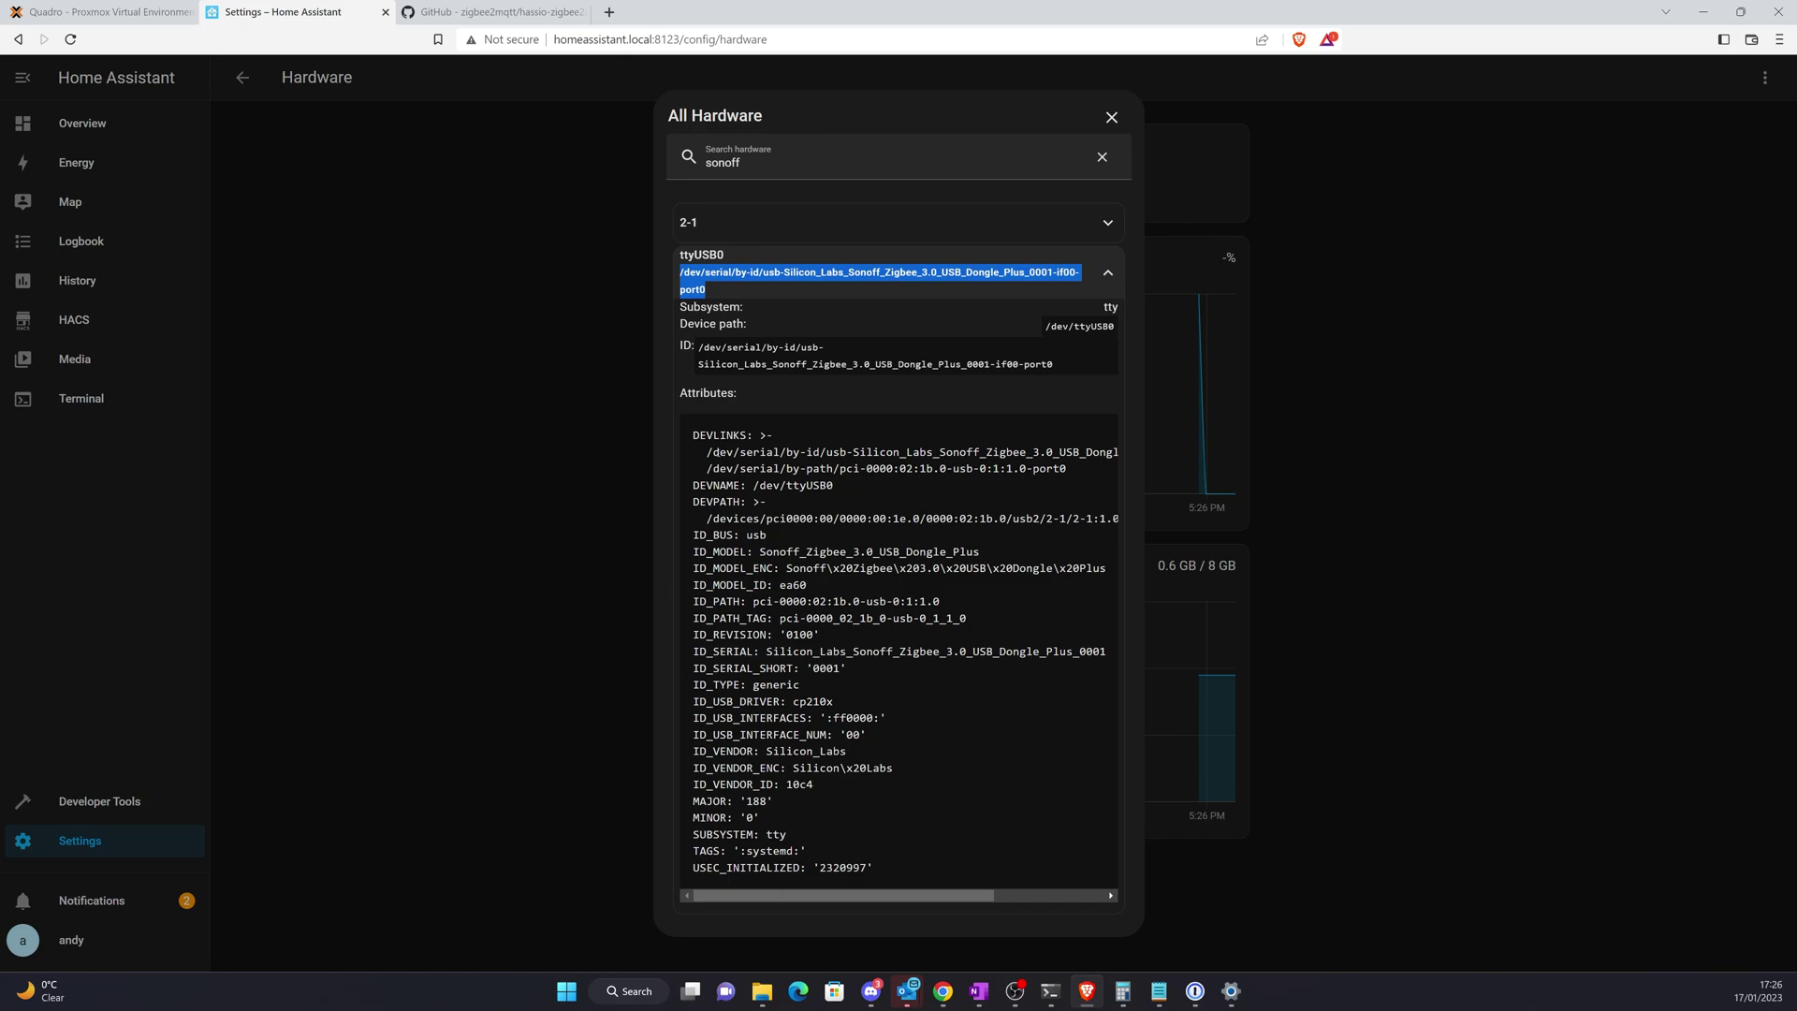
left_click_drag(706, 451, 1106, 451)
right_click(1084, 452)
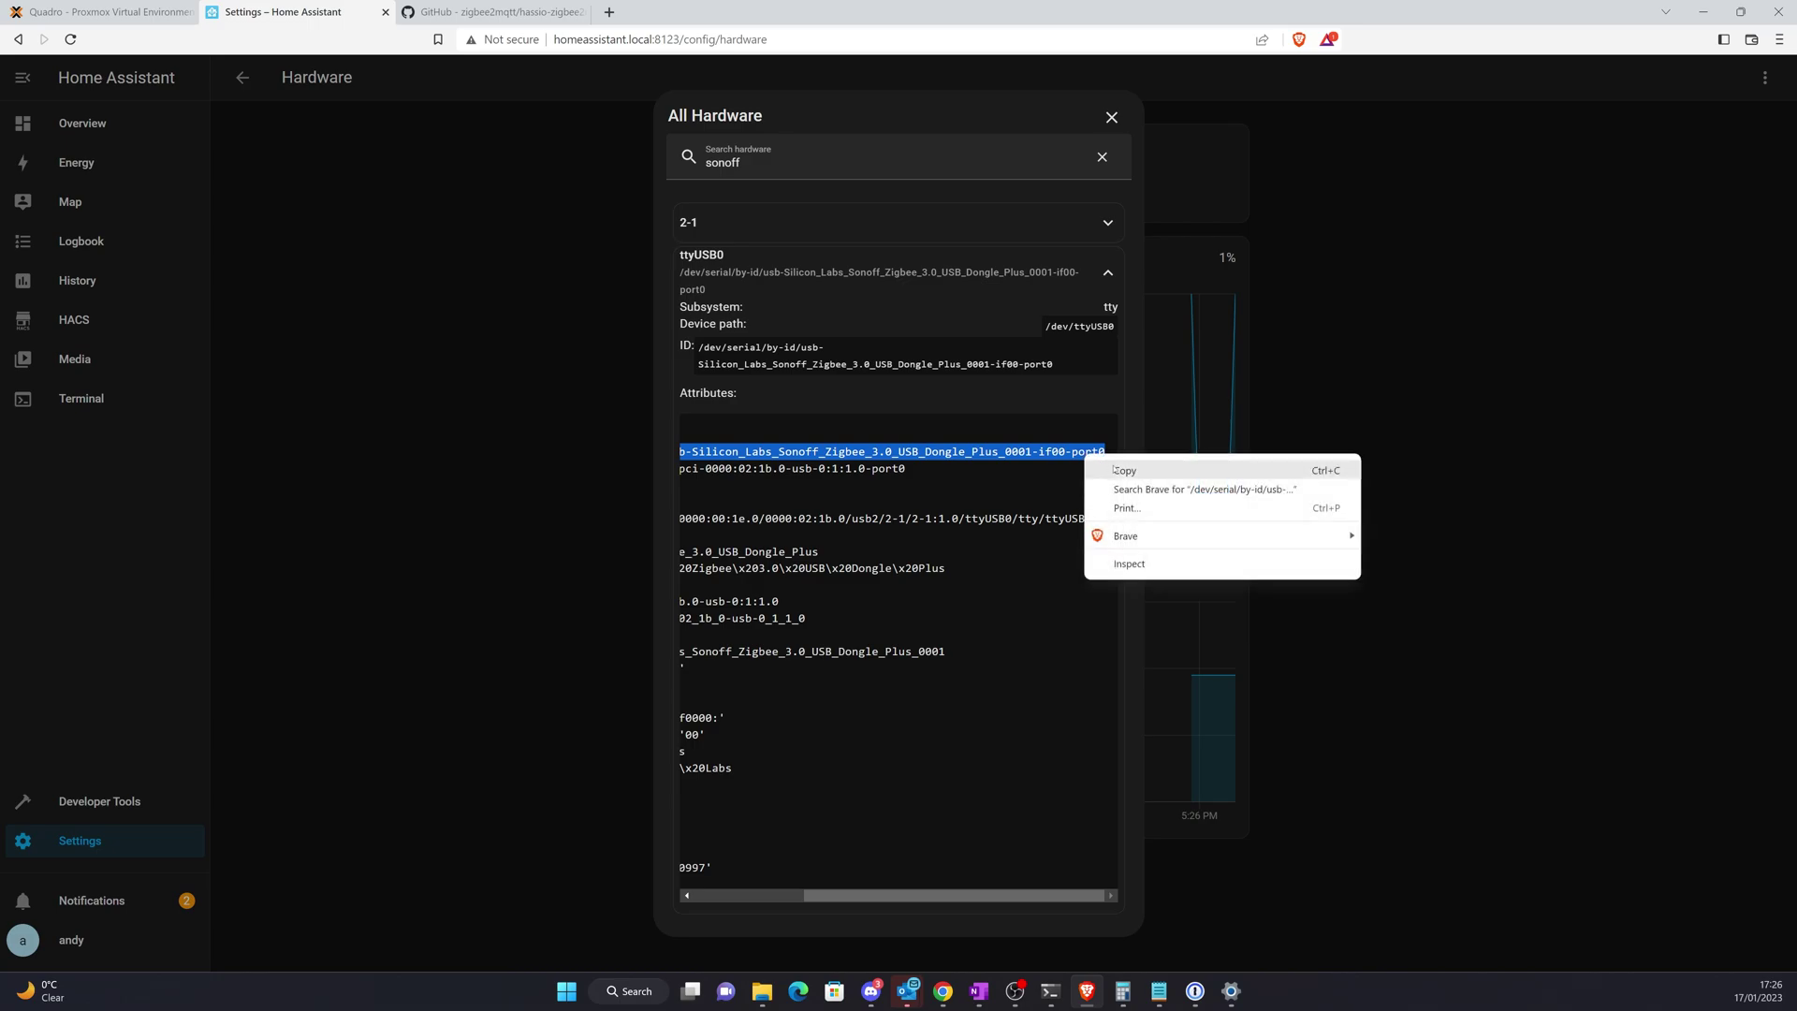
left_click(1109, 466)
left_click(1170, 997)
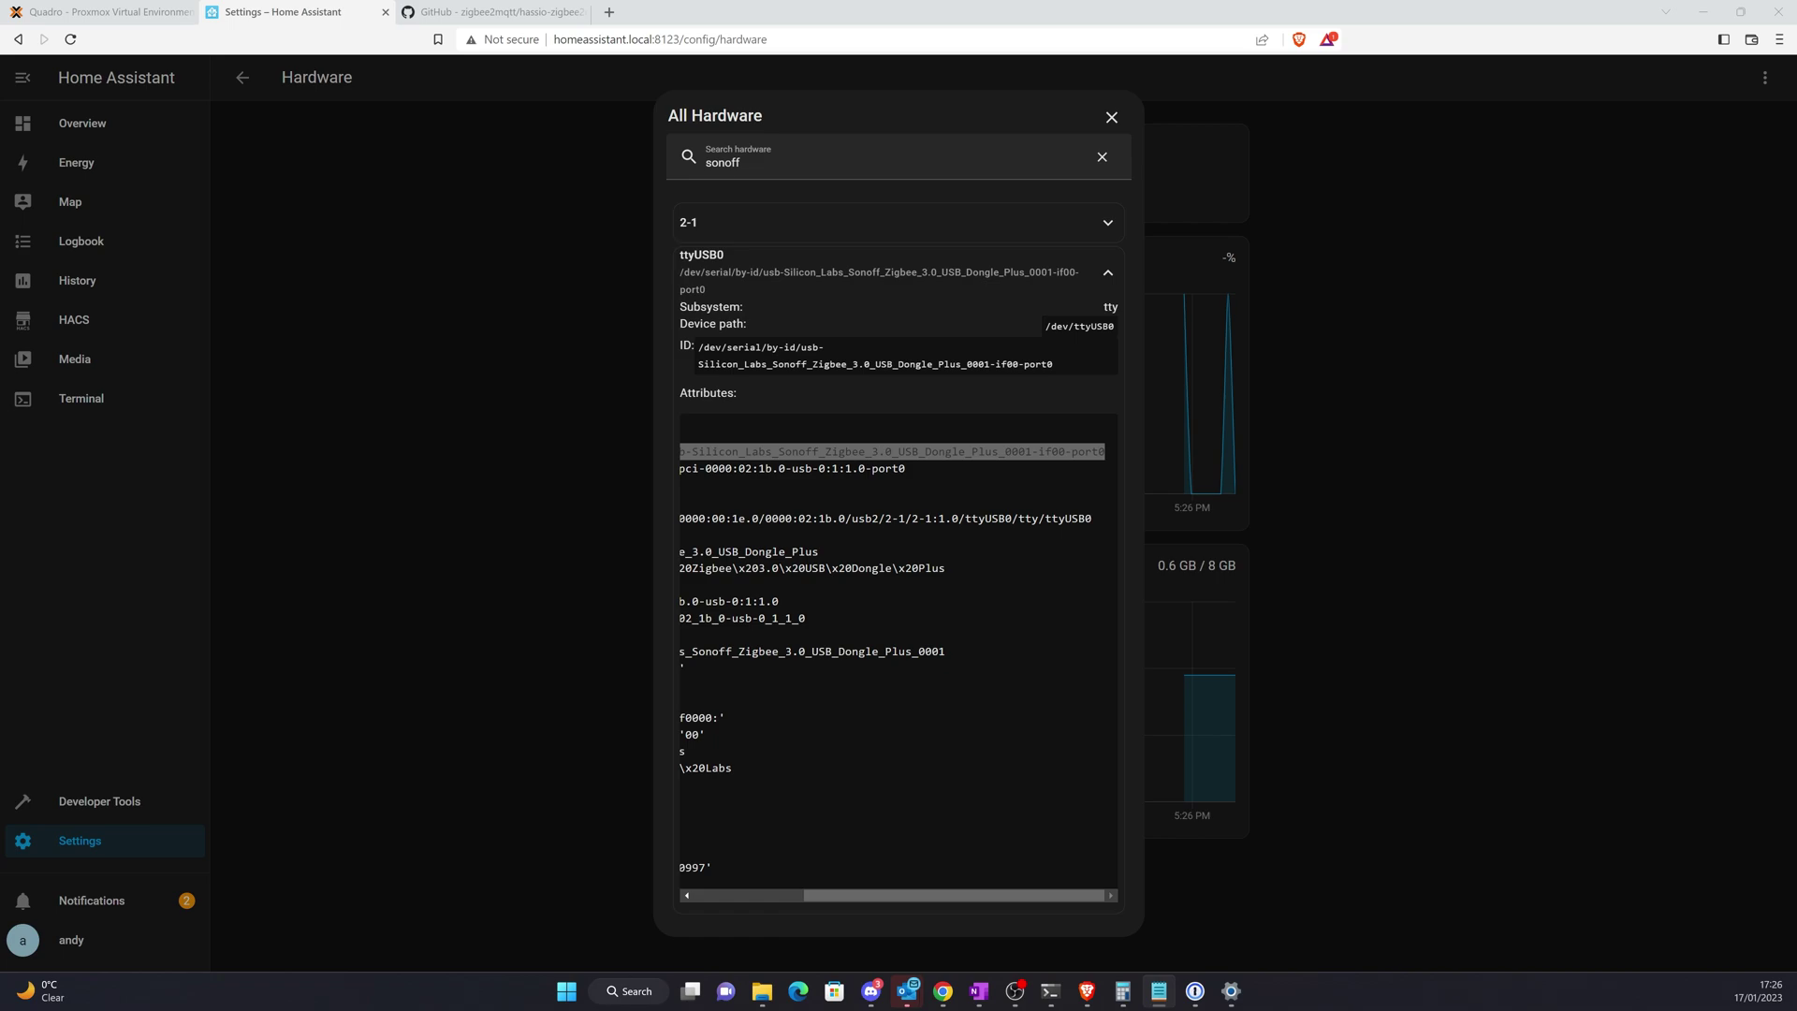
left_click(1600, 300)
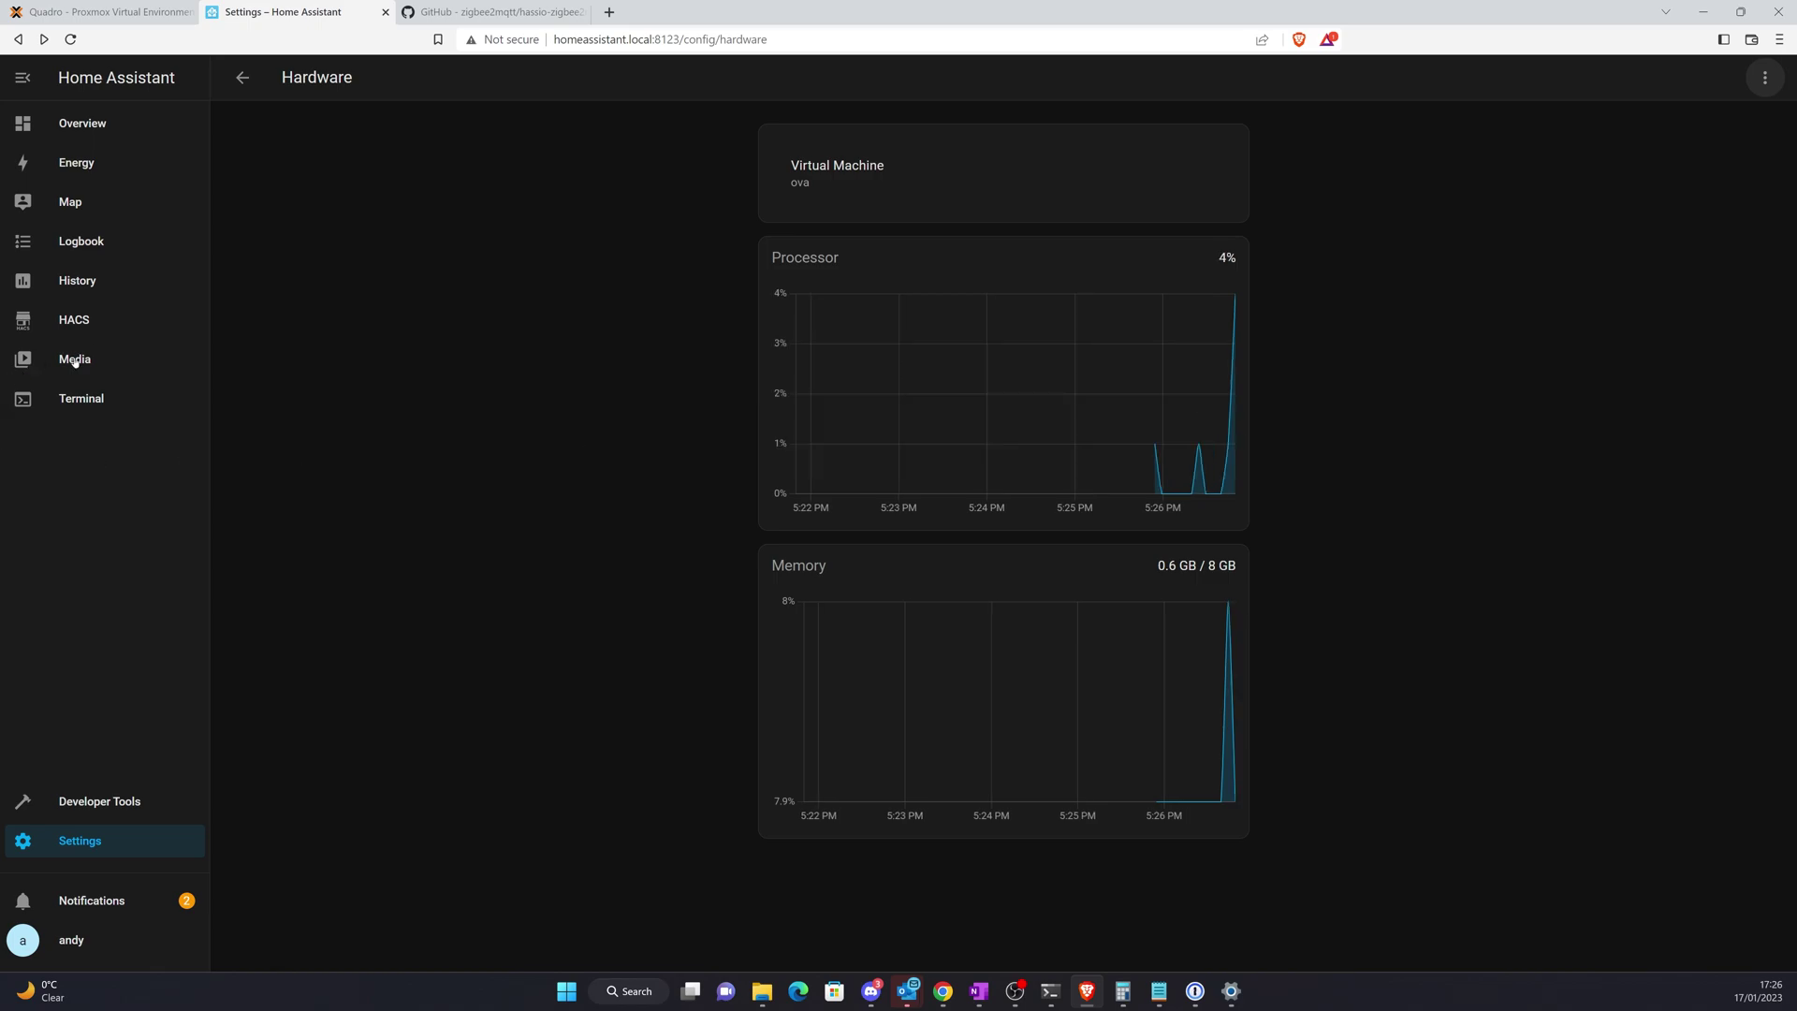
Open the Zigbee2MQTT add-on's Configuration tab and click into the empty mqtt options
left_click(867, 384)
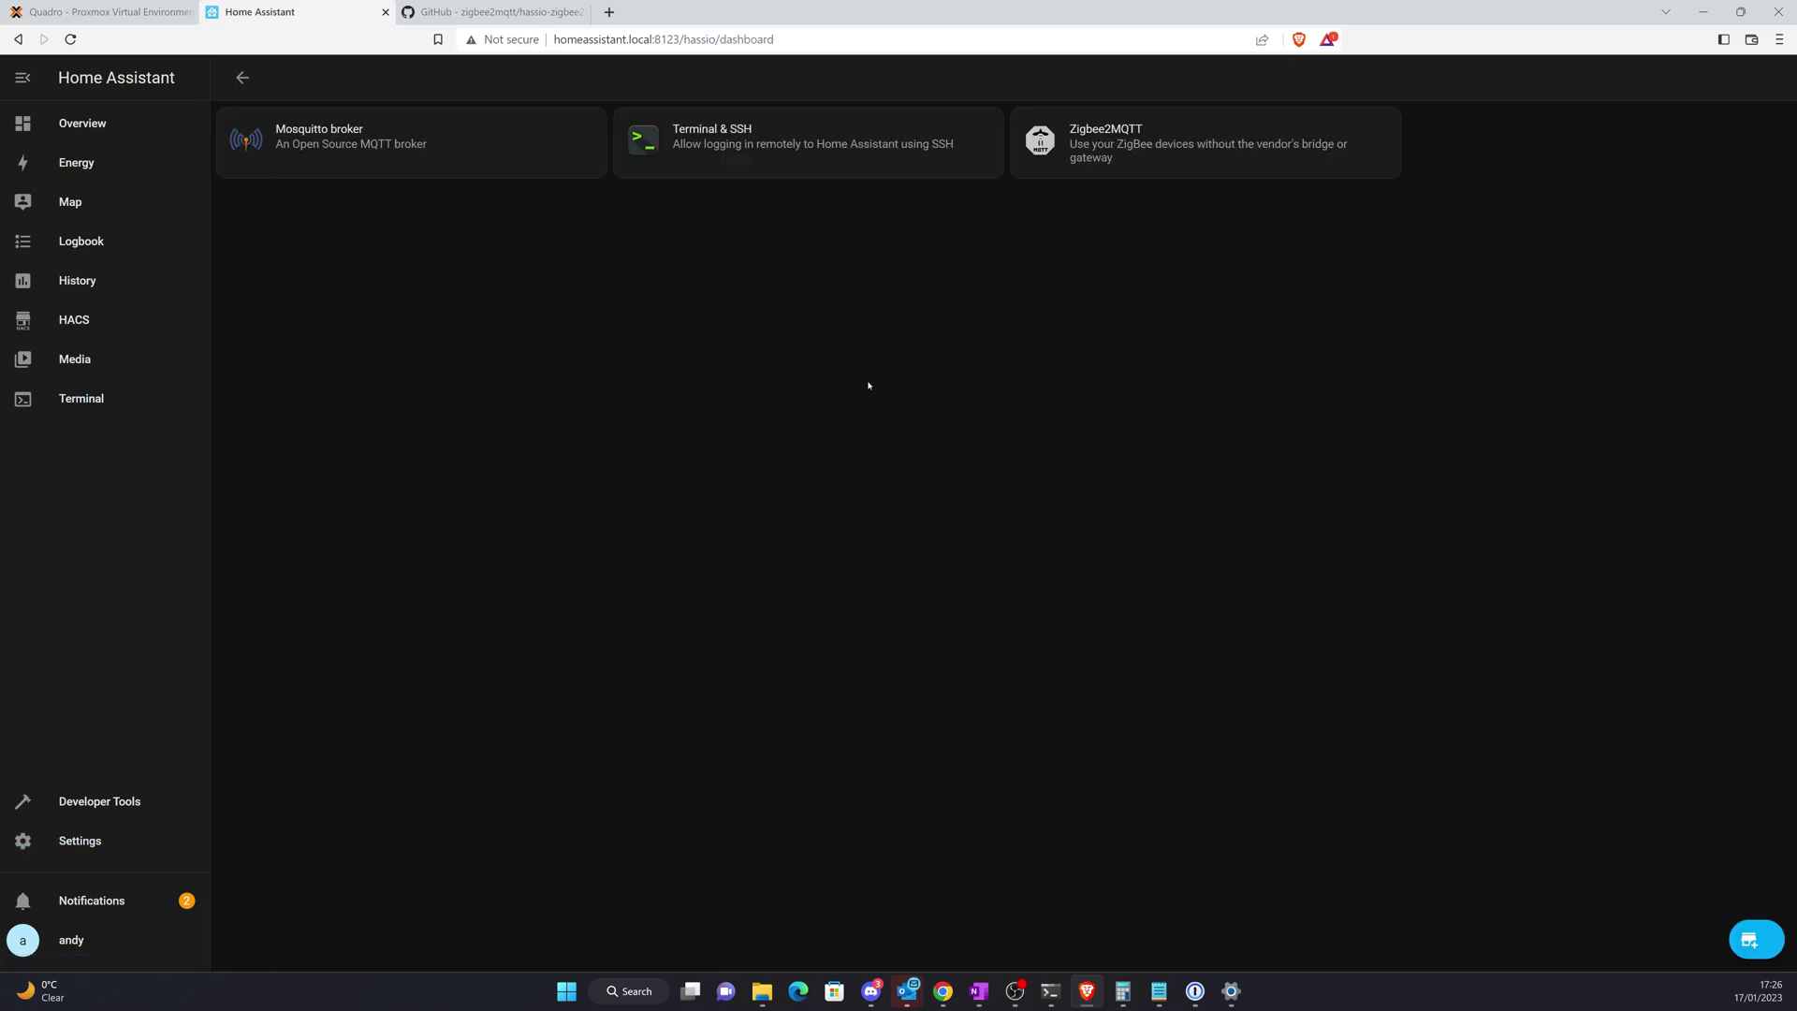
left_click(1092, 174)
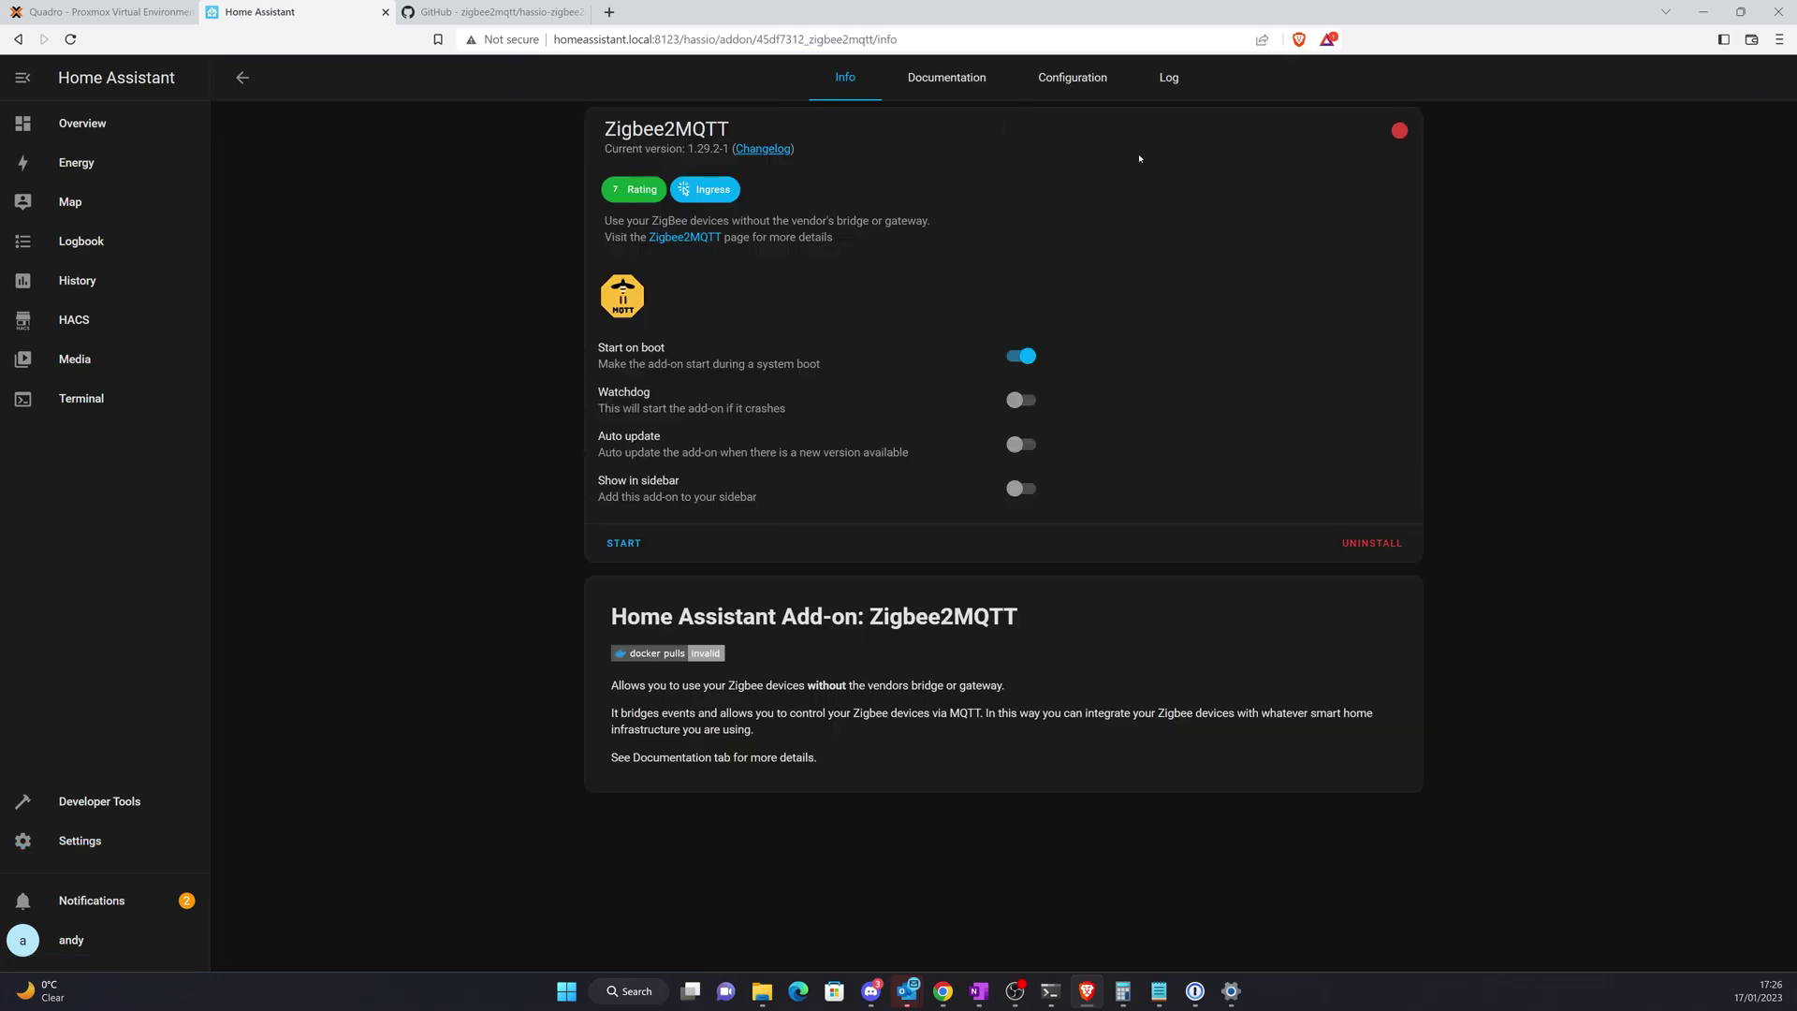
left_click(1080, 84)
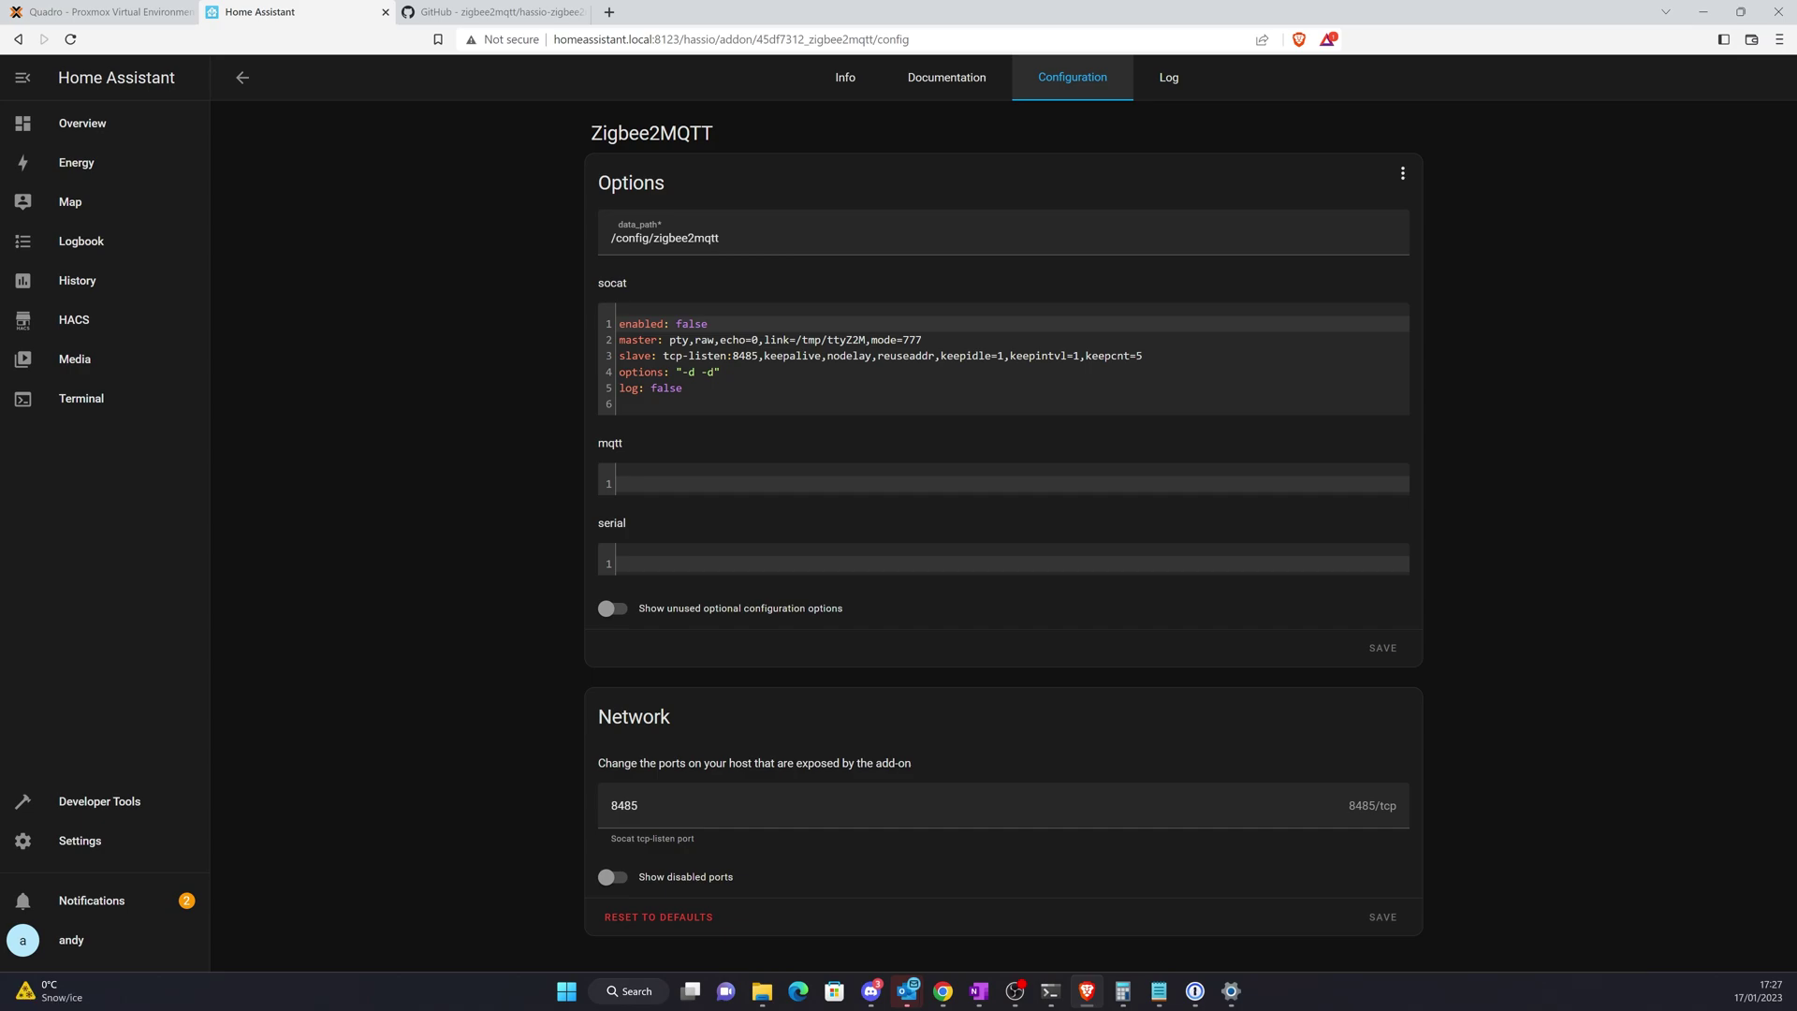
left_click(80, 841)
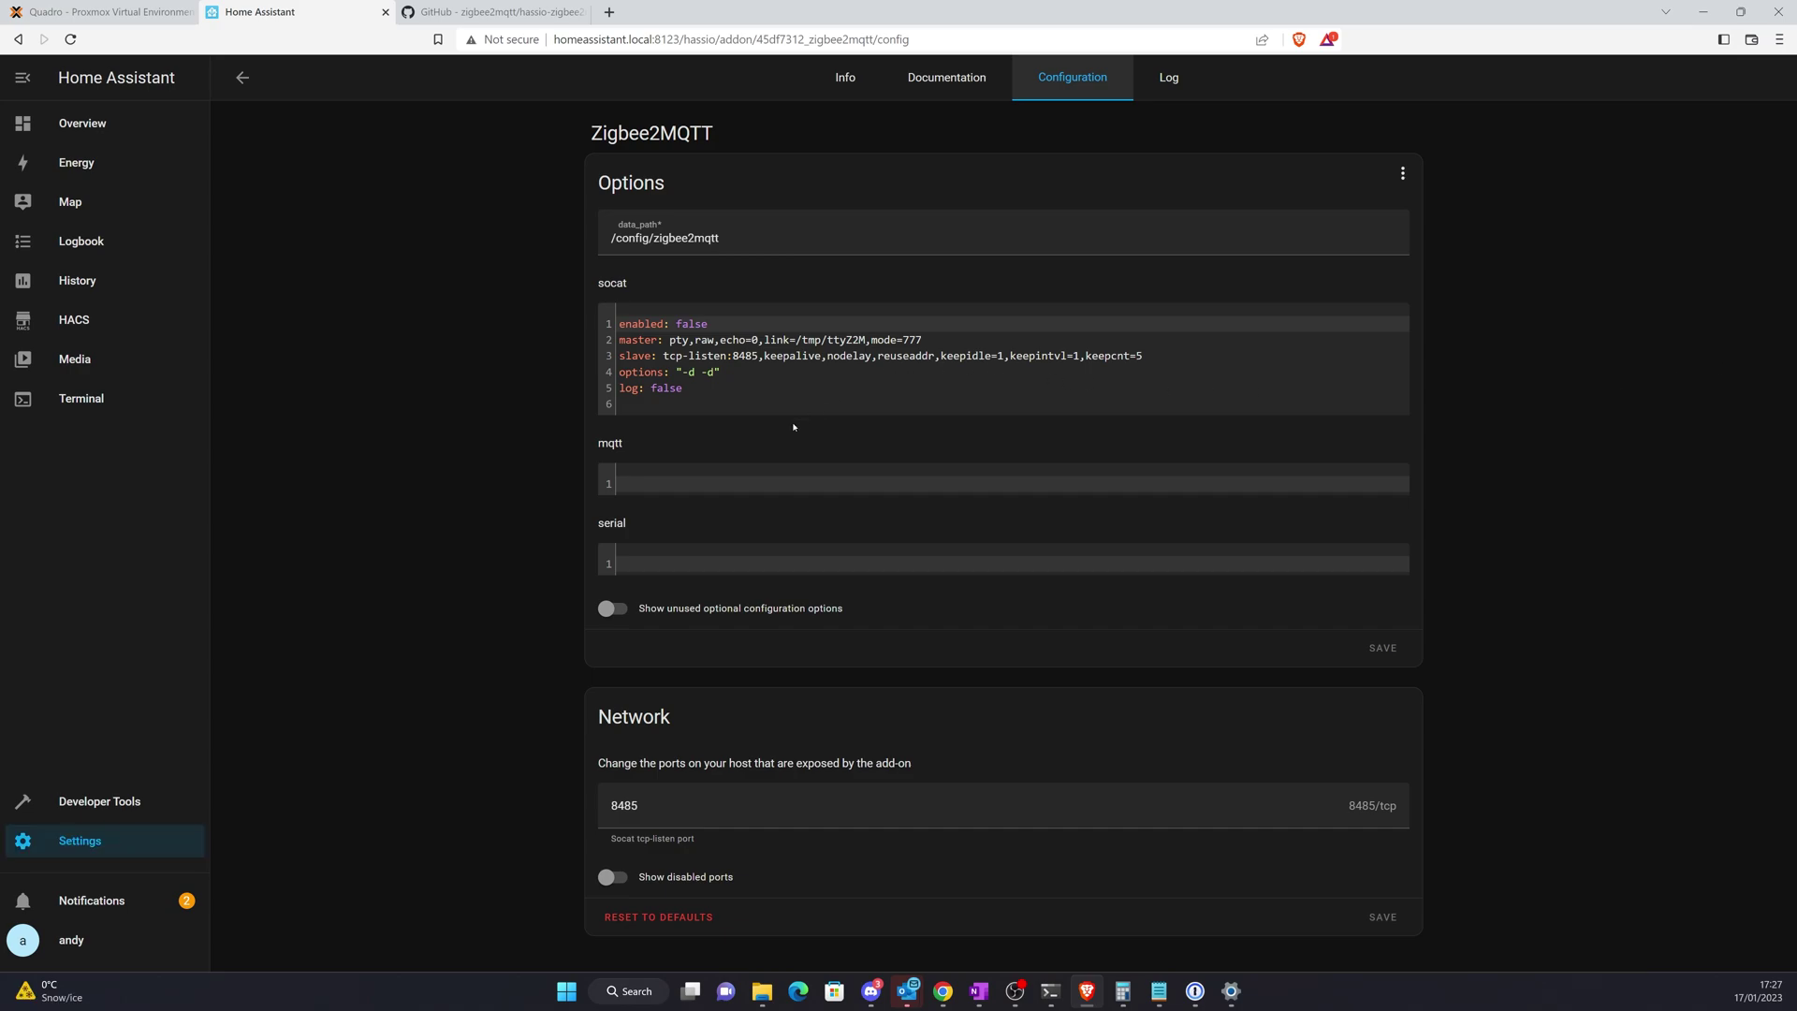
left_click(654, 487)
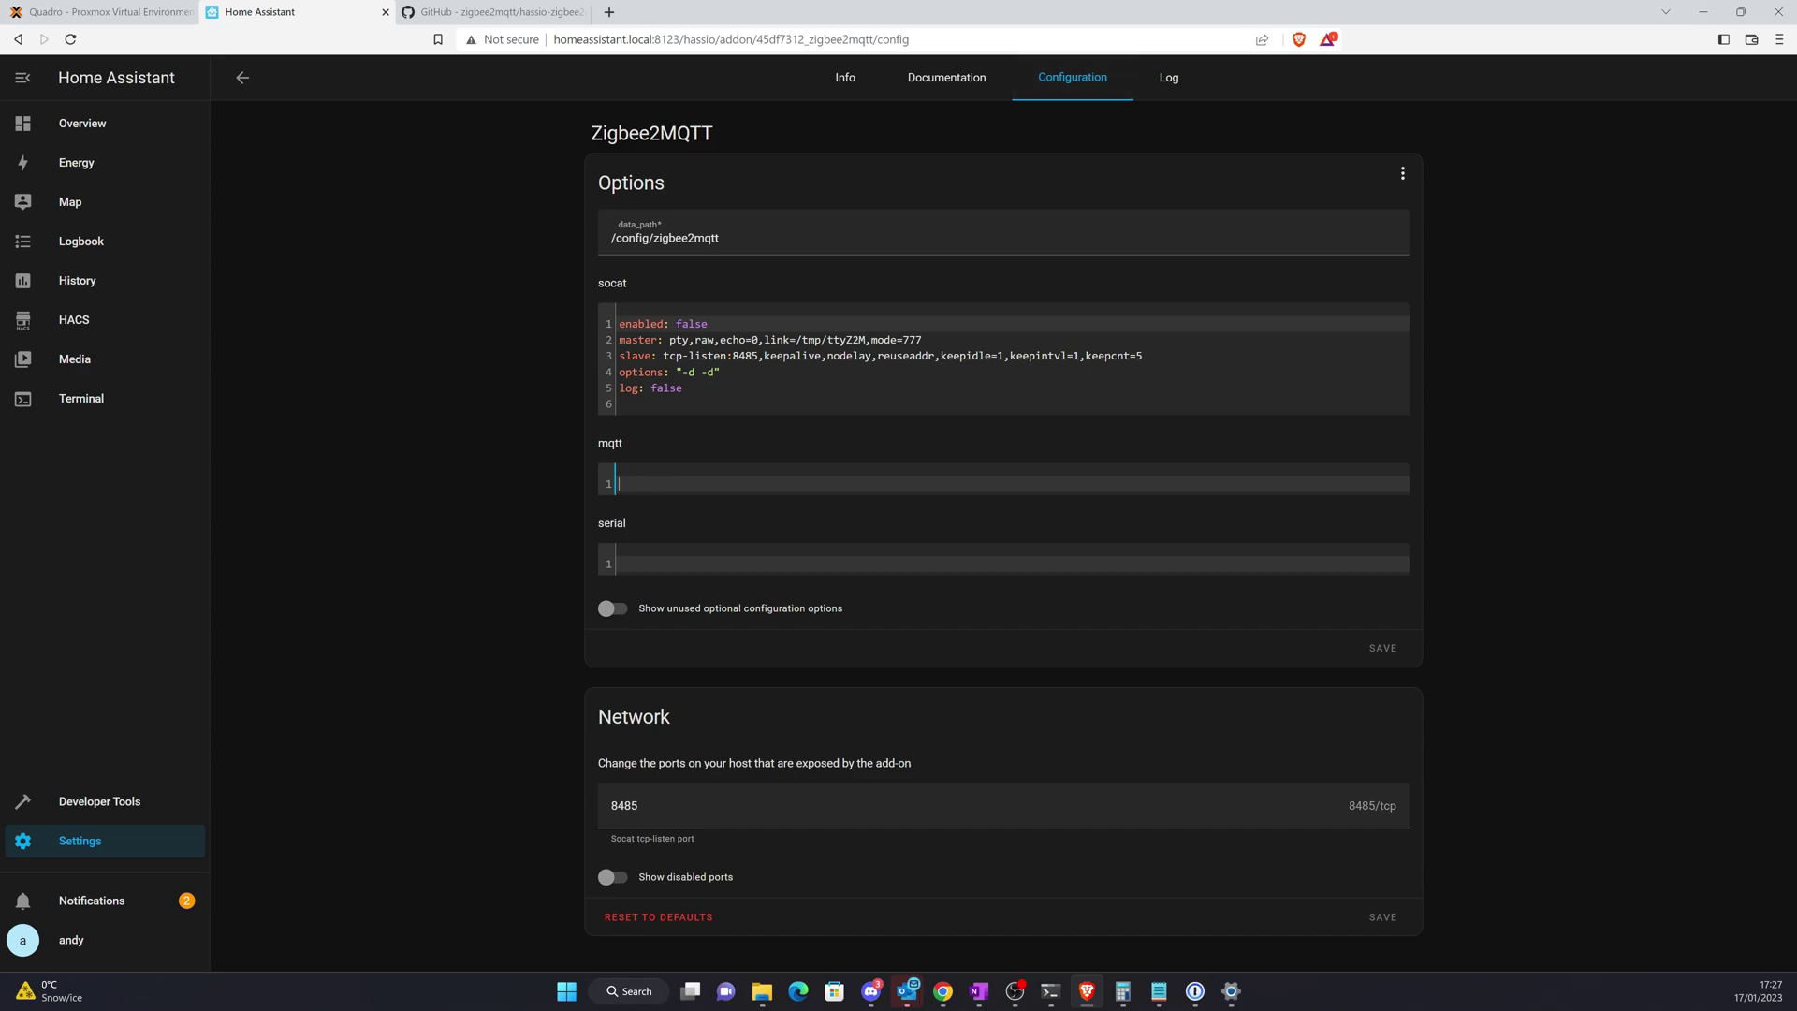
Add the server line mqtt://core-mosquitto:1883 to the Zigbee2MQTT mqtt options
key("alt+Tab")
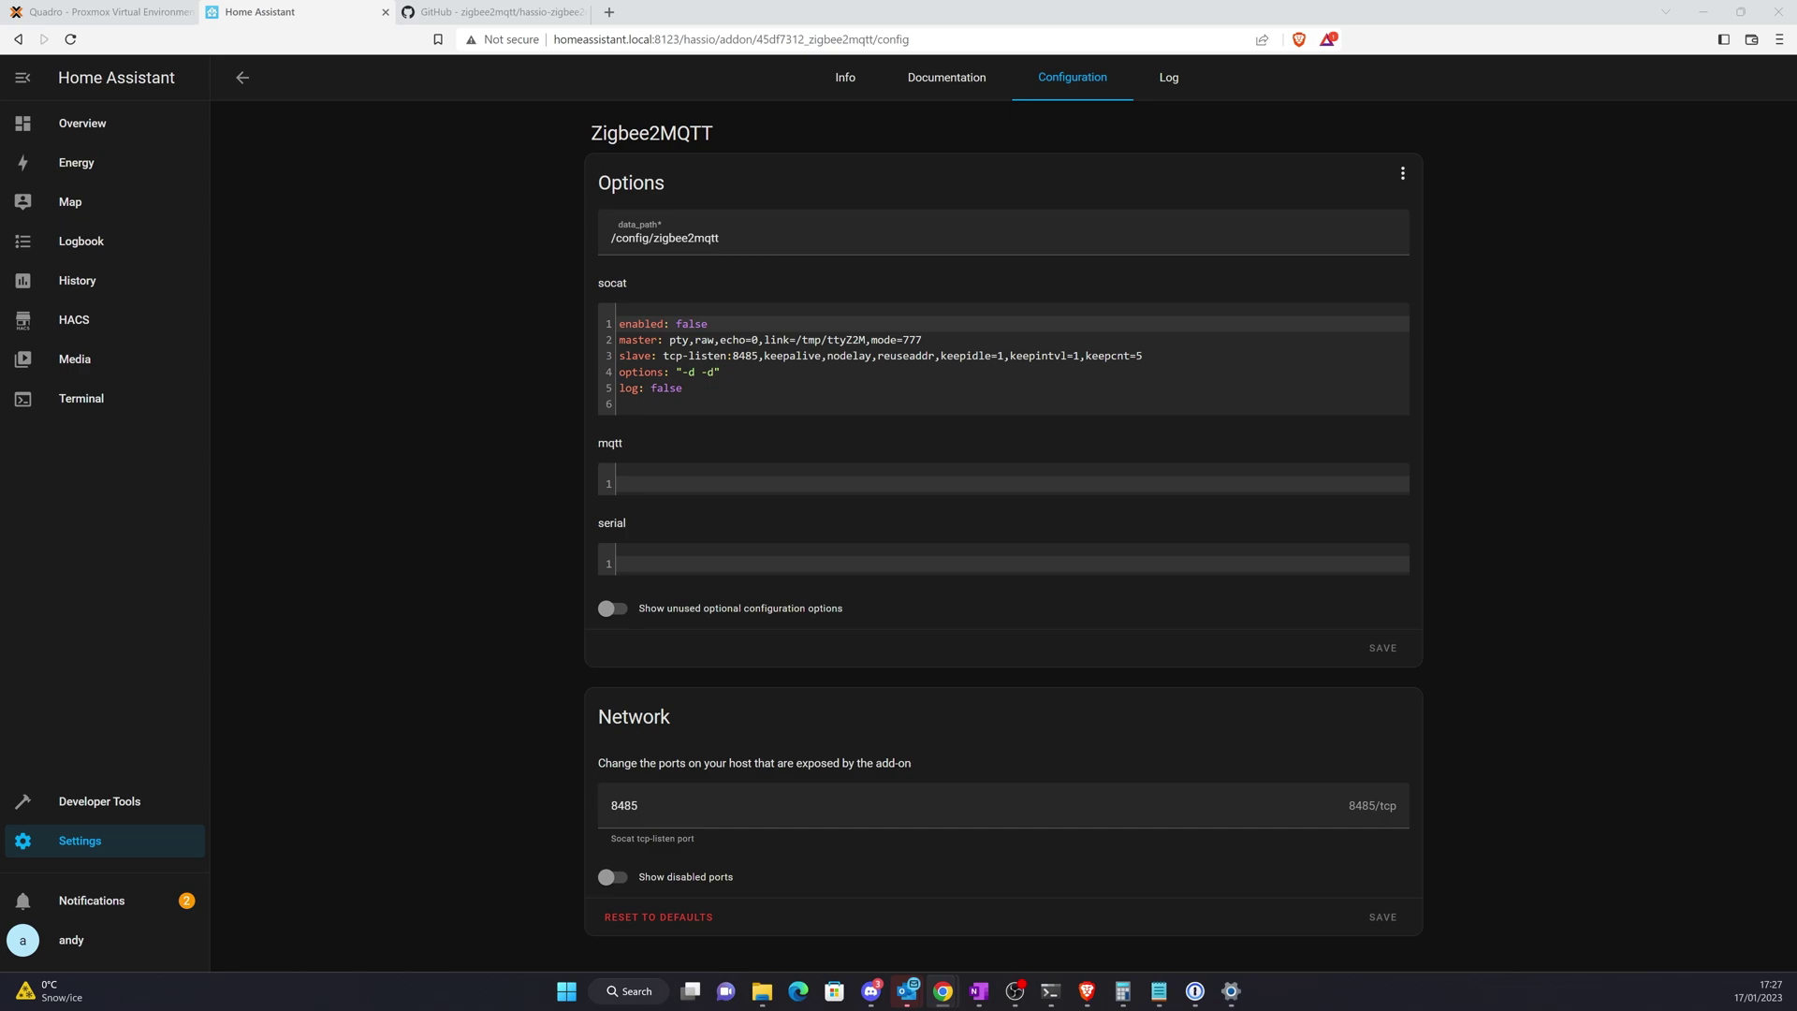
right_click(627, 487)
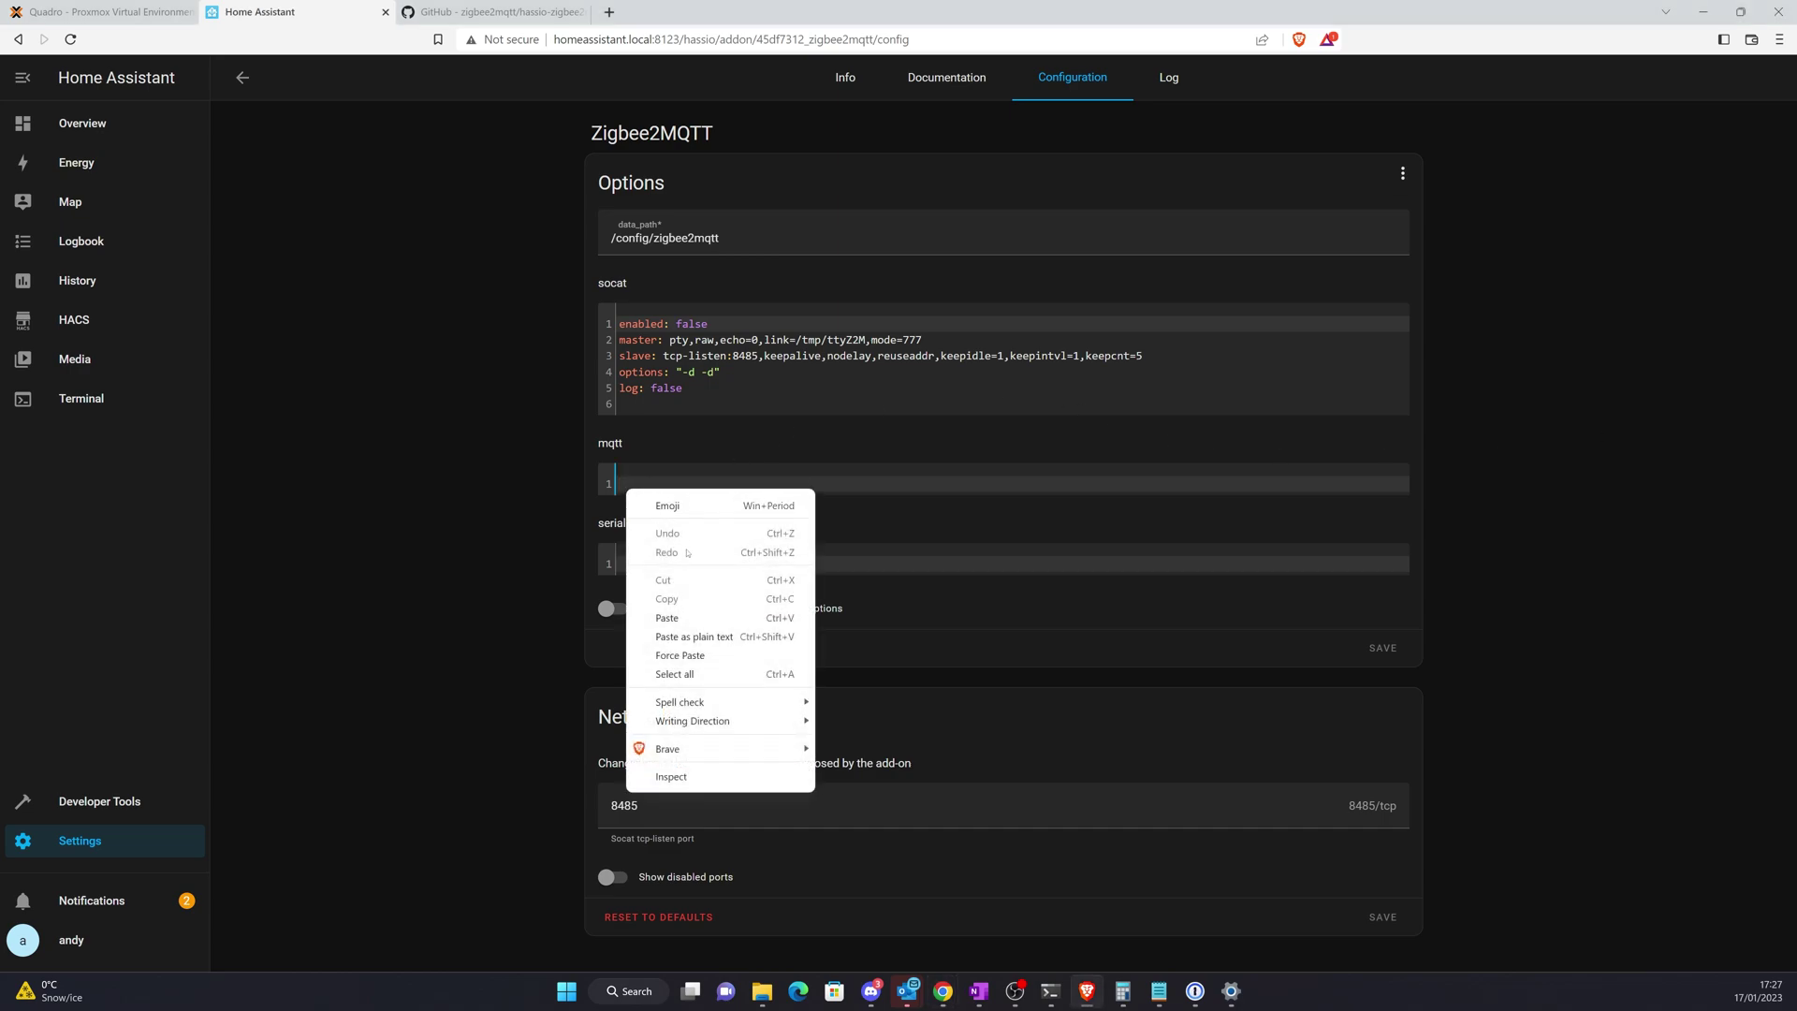
left_click(697, 615)
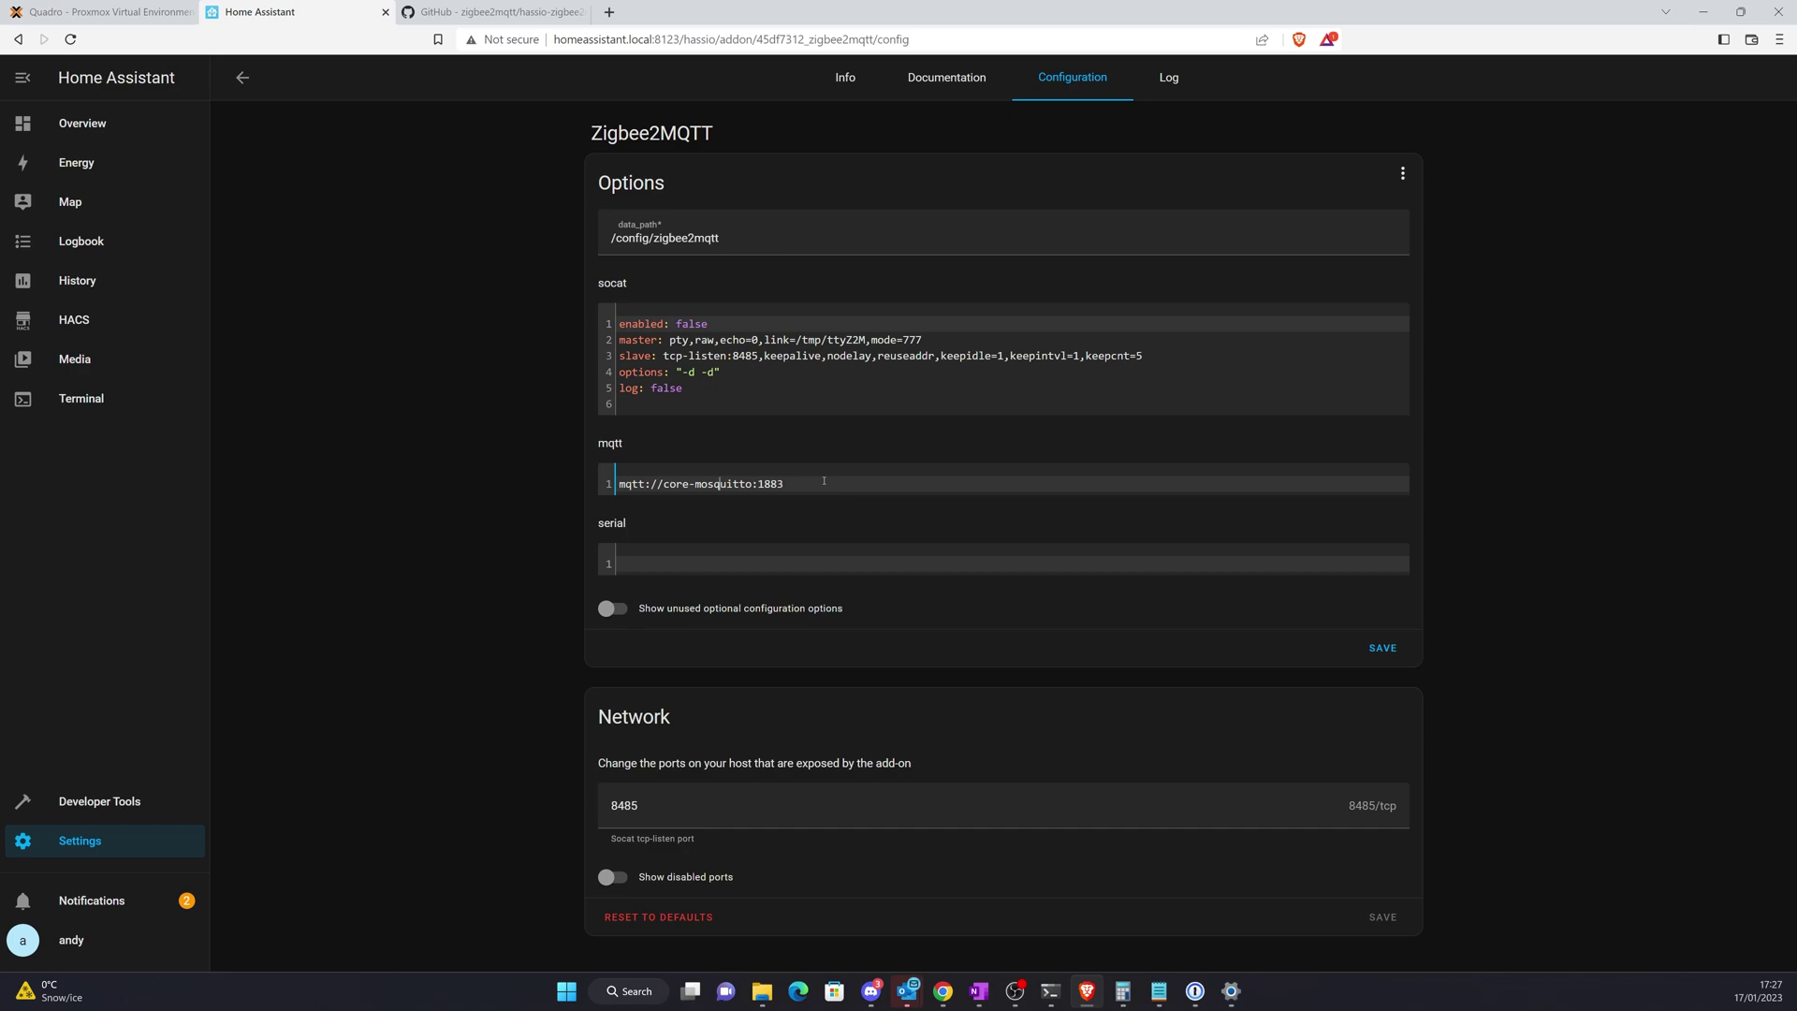
type("server:")
Add user mqtt-user and a password line with the MQTT password pasted from 1Password
key("Return")
type("user:")
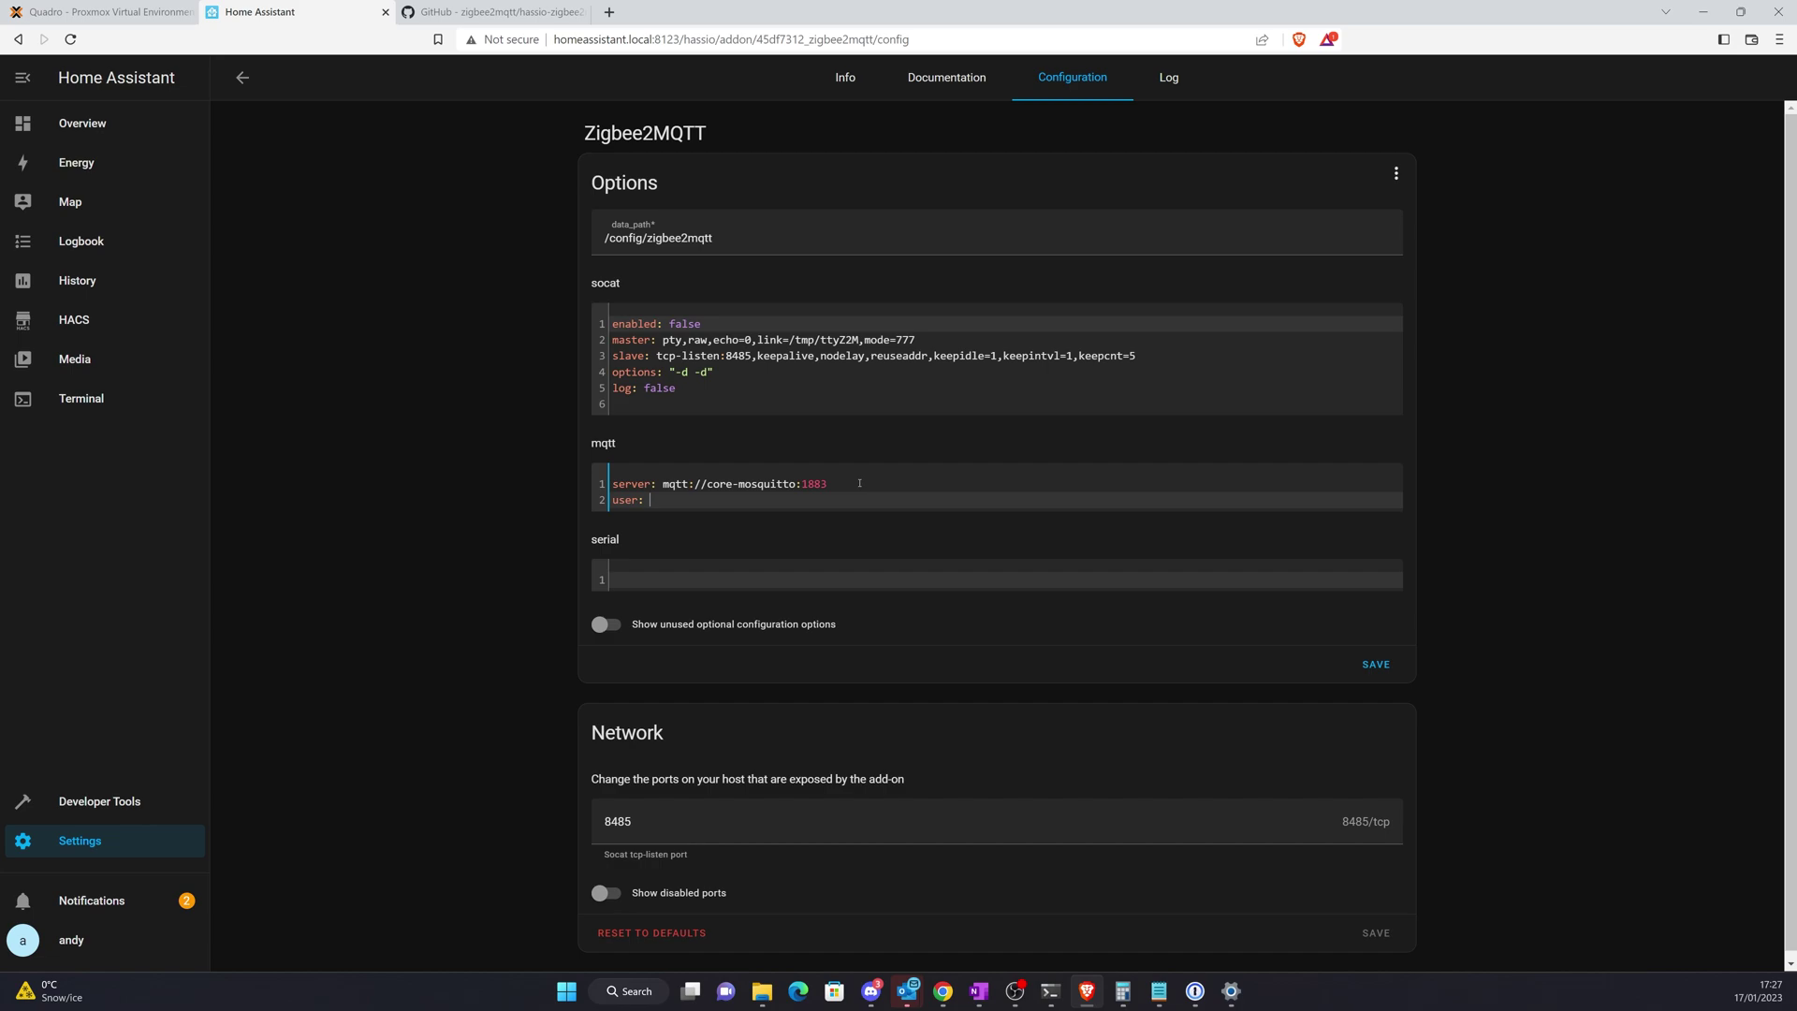
type(" mqtt-user")
key("Return")
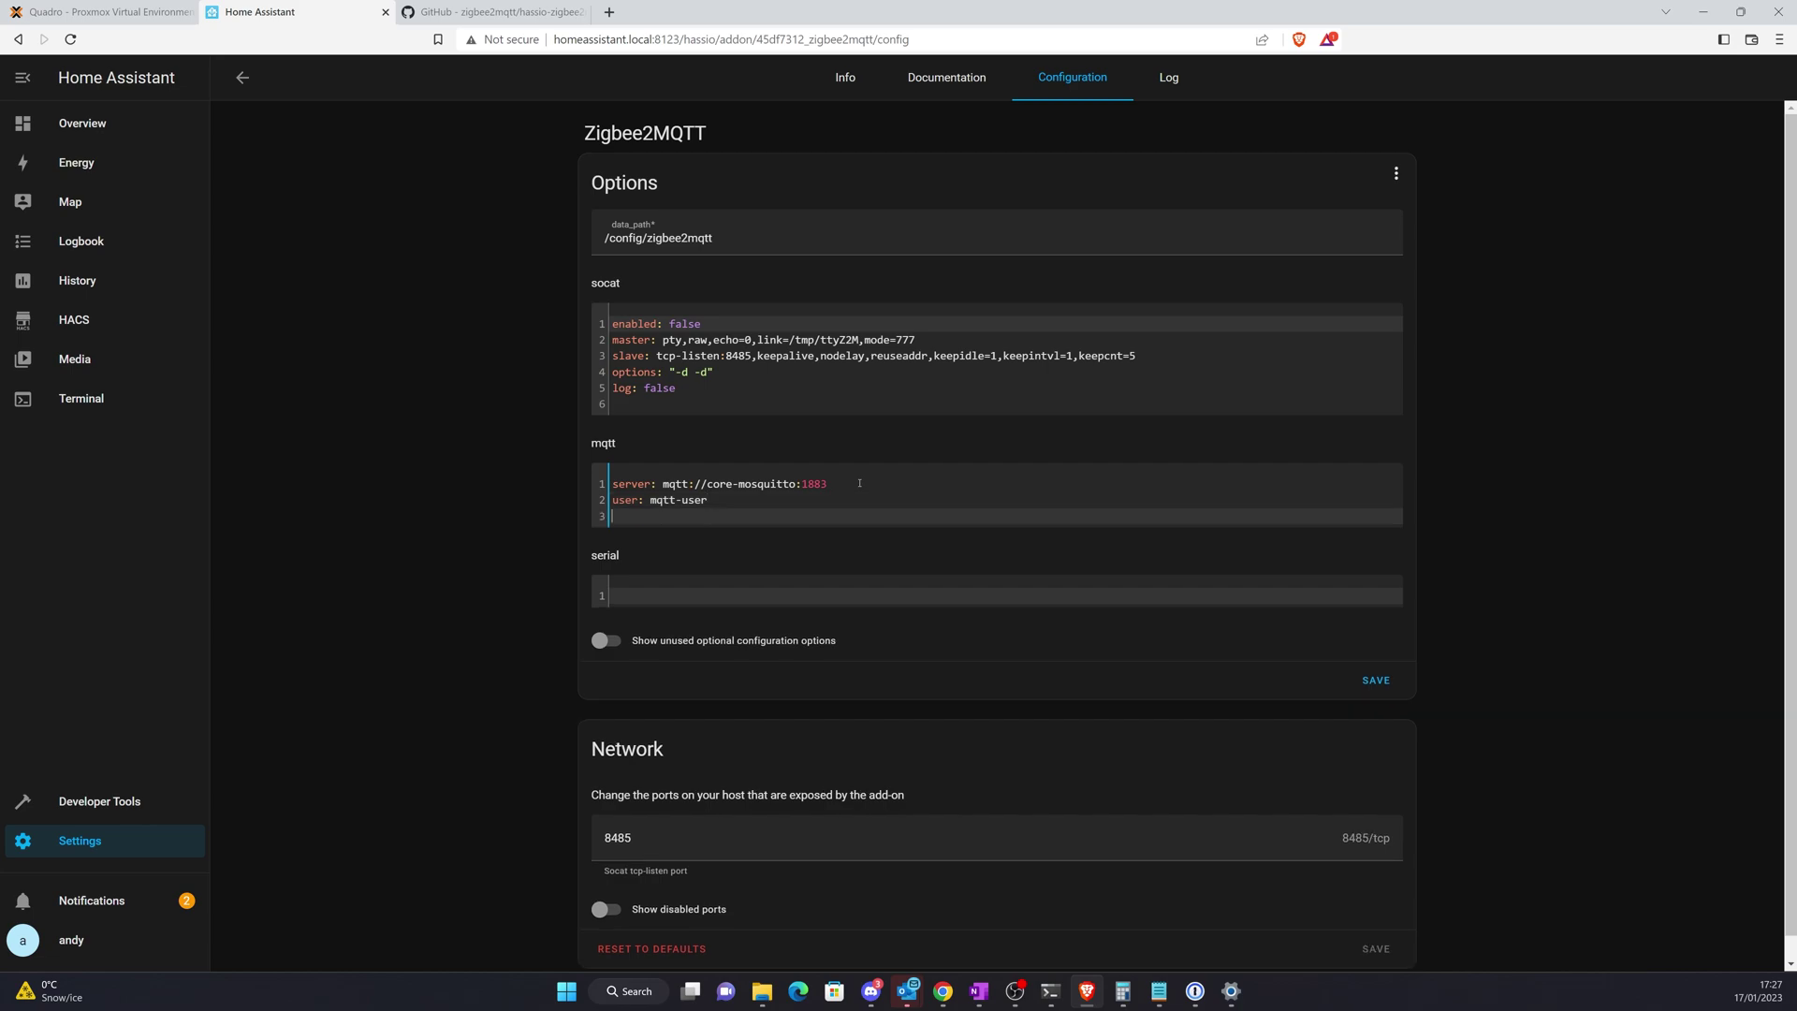
type("password:")
left_click(1196, 991)
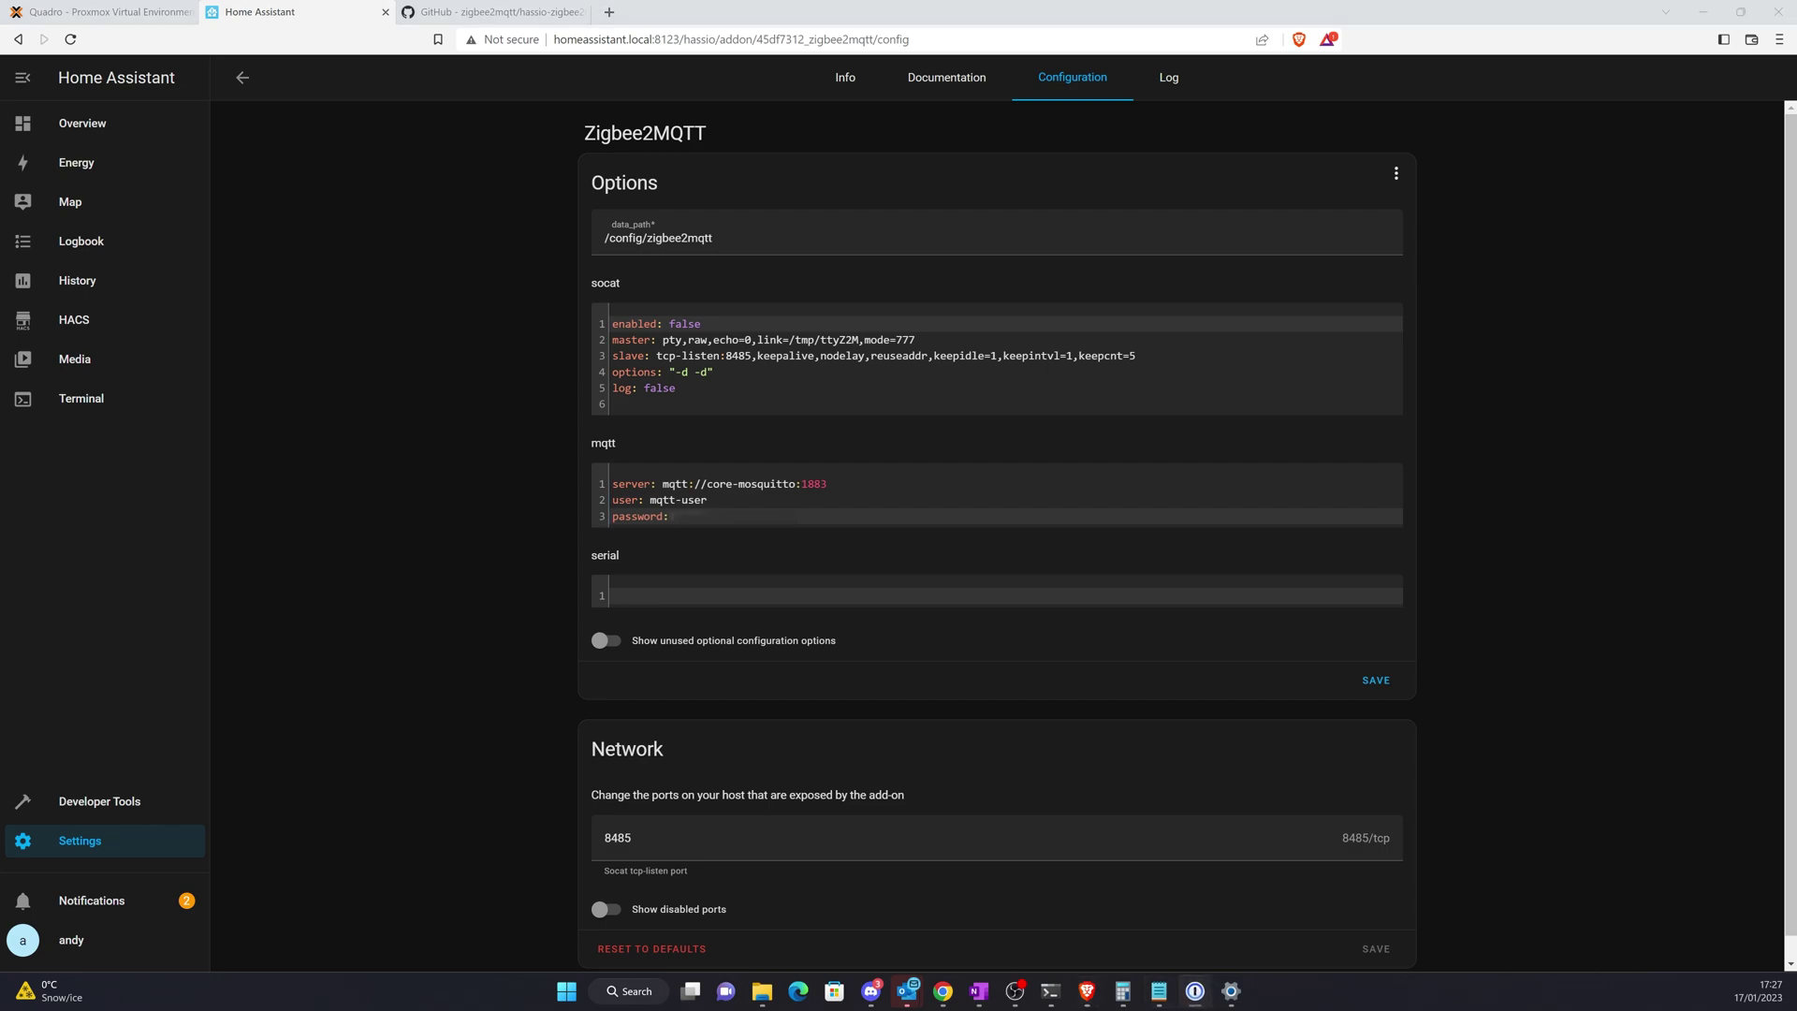
right_click(682, 520)
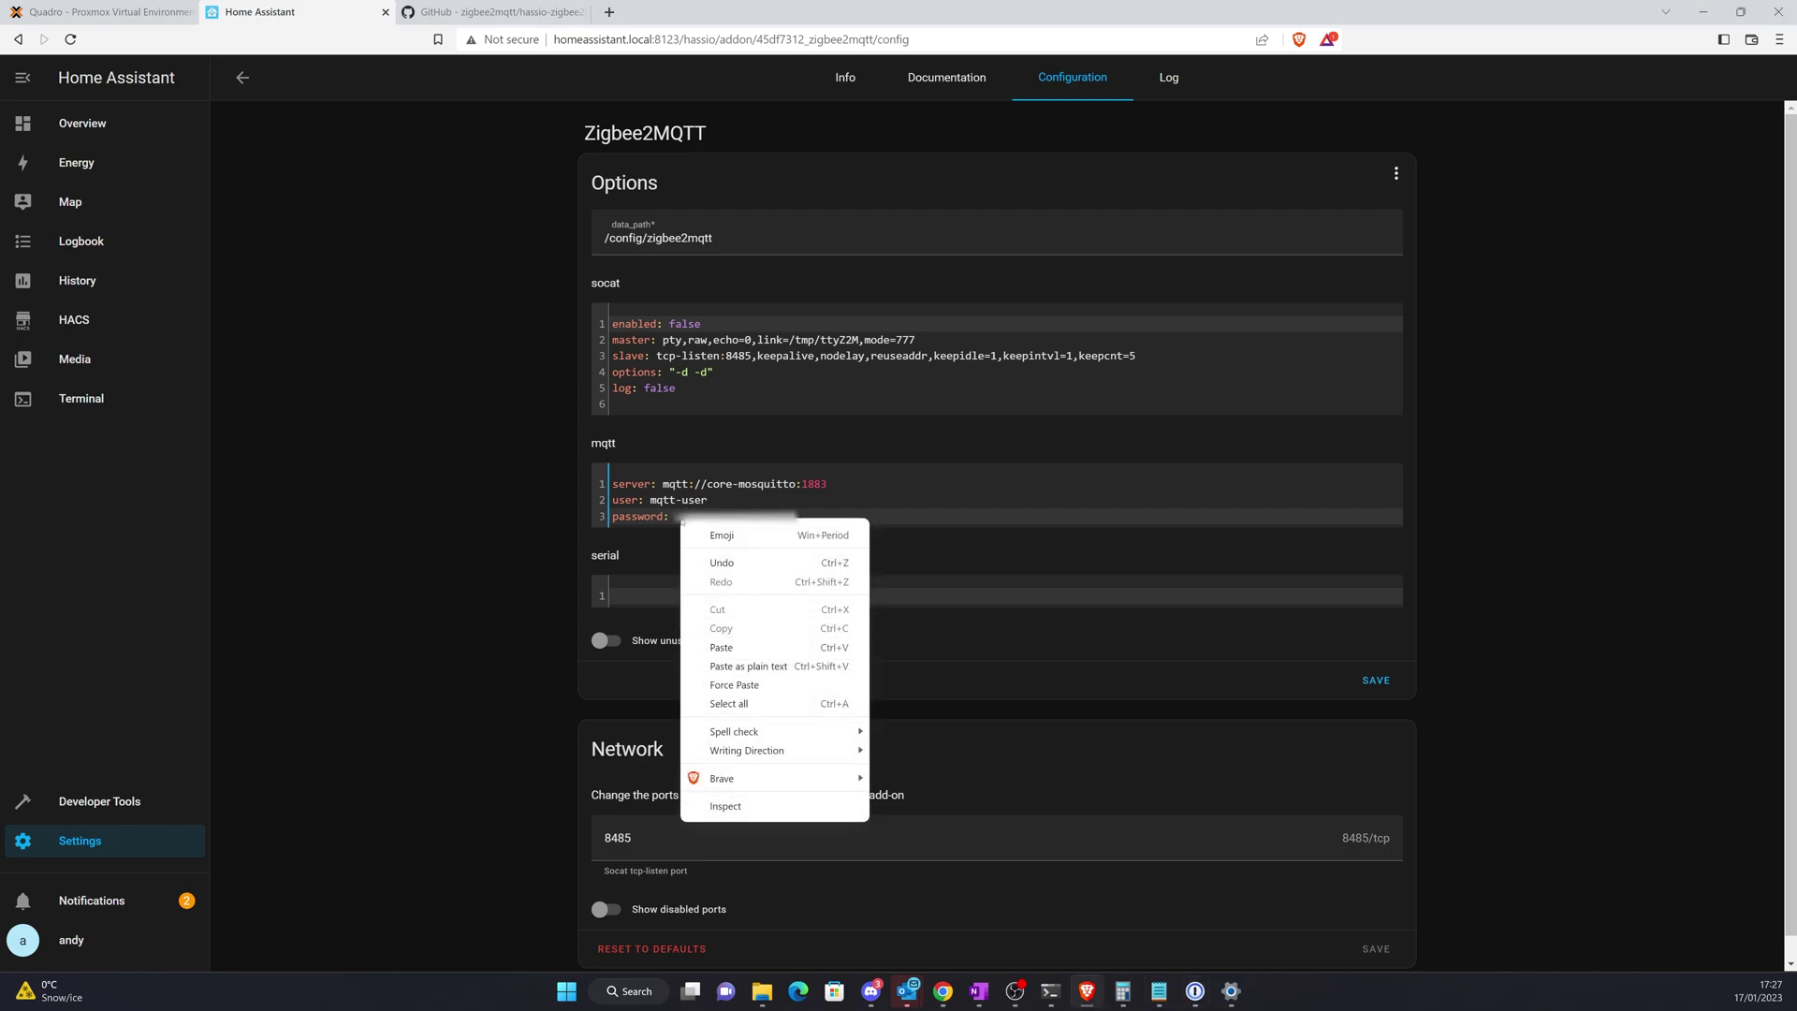
left_click(684, 516)
right_click(683, 517)
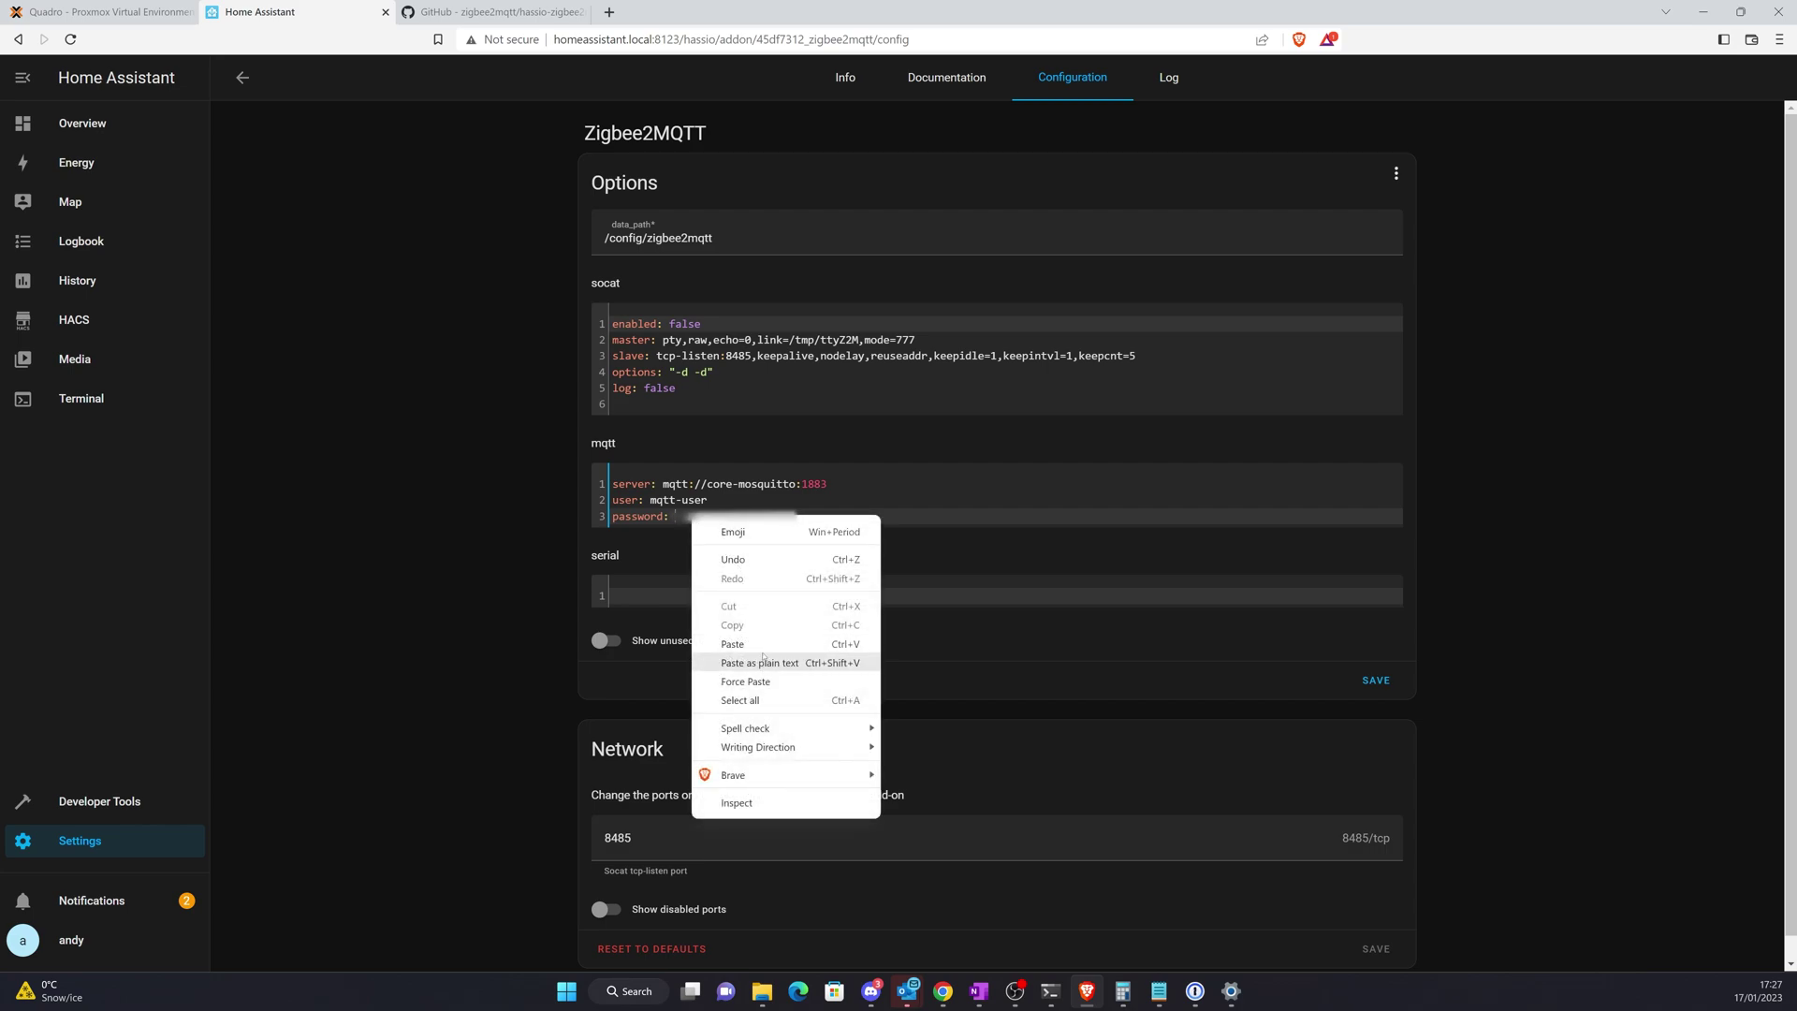
left_click(770, 647)
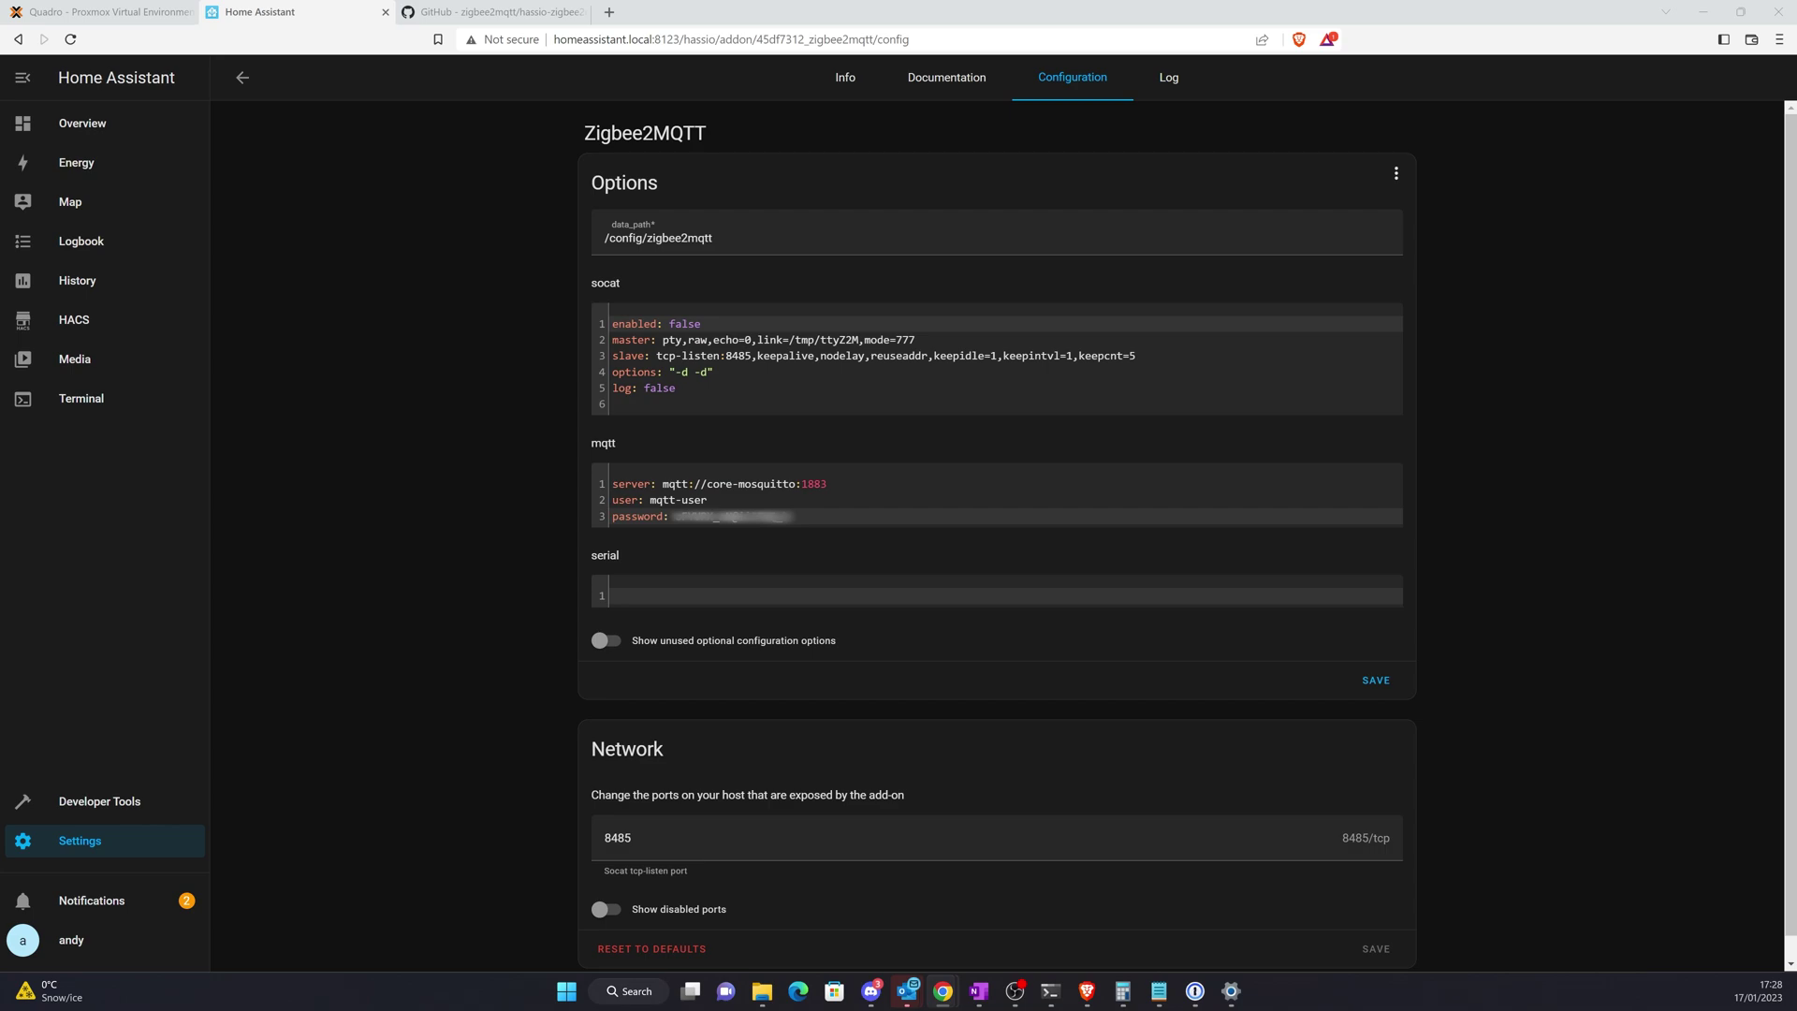
Set the serial port to the Sonoff dongle's pasted /dev/serial/by-id path
left_click(639, 588)
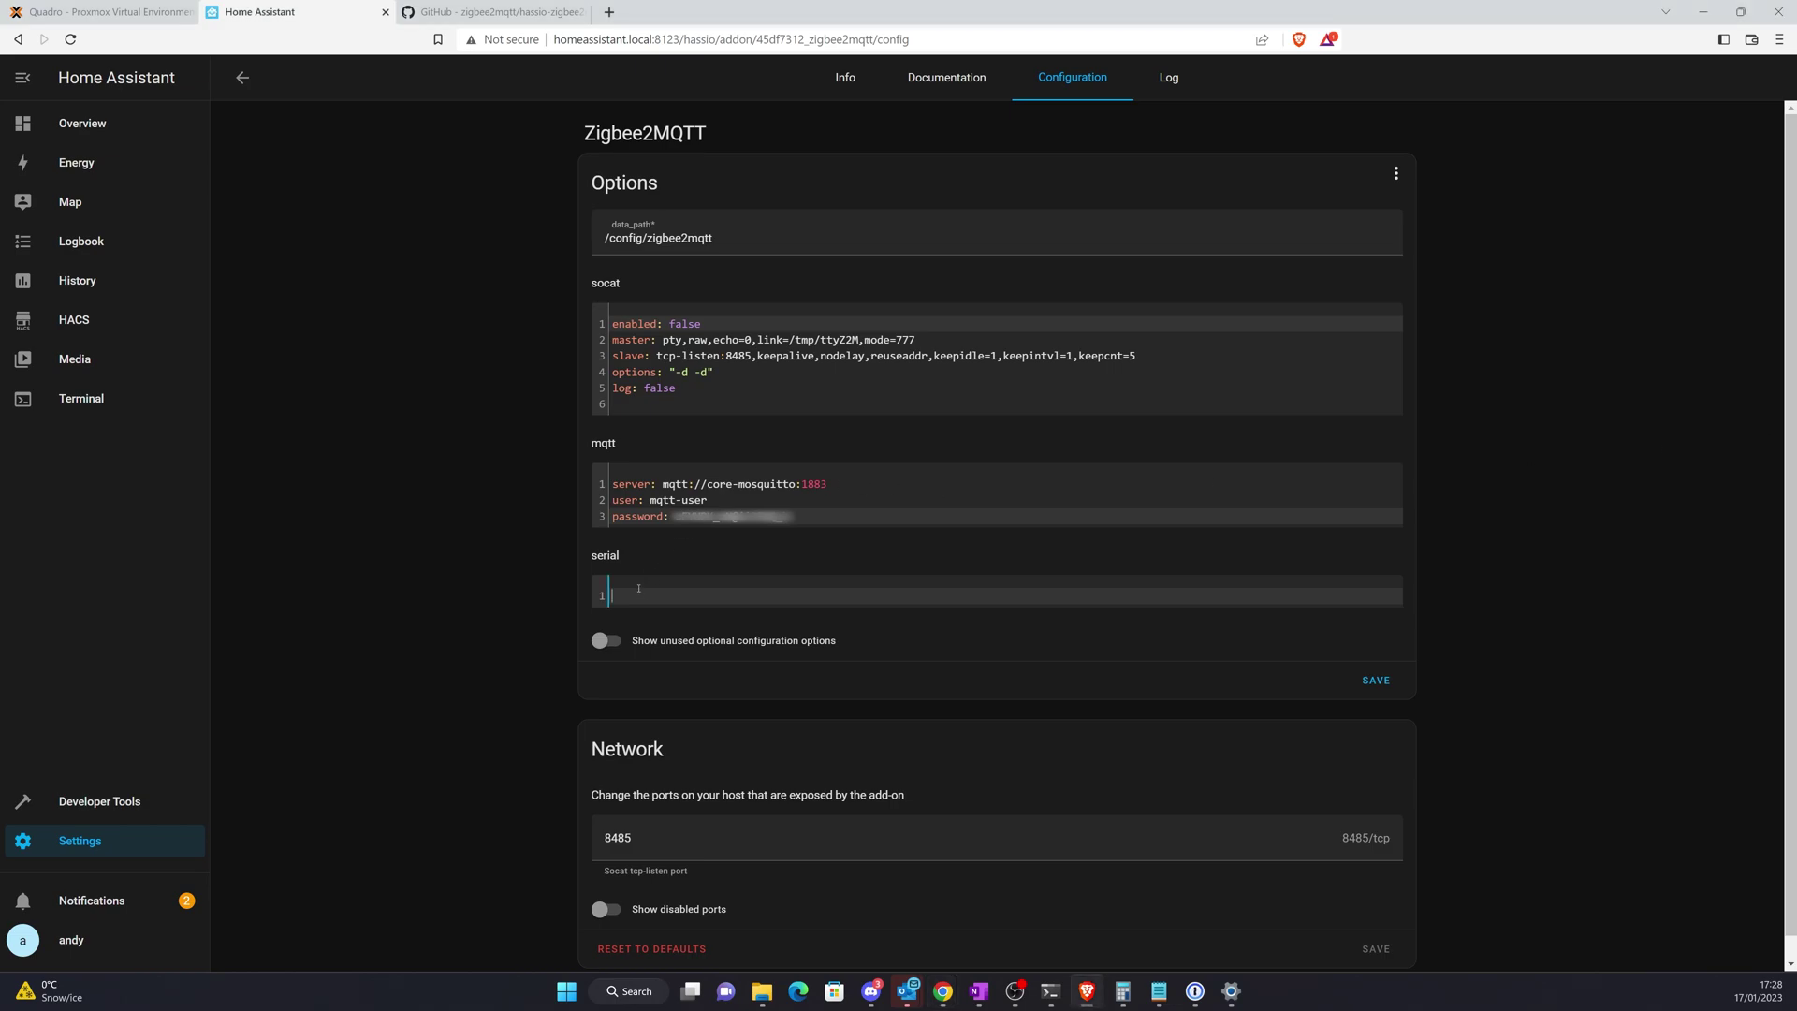
type("port:")
key("alt+Tab")
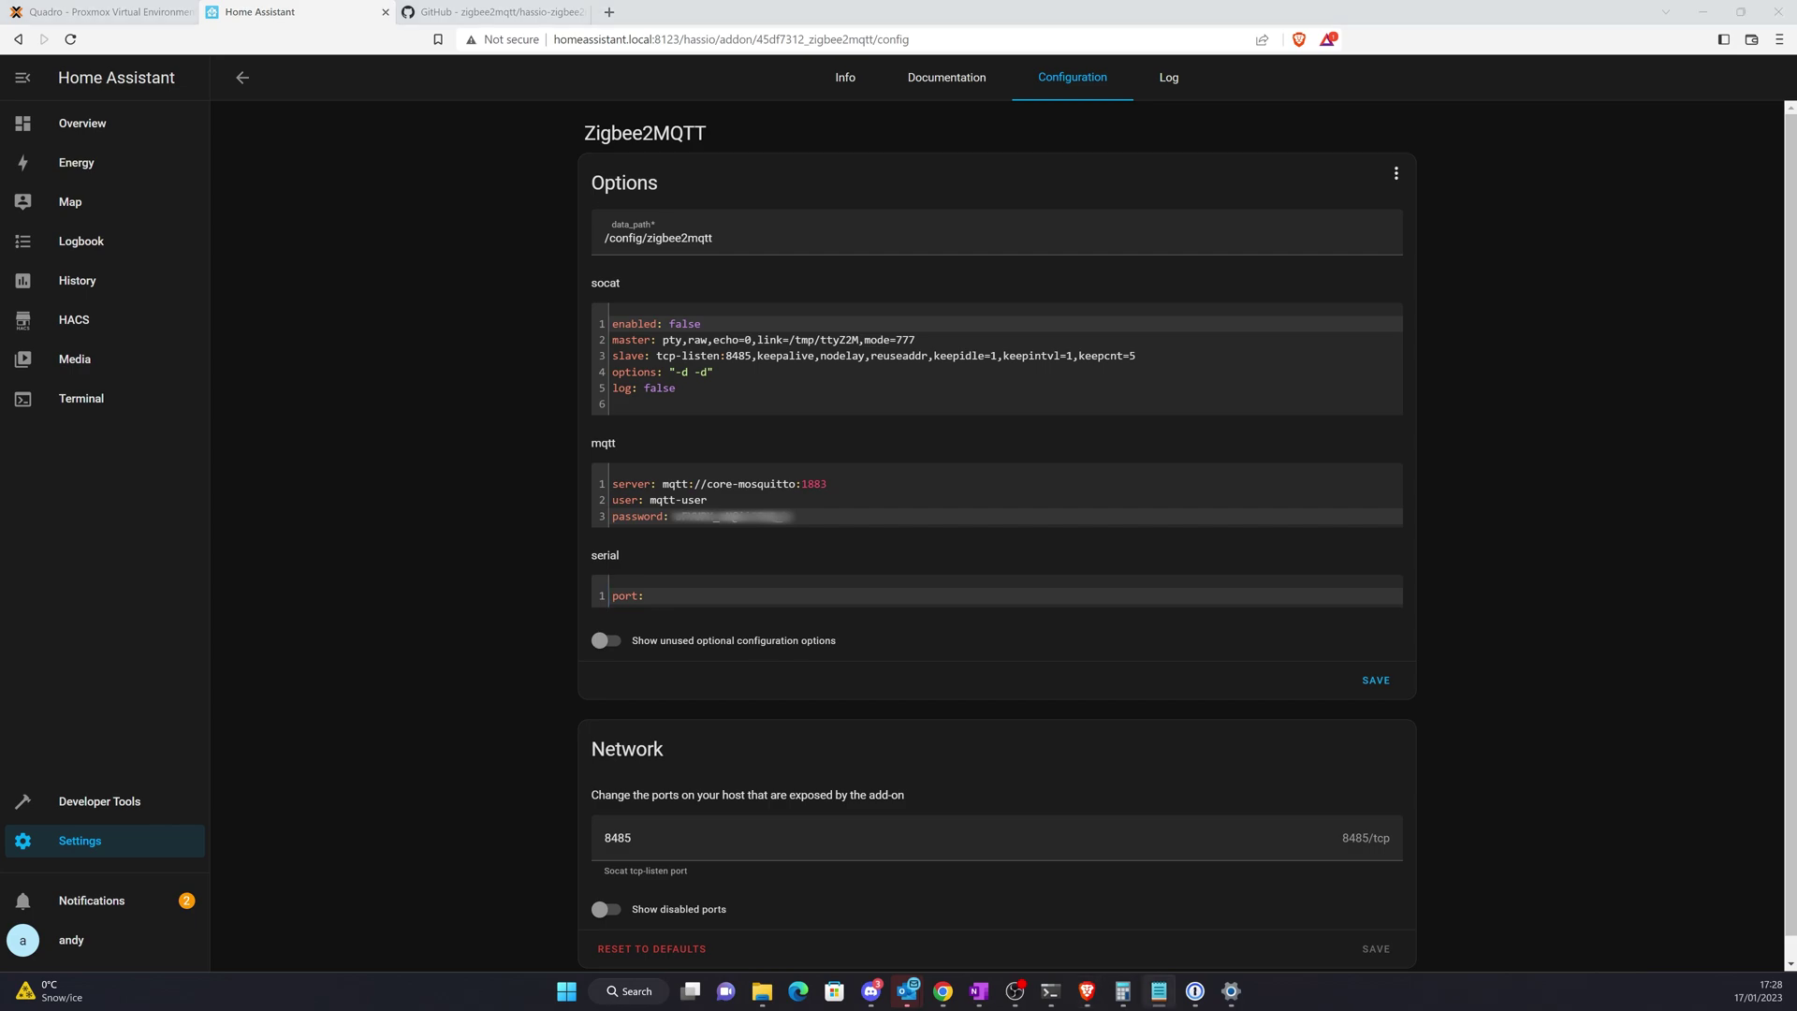
right_click(657, 583)
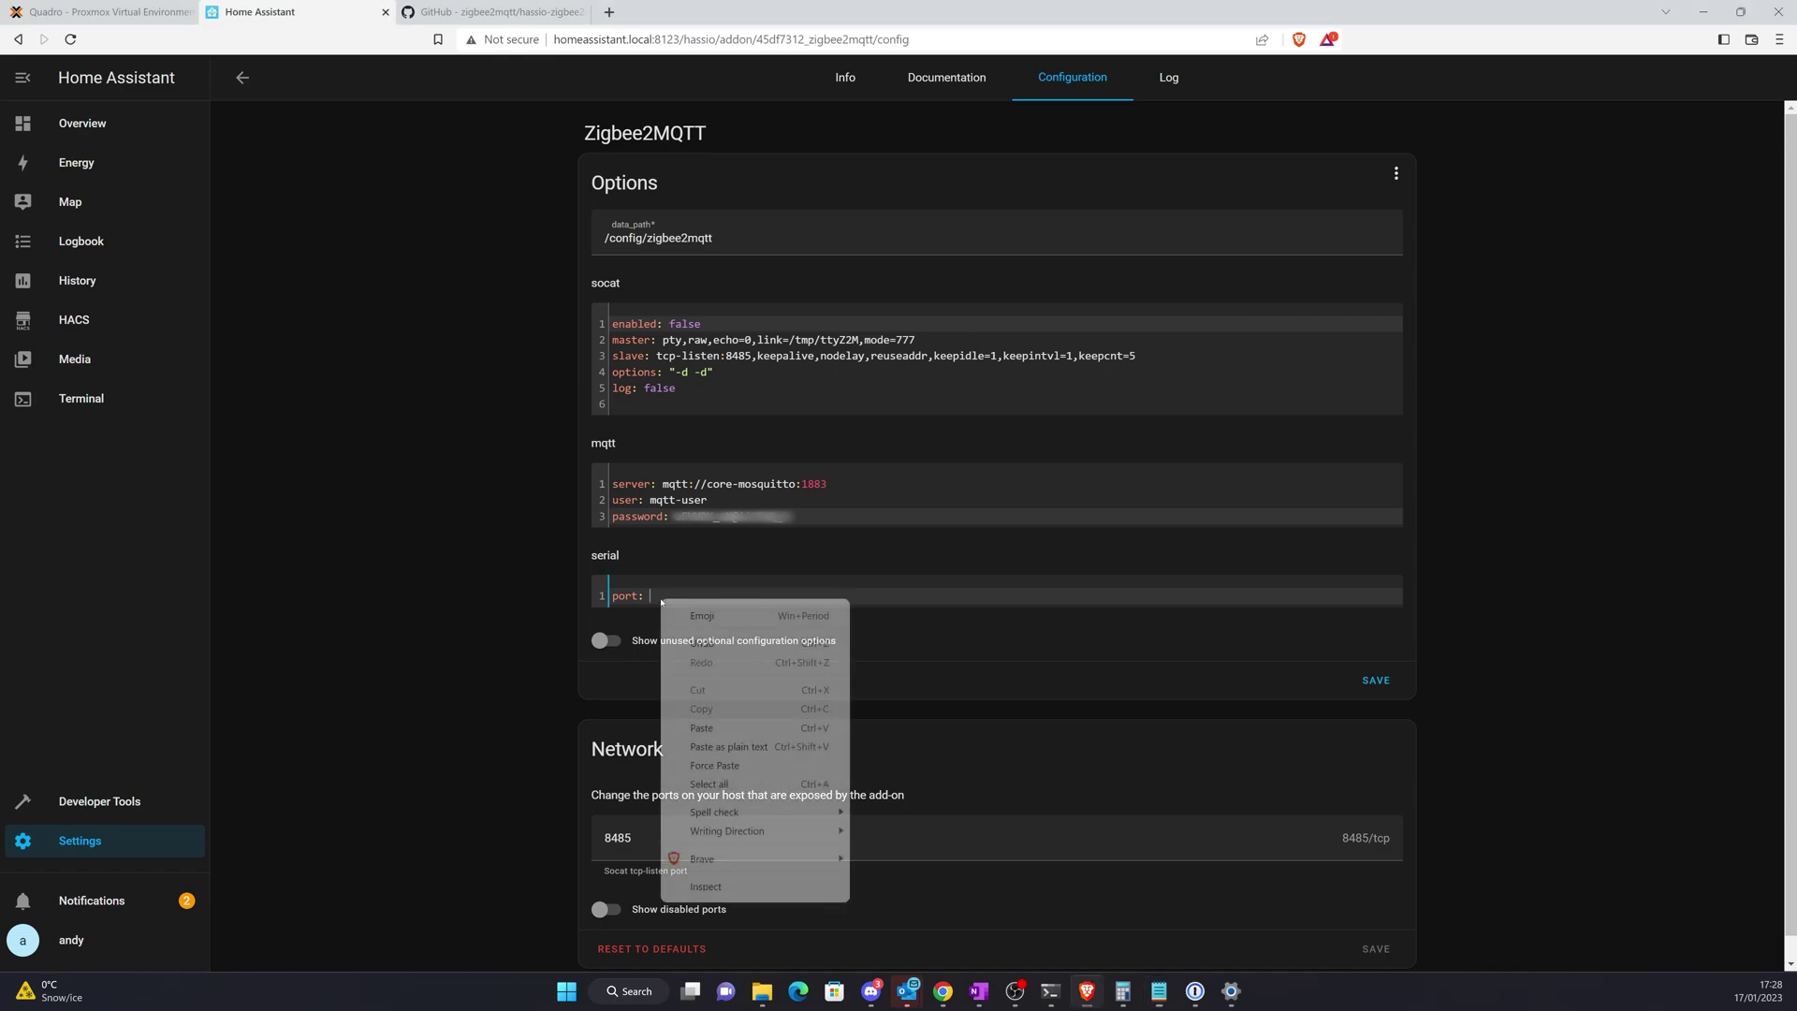
left_click(697, 727)
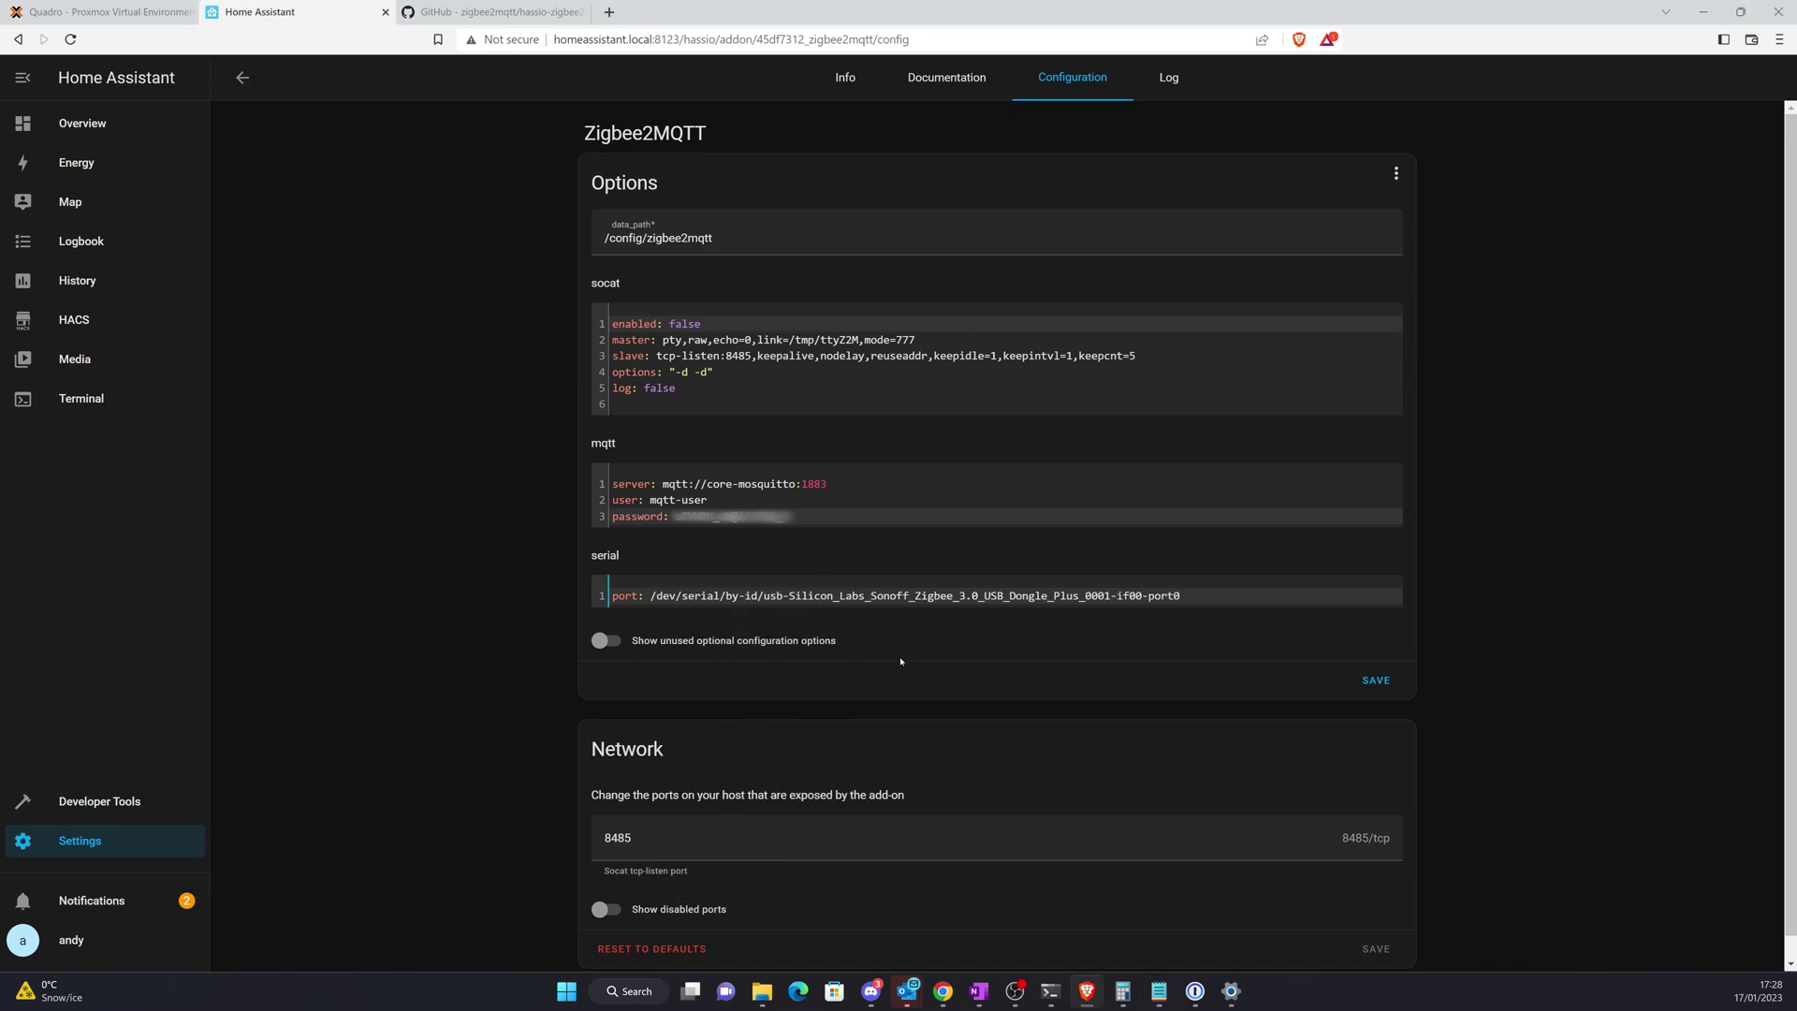
Add adapter: ezsp to the serial options and save the configuration
key("Return")
type("a")
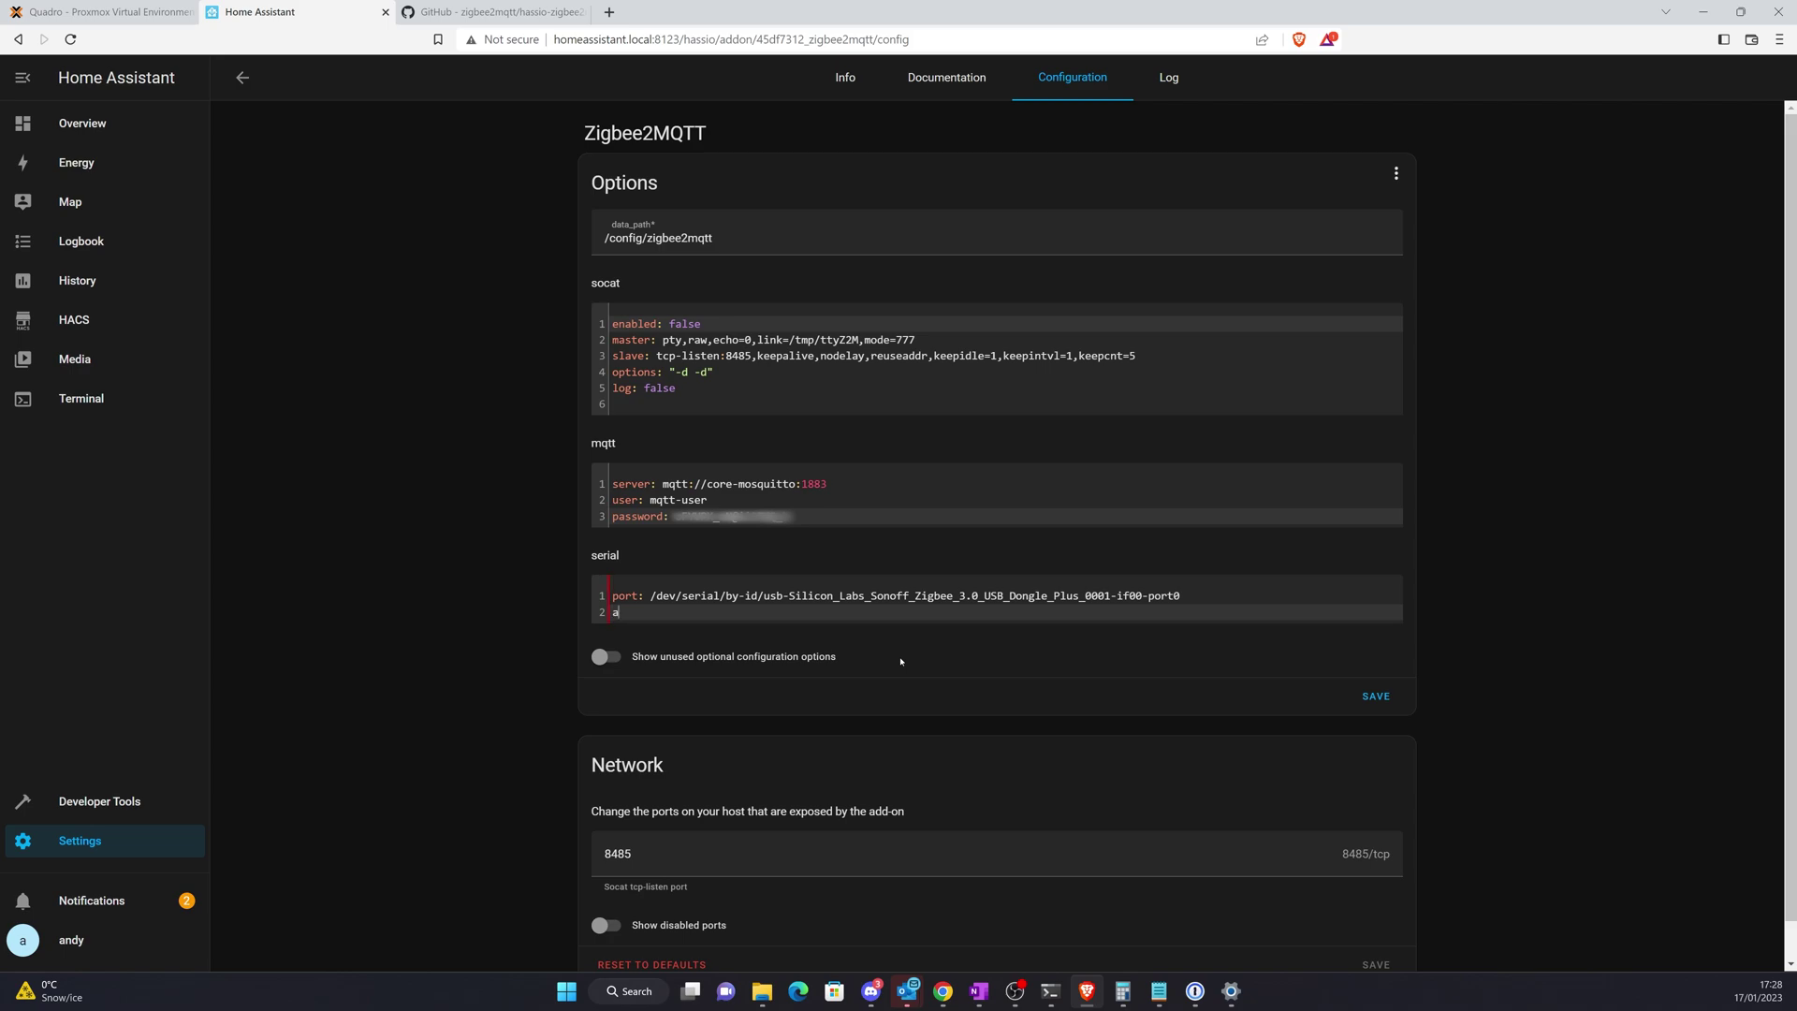
type("dapter:")
key("alt+Tab")
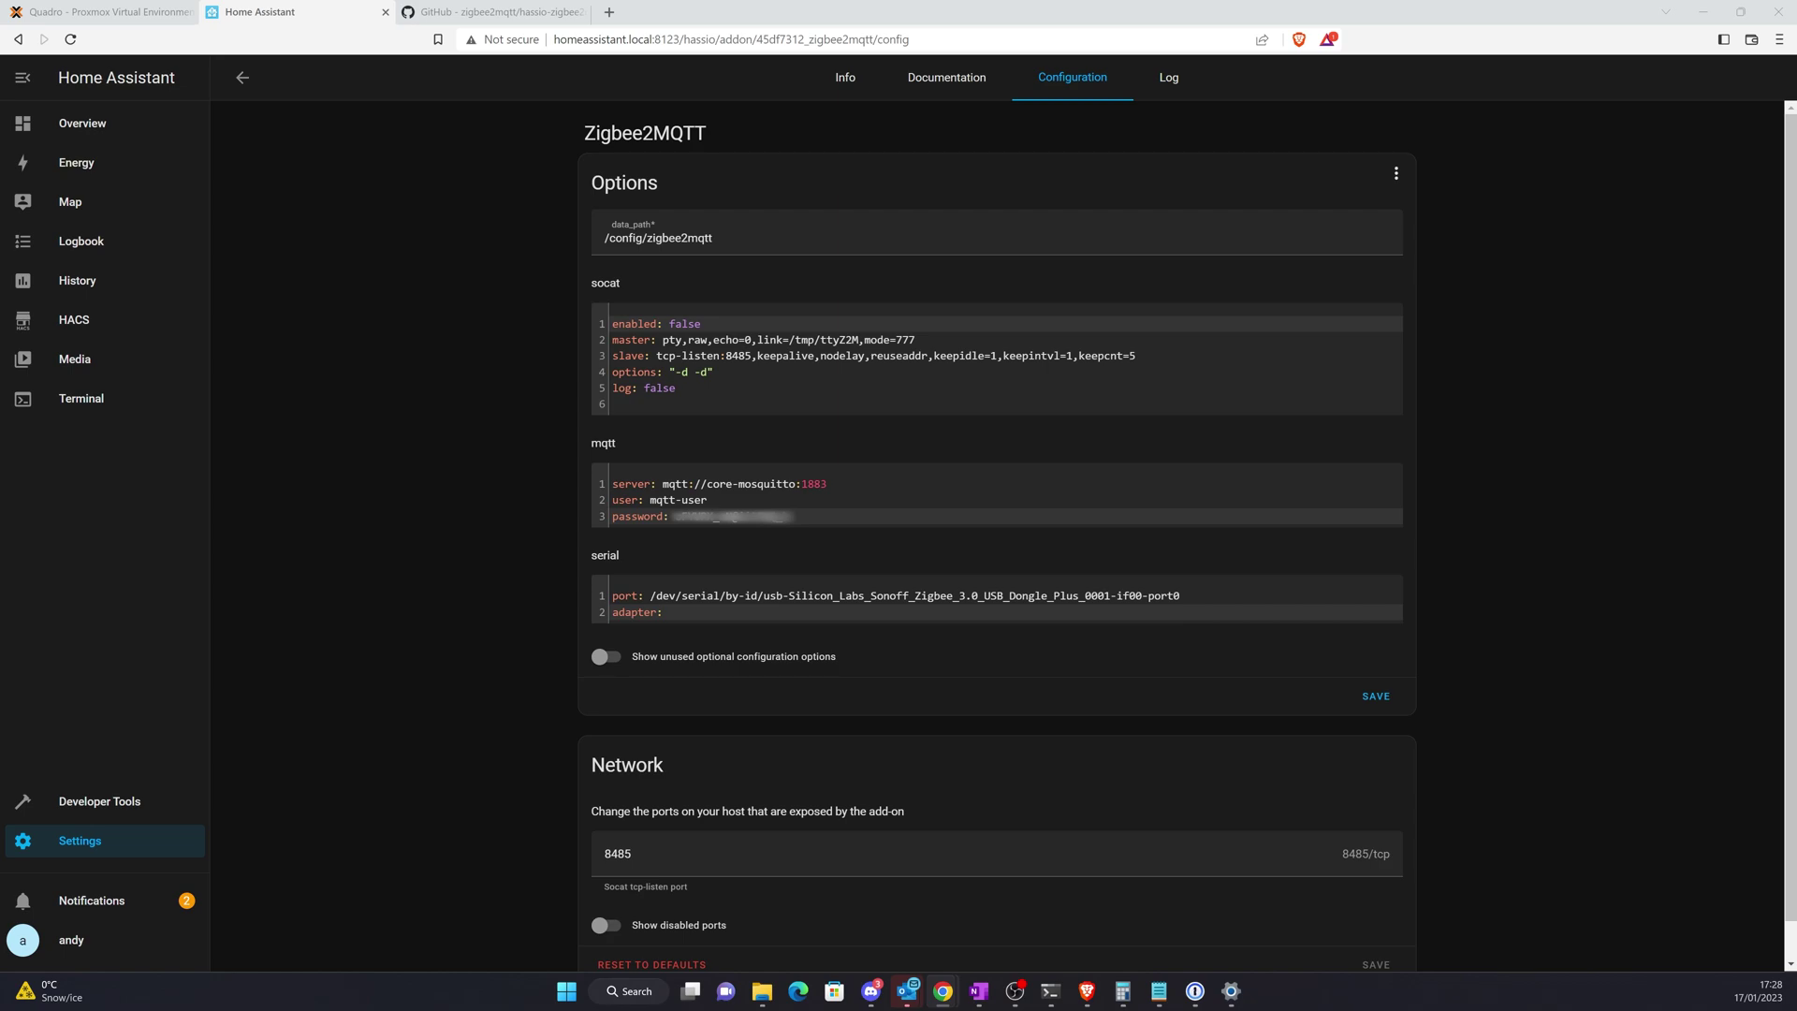
left_click(682, 618)
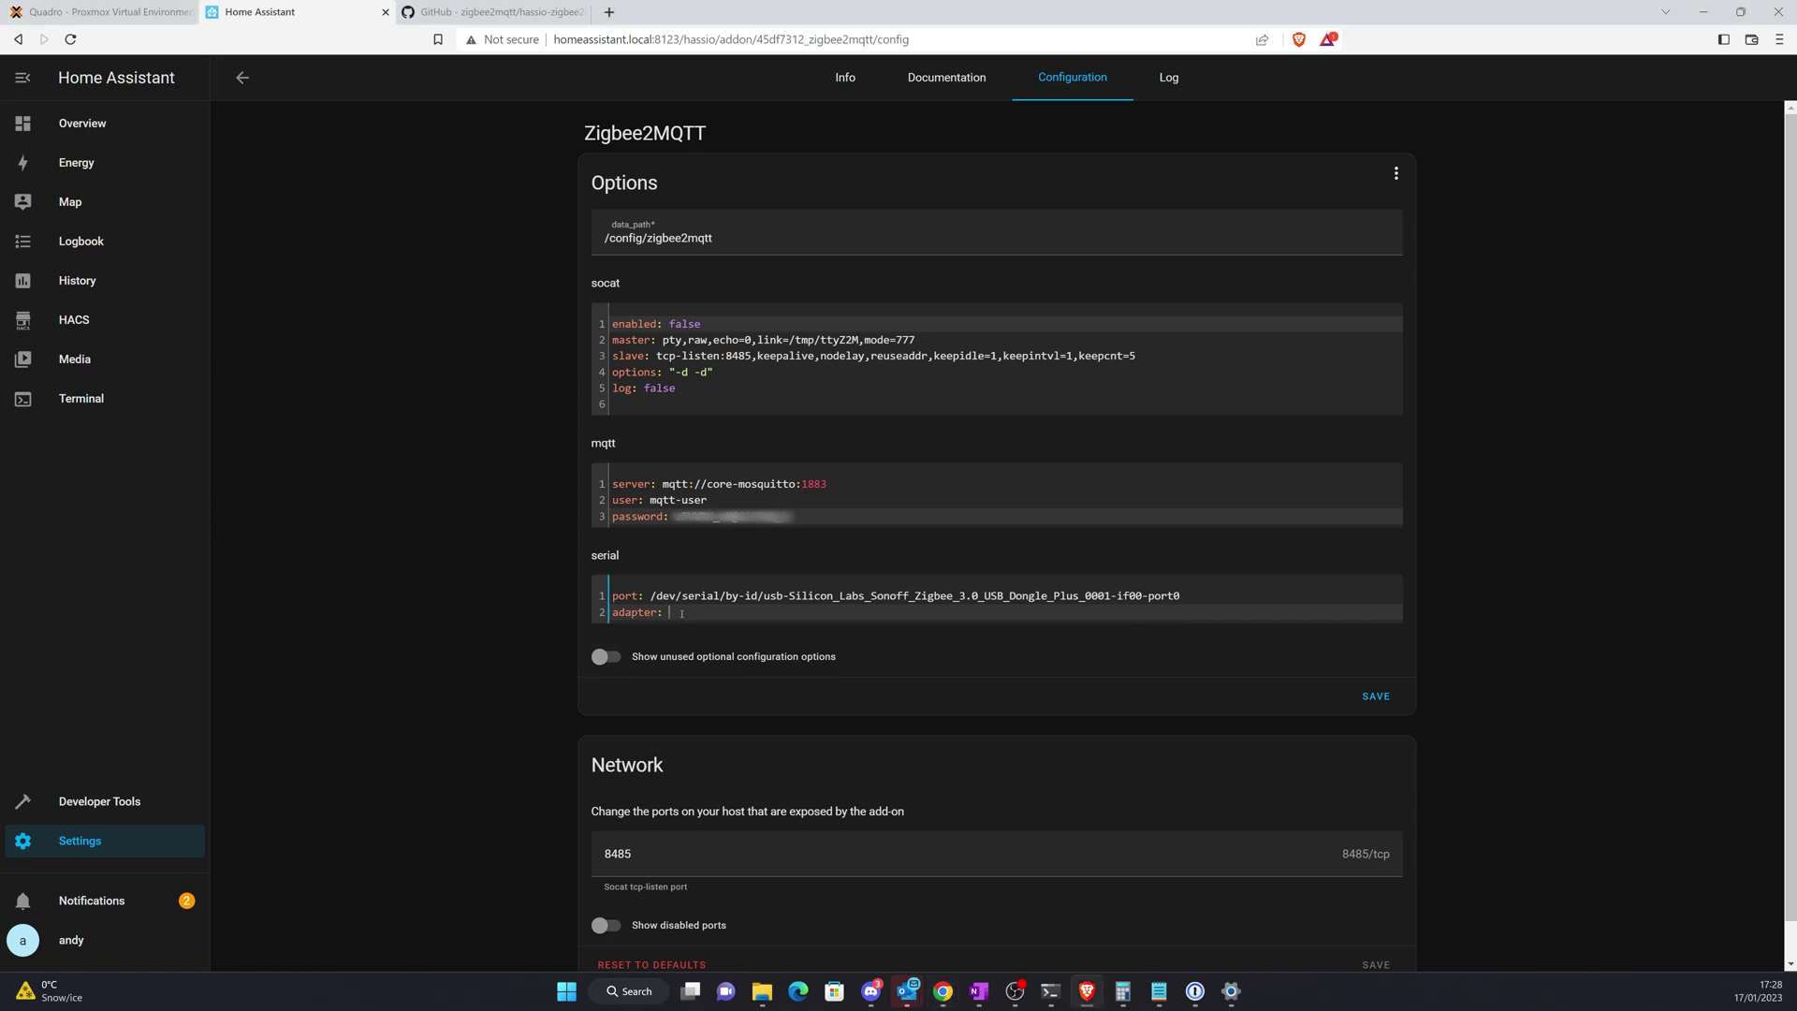
type("ezsp")
left_click(1377, 697)
Enable Show in sidebar, start Zigbee2MQTT, and view its startup log
left_click(845, 77)
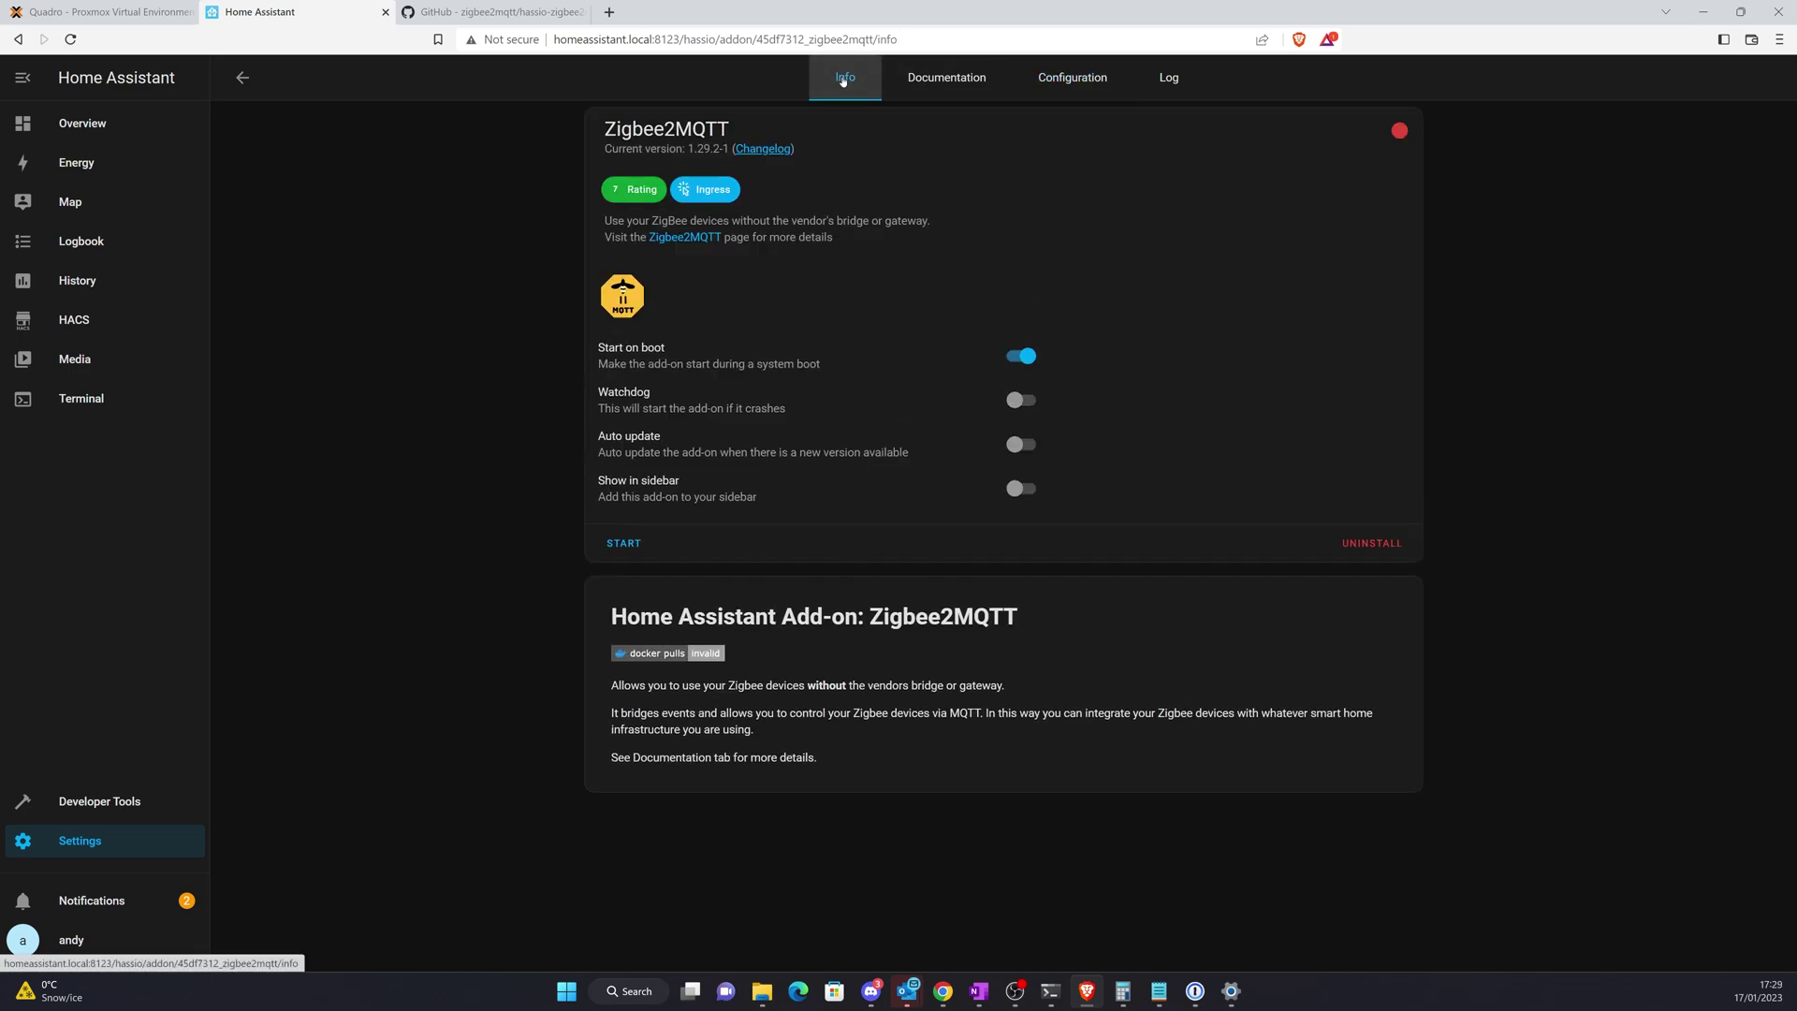
left_click(1023, 488)
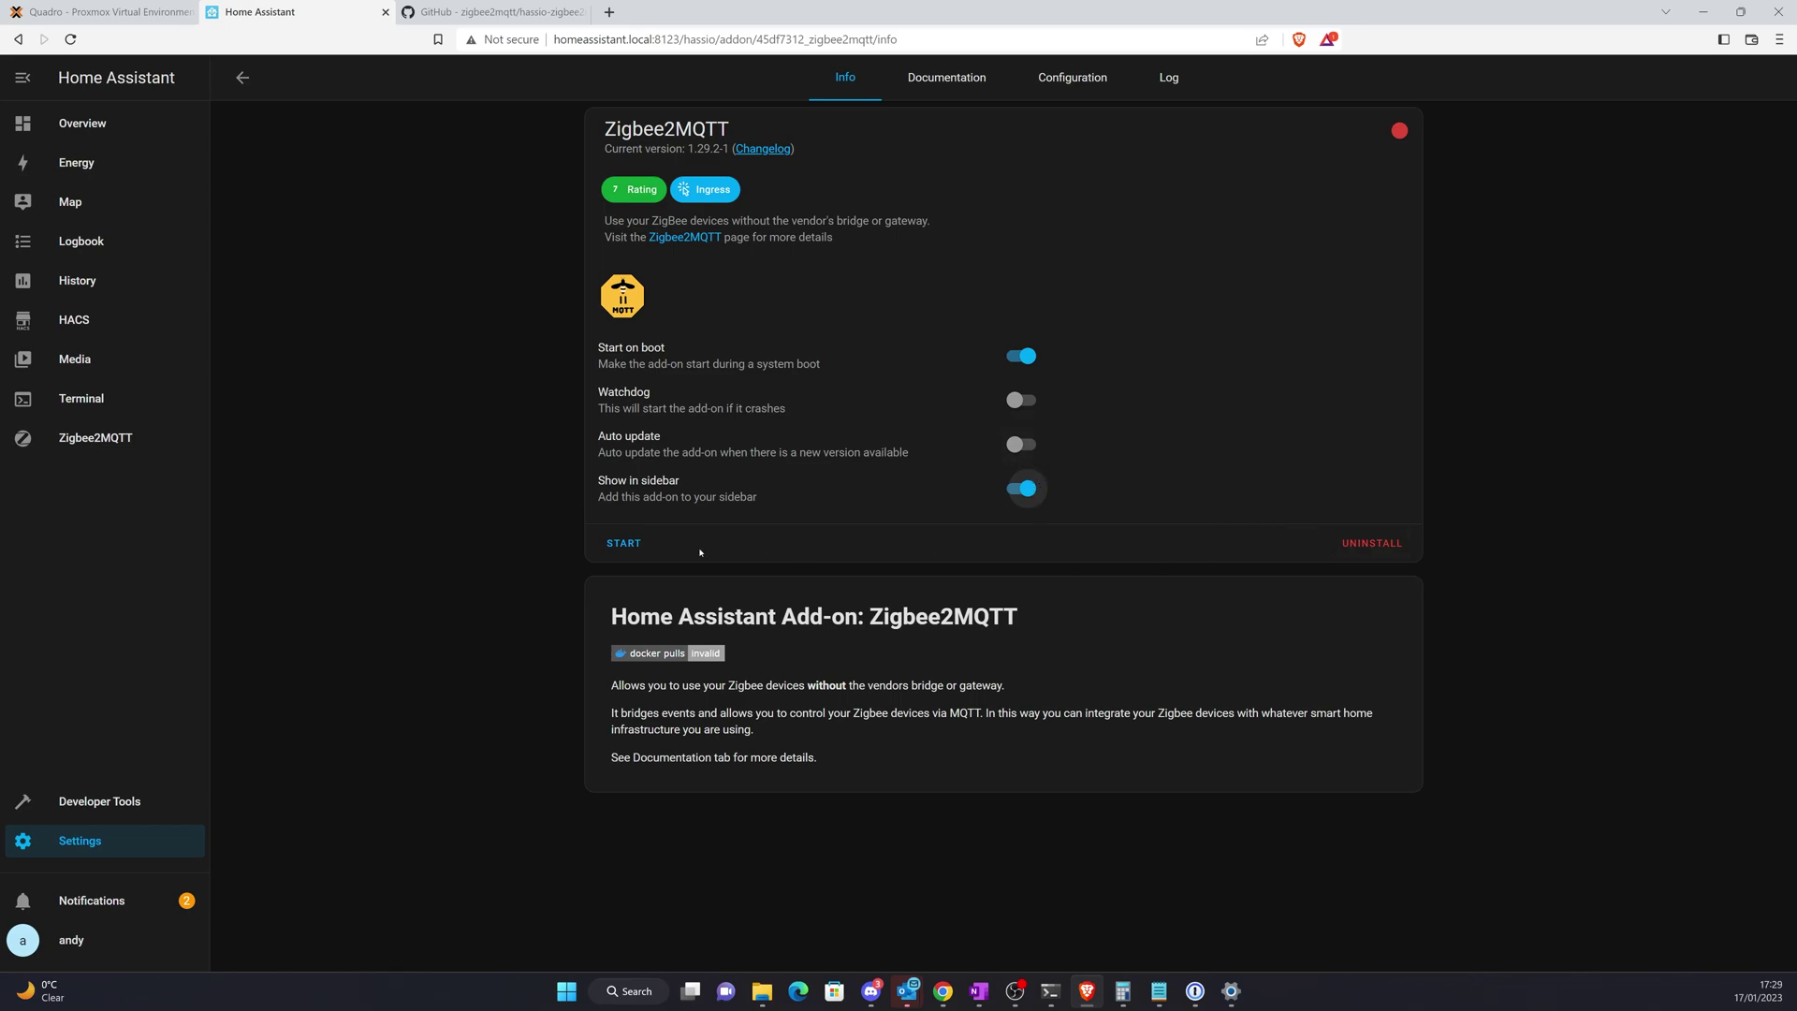
left_click(624, 544)
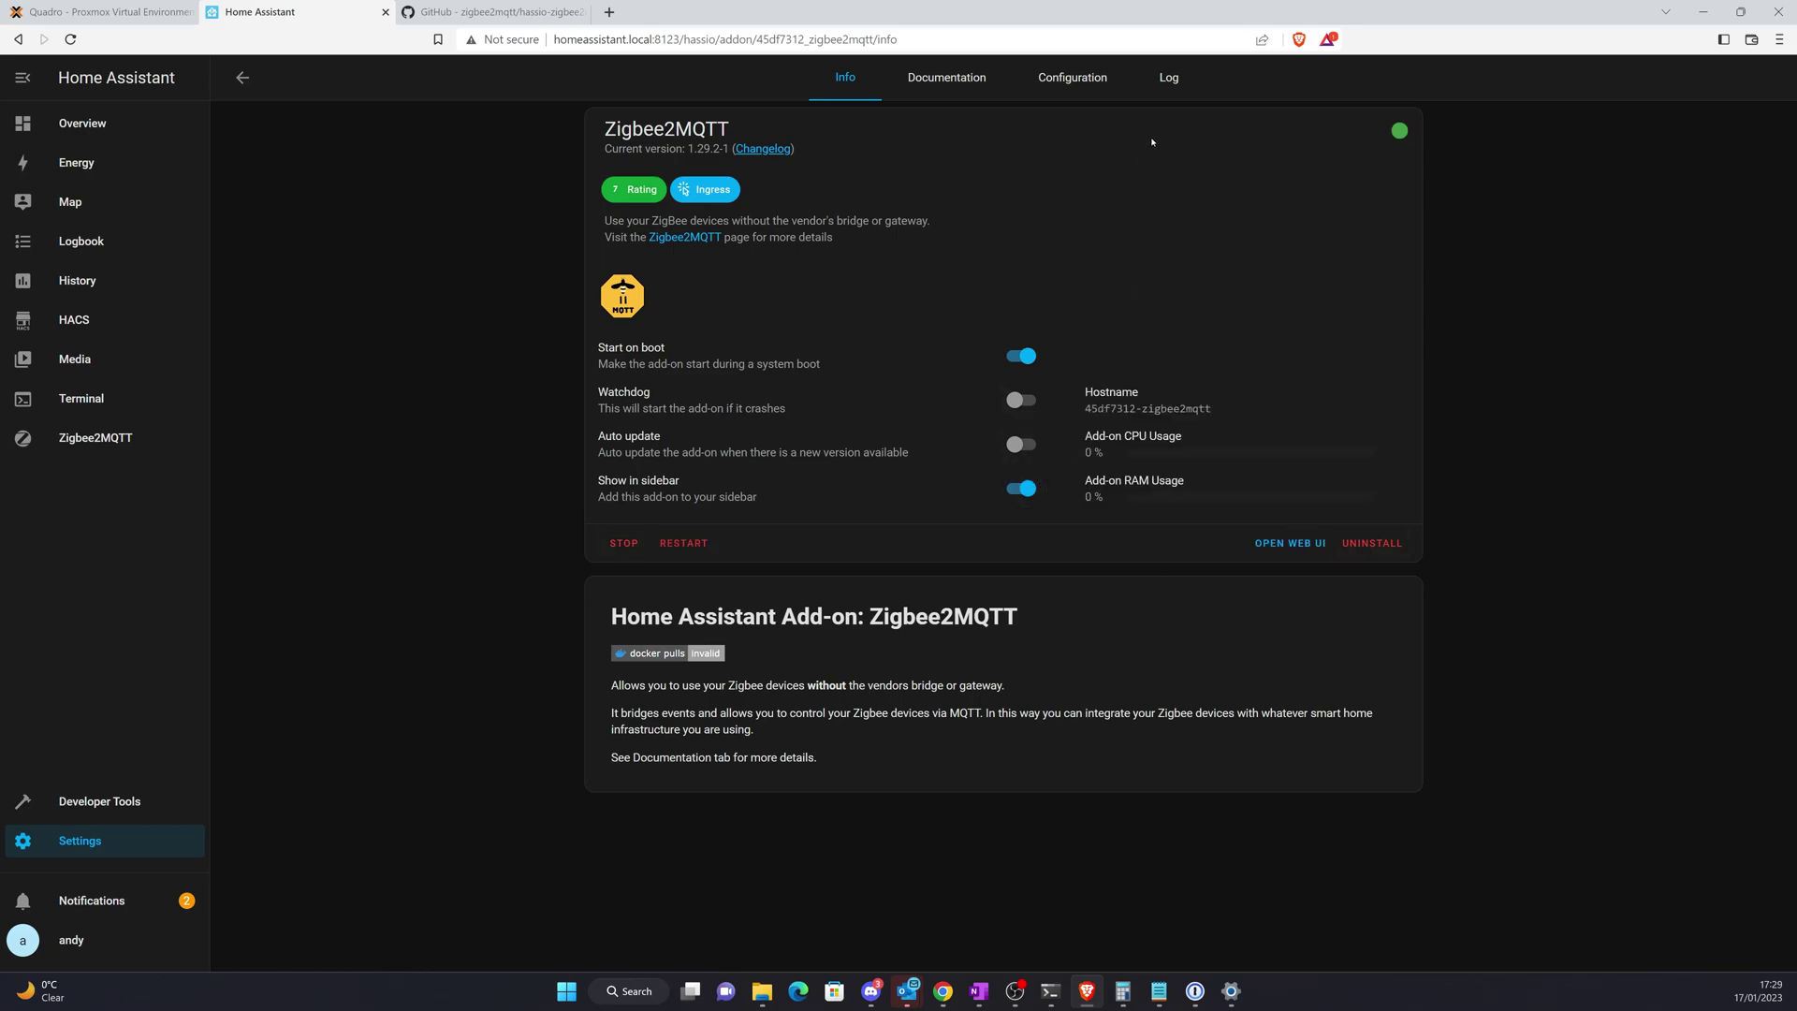
left_click(1169, 84)
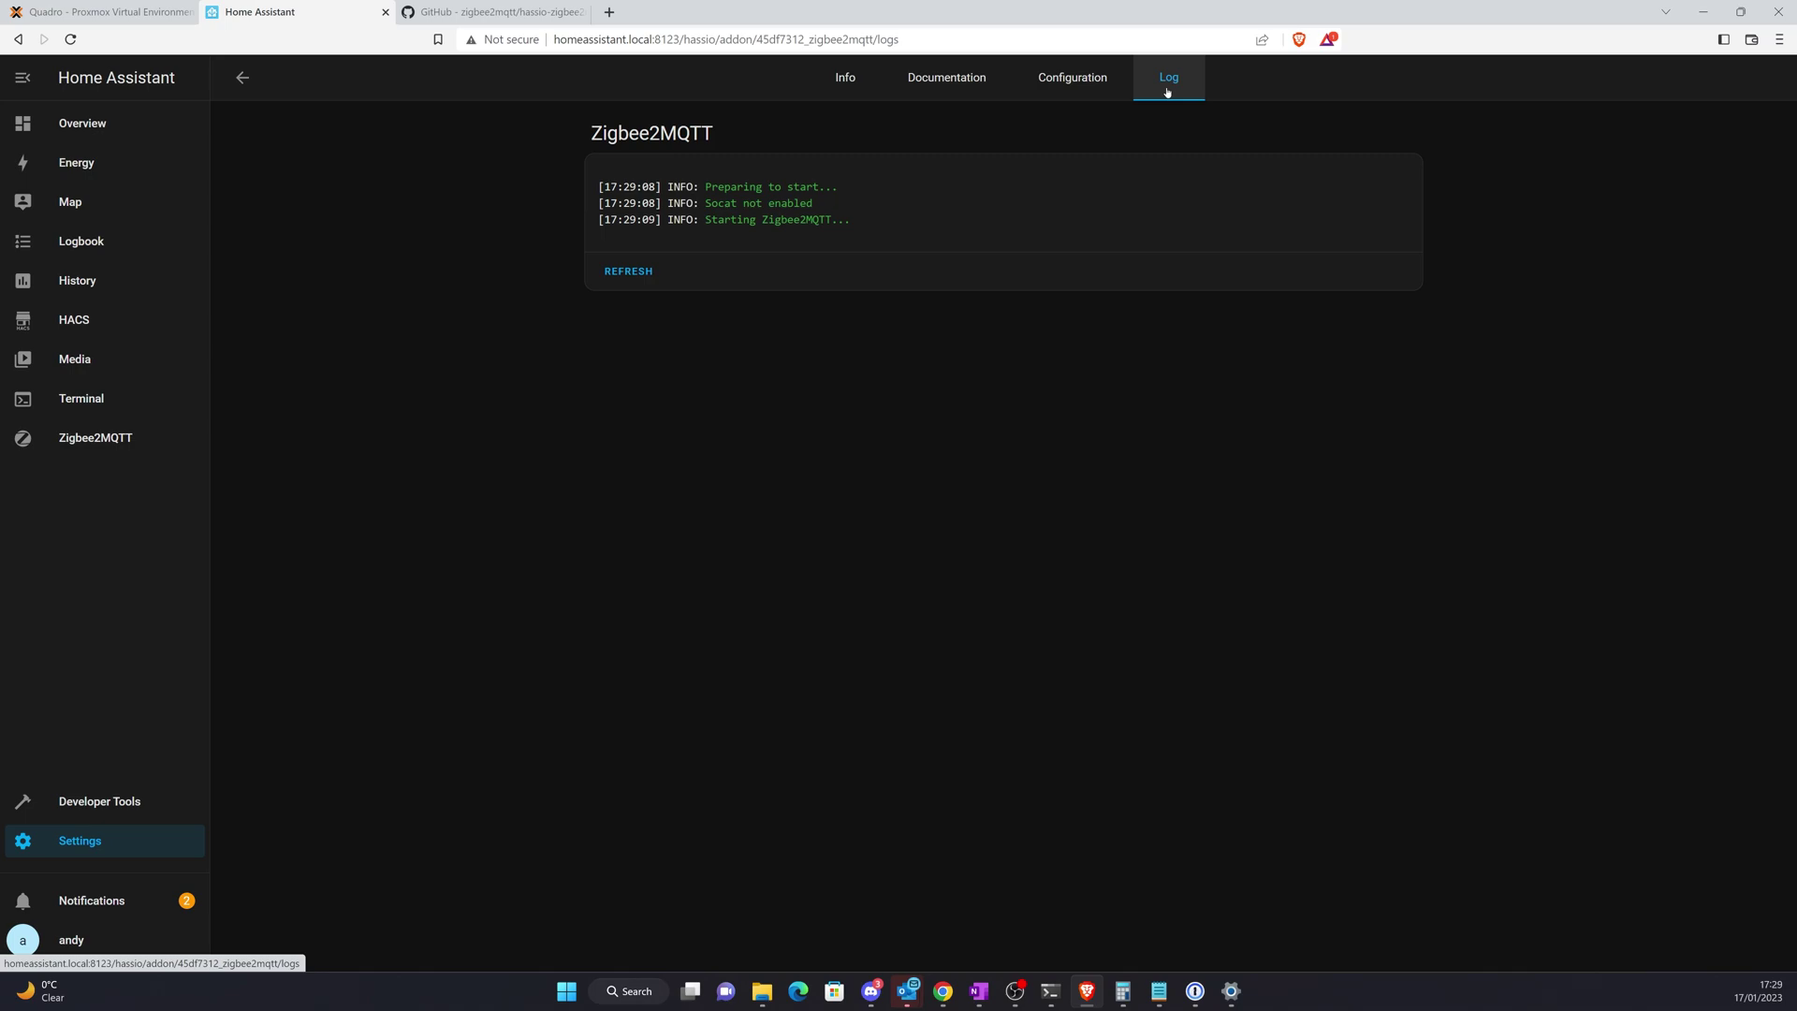
Refresh the Zigbee2MQTT log several times, then go back to its Info page
left_click(626, 275)
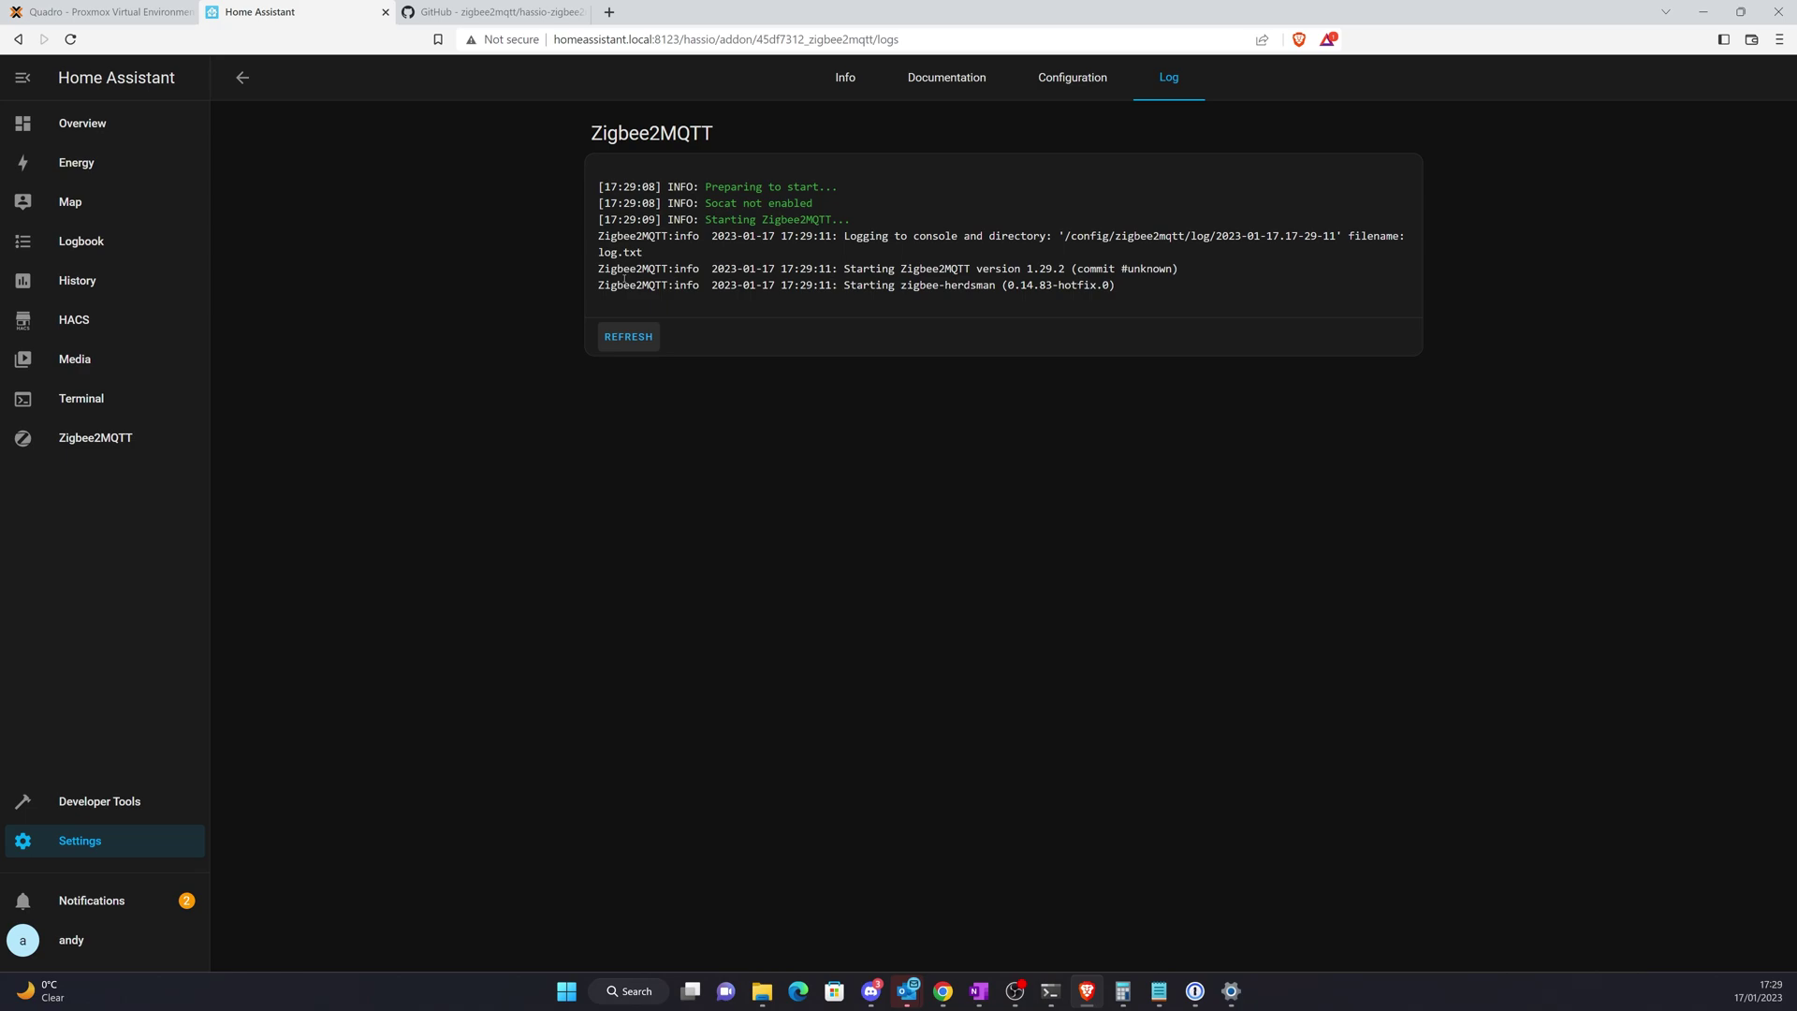
left_click(852, 80)
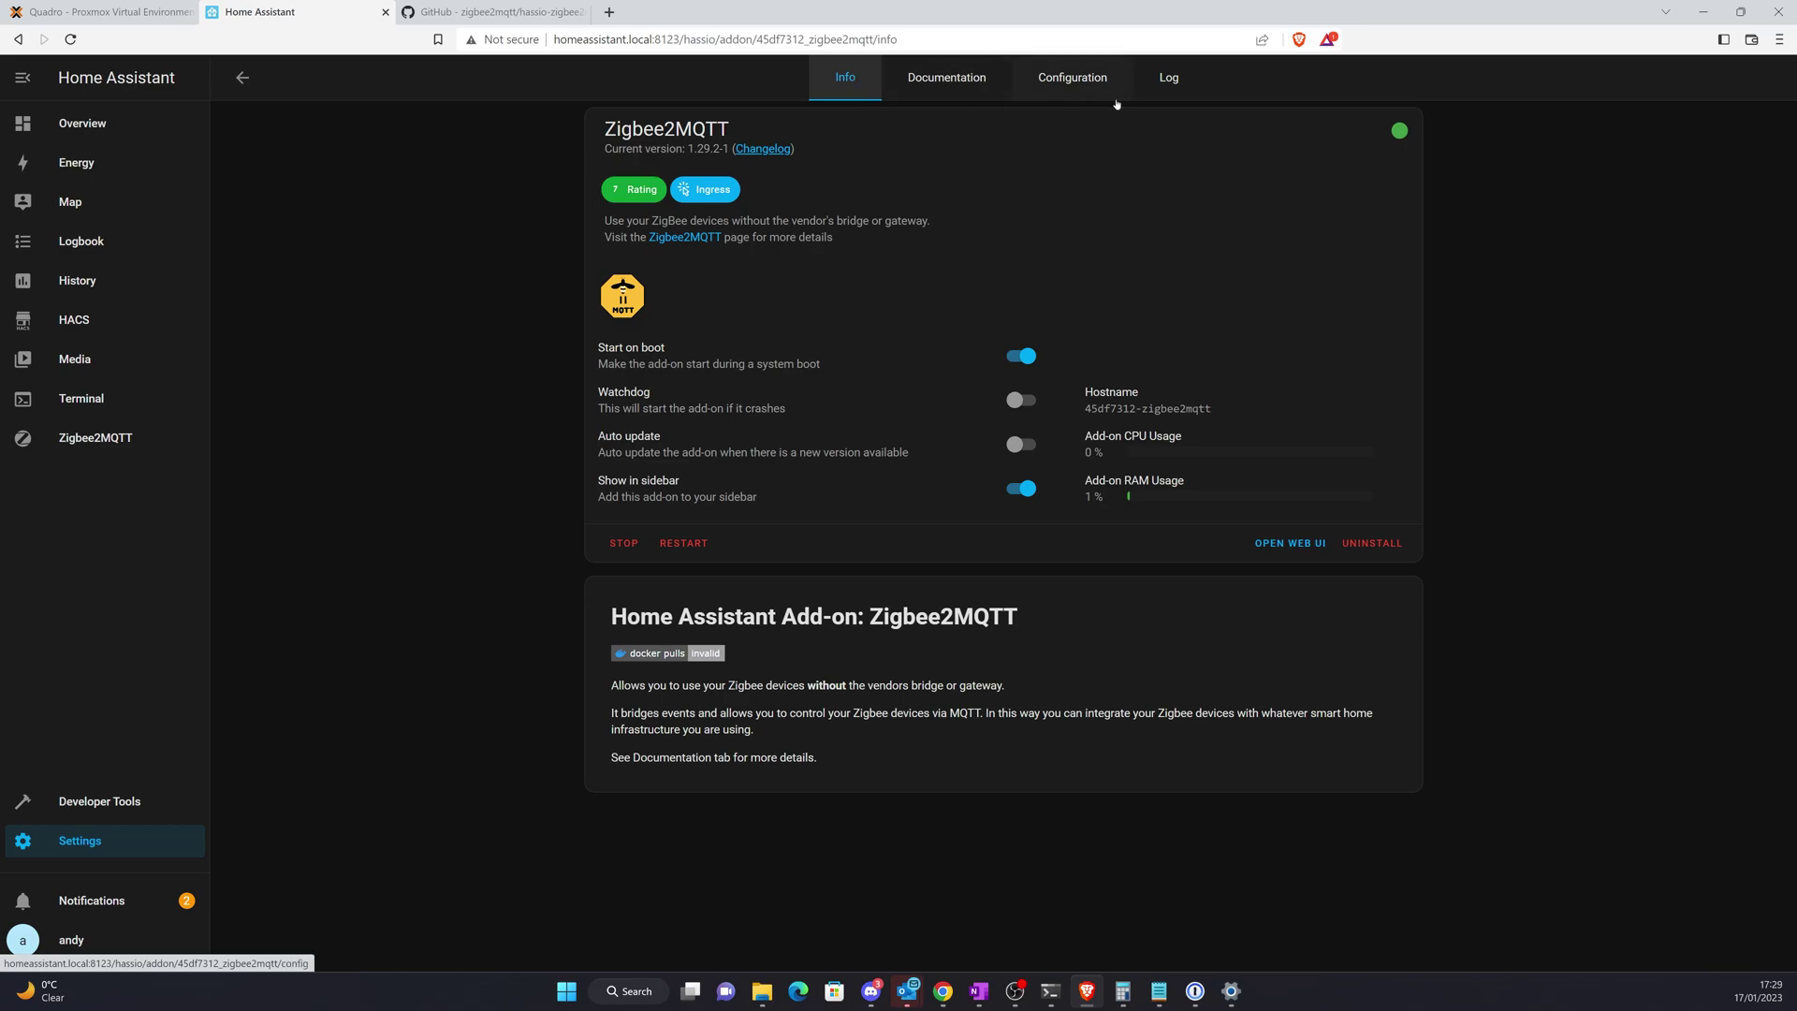
left_click(1164, 86)
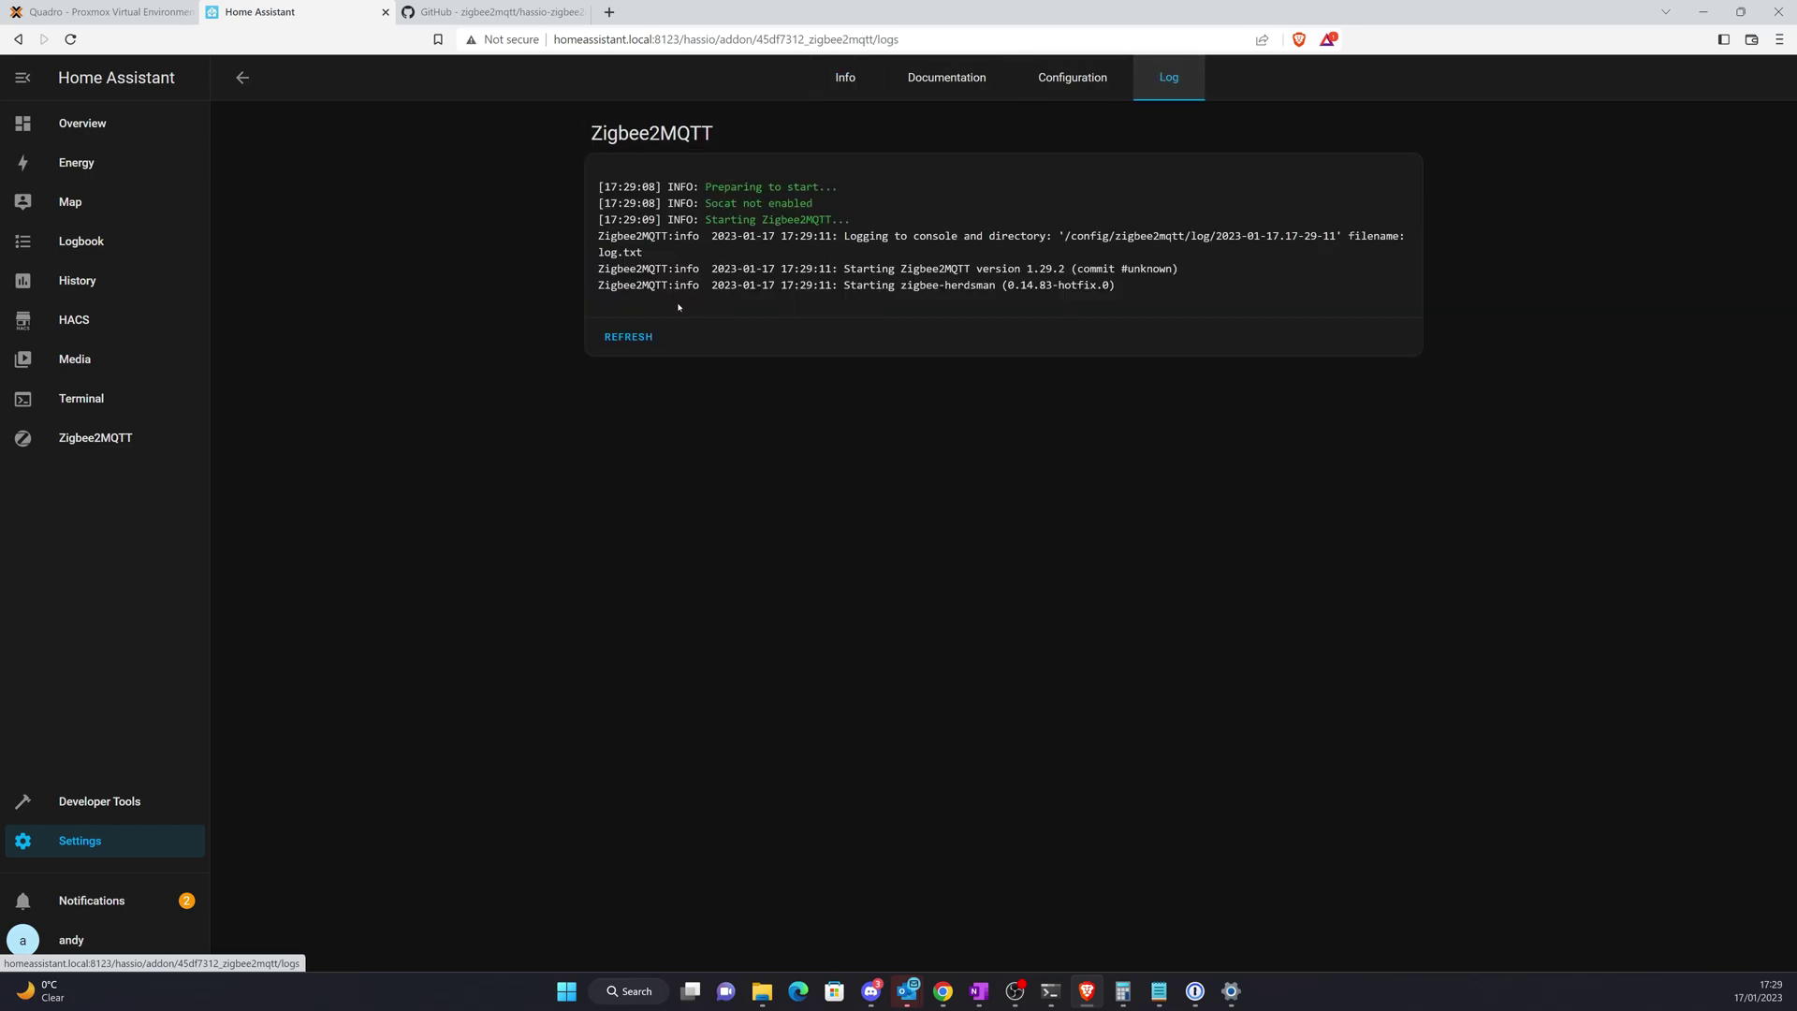
left_click(640, 340)
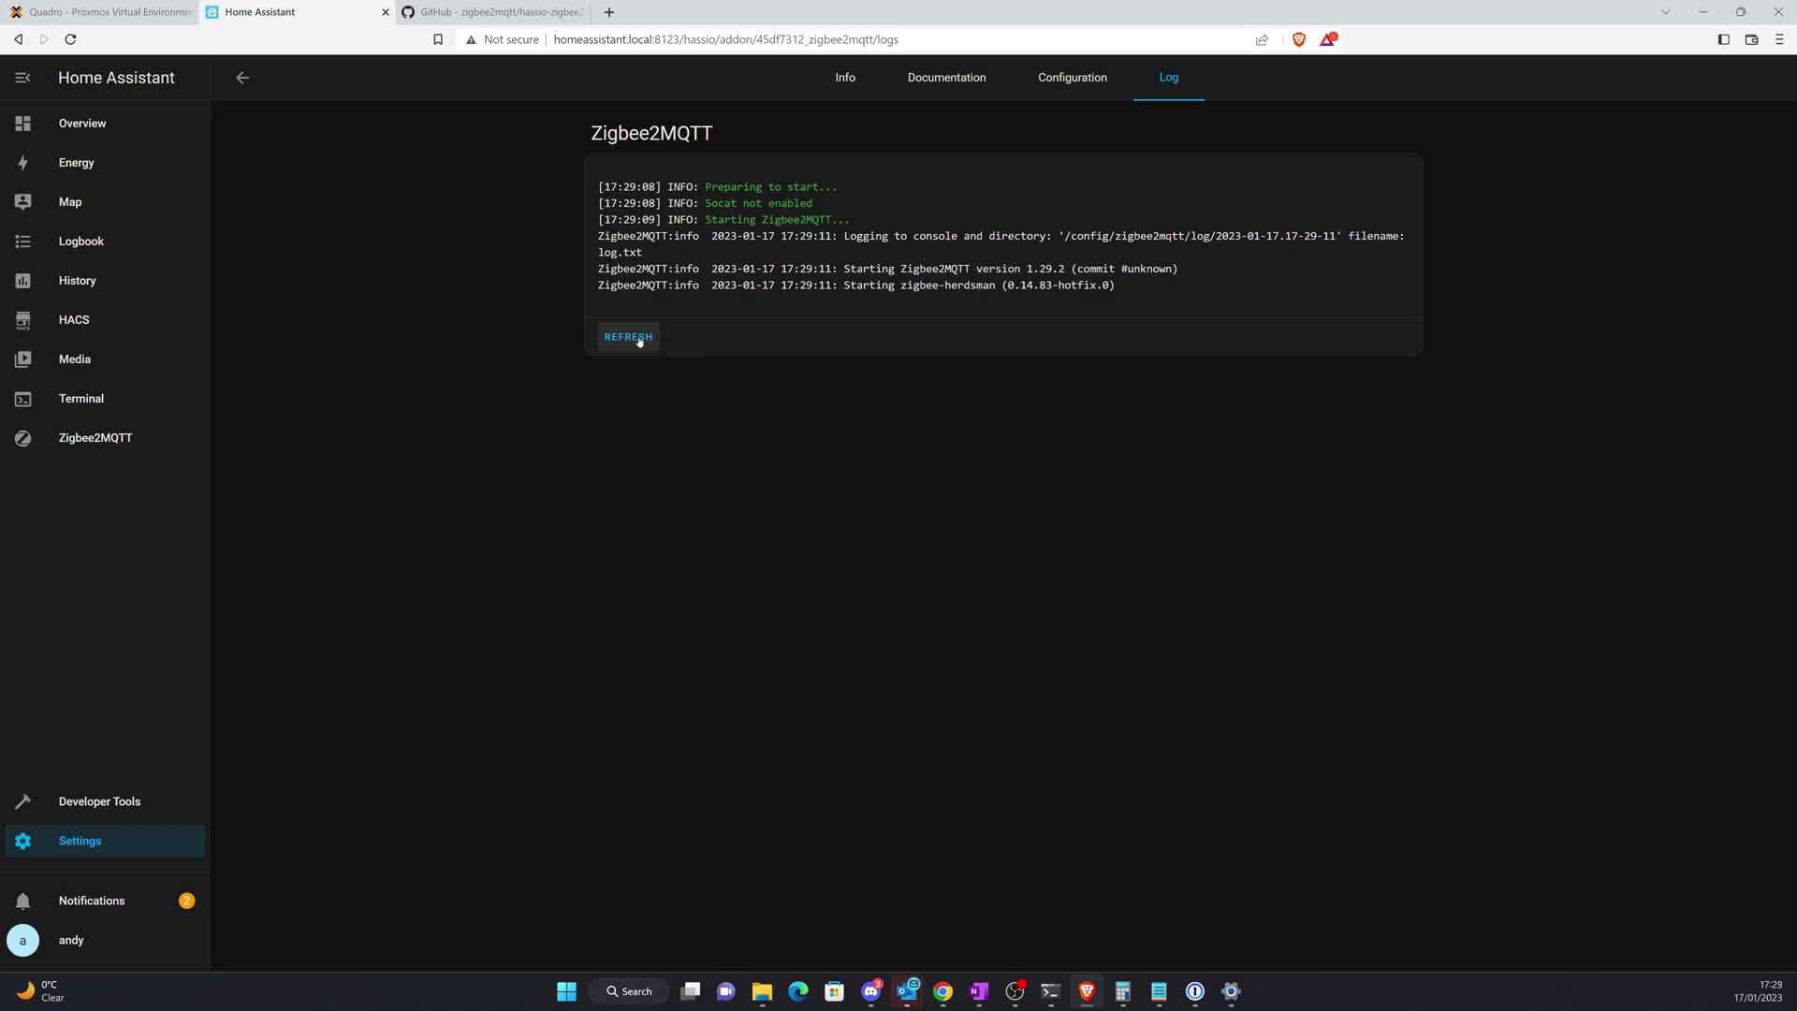
left_click(640, 340)
left_click(834, 86)
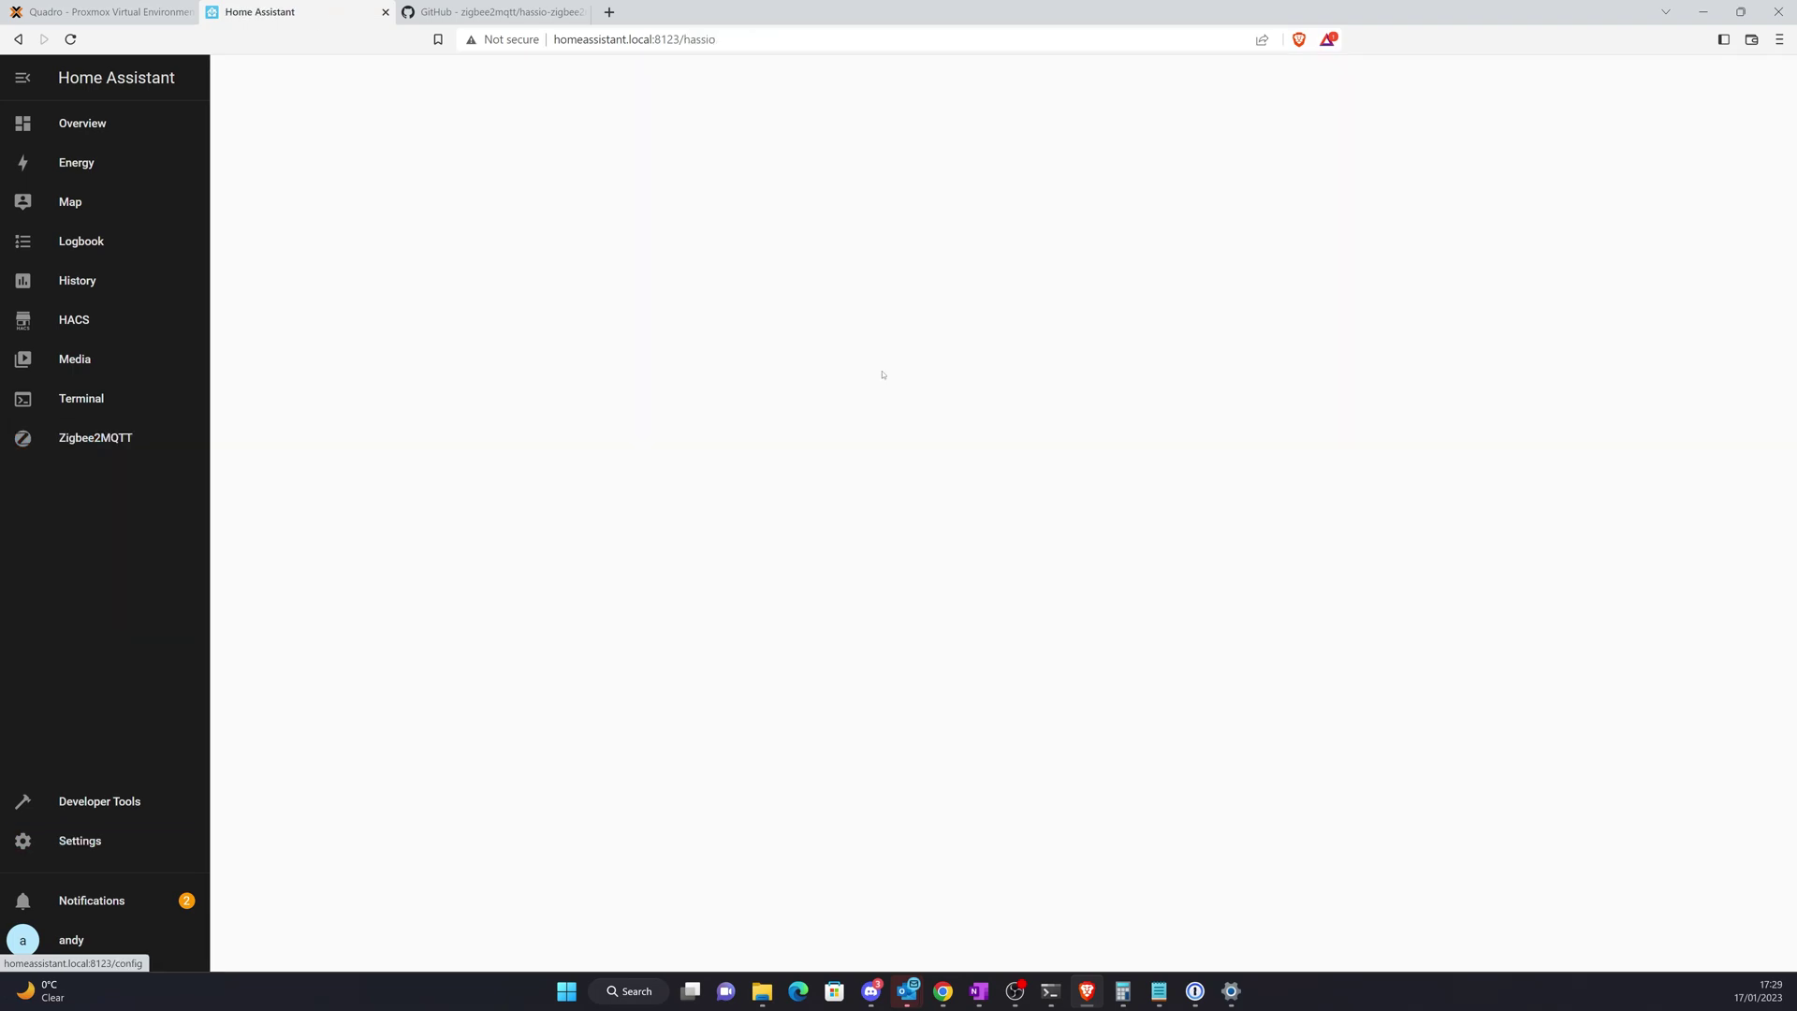
Refresh the log until Zigbee2MQTT has started, then open its panel showing two SNZB-02 sensors
left_click(1135, 144)
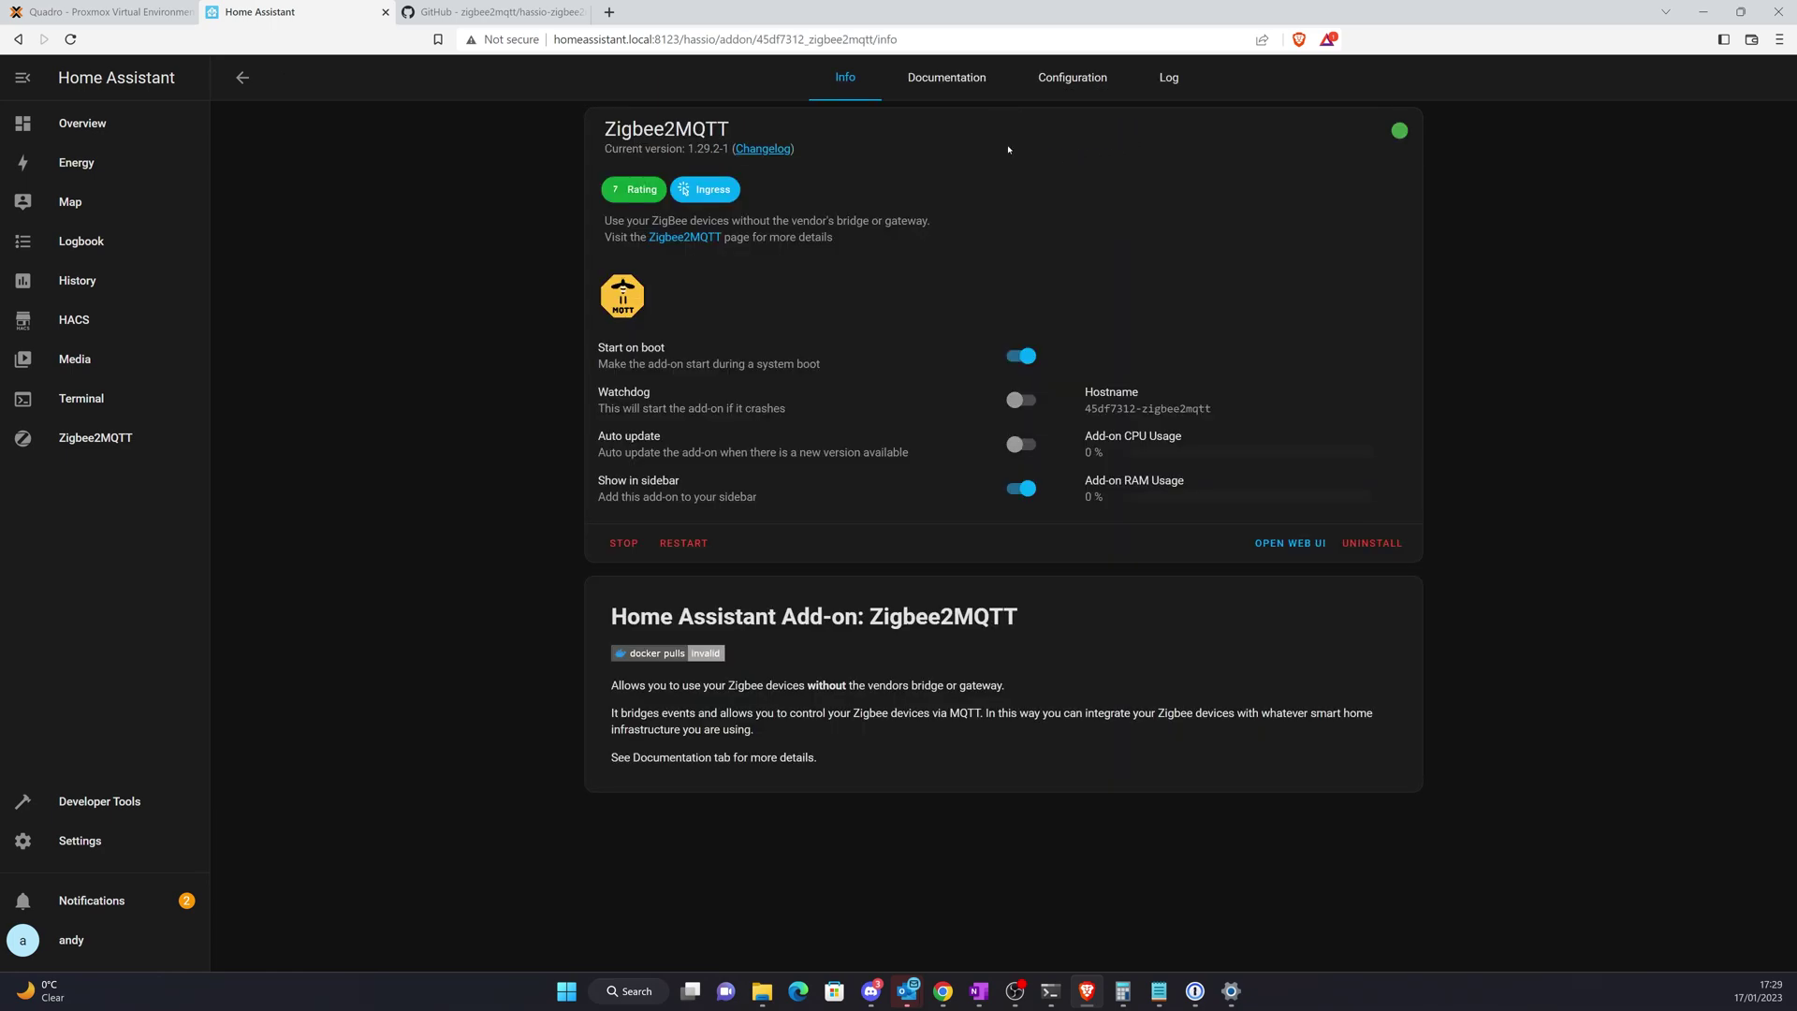
left_click(1168, 82)
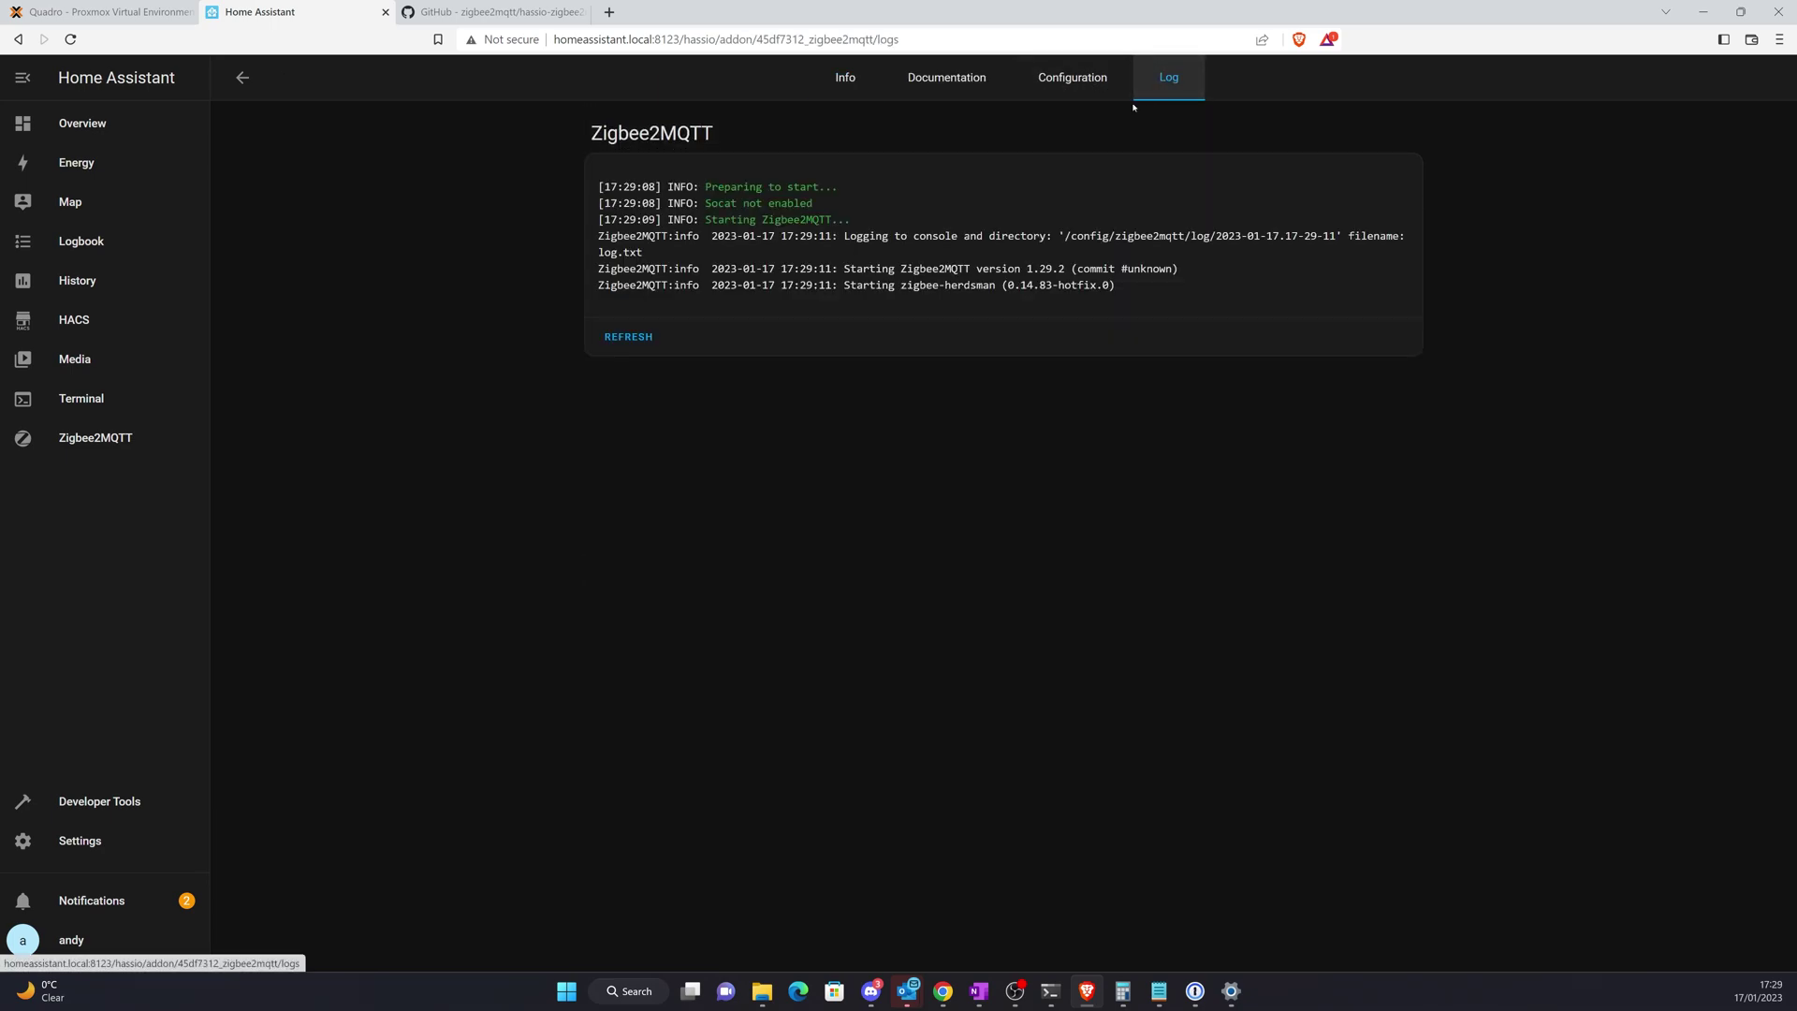
left_click(626, 339)
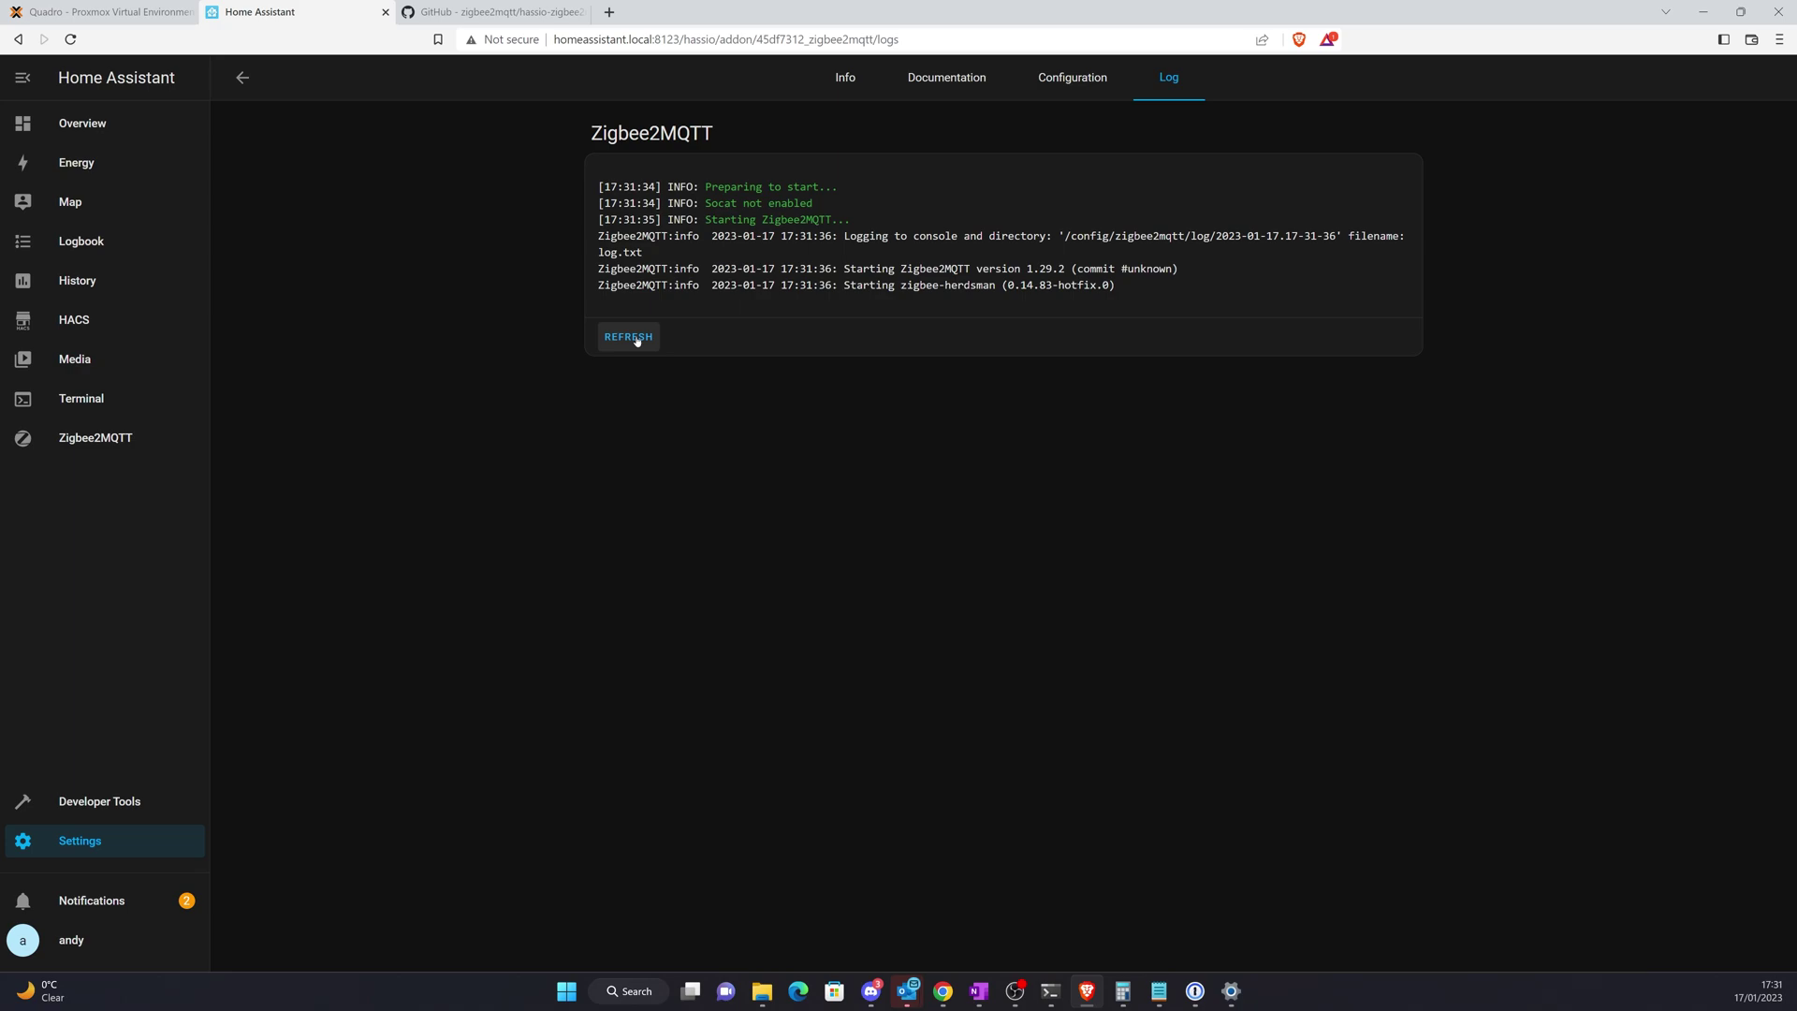
left_click(637, 339)
scroll(816, 334, "down", 3)
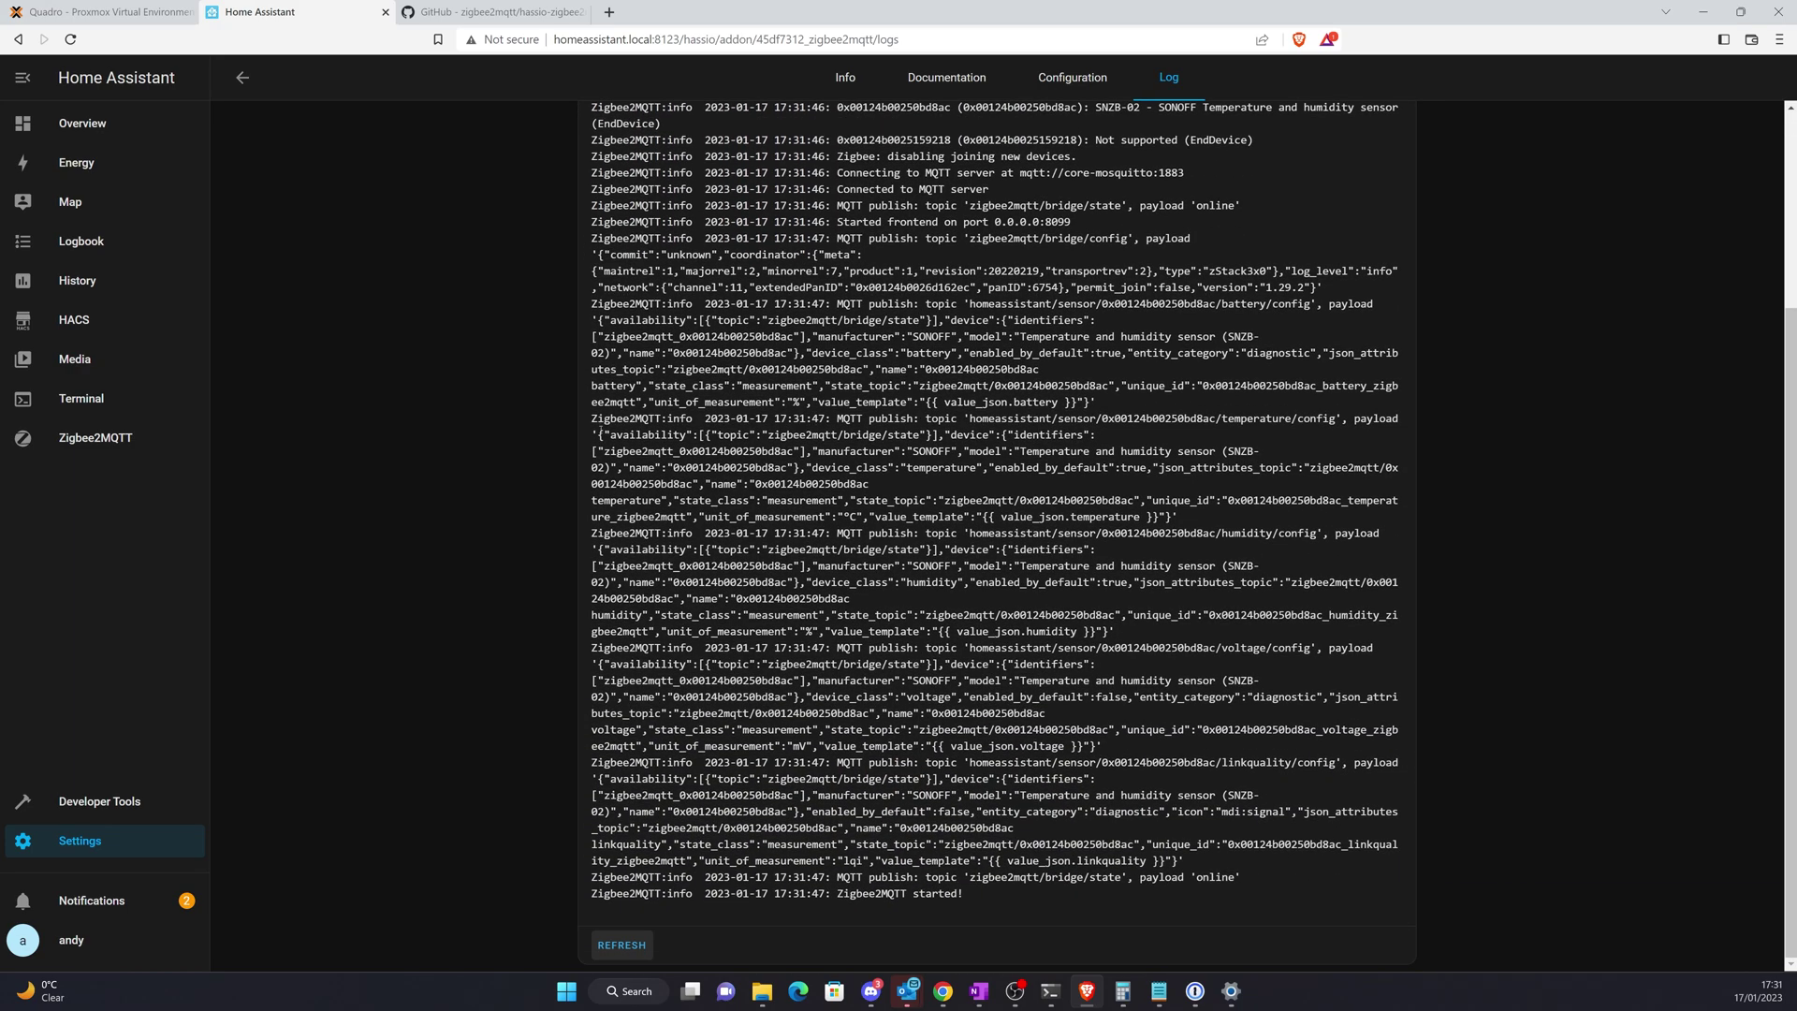
left_click(104, 444)
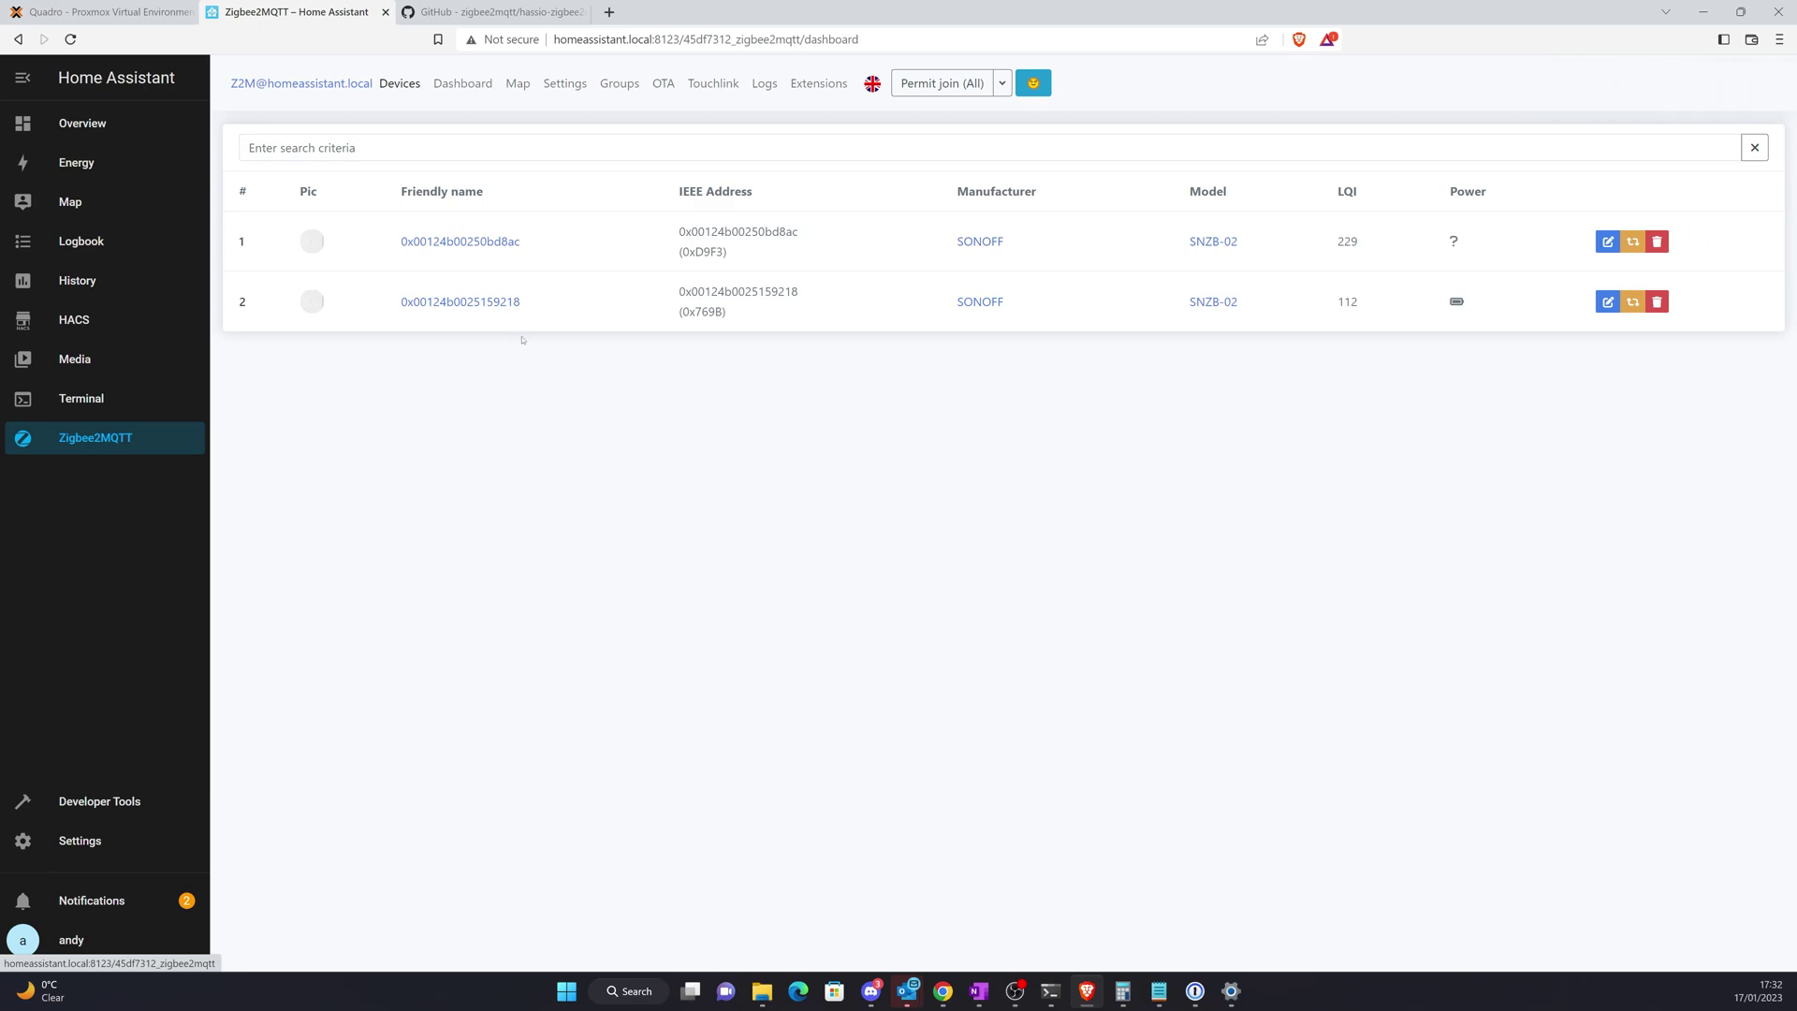
left_click(498, 304)
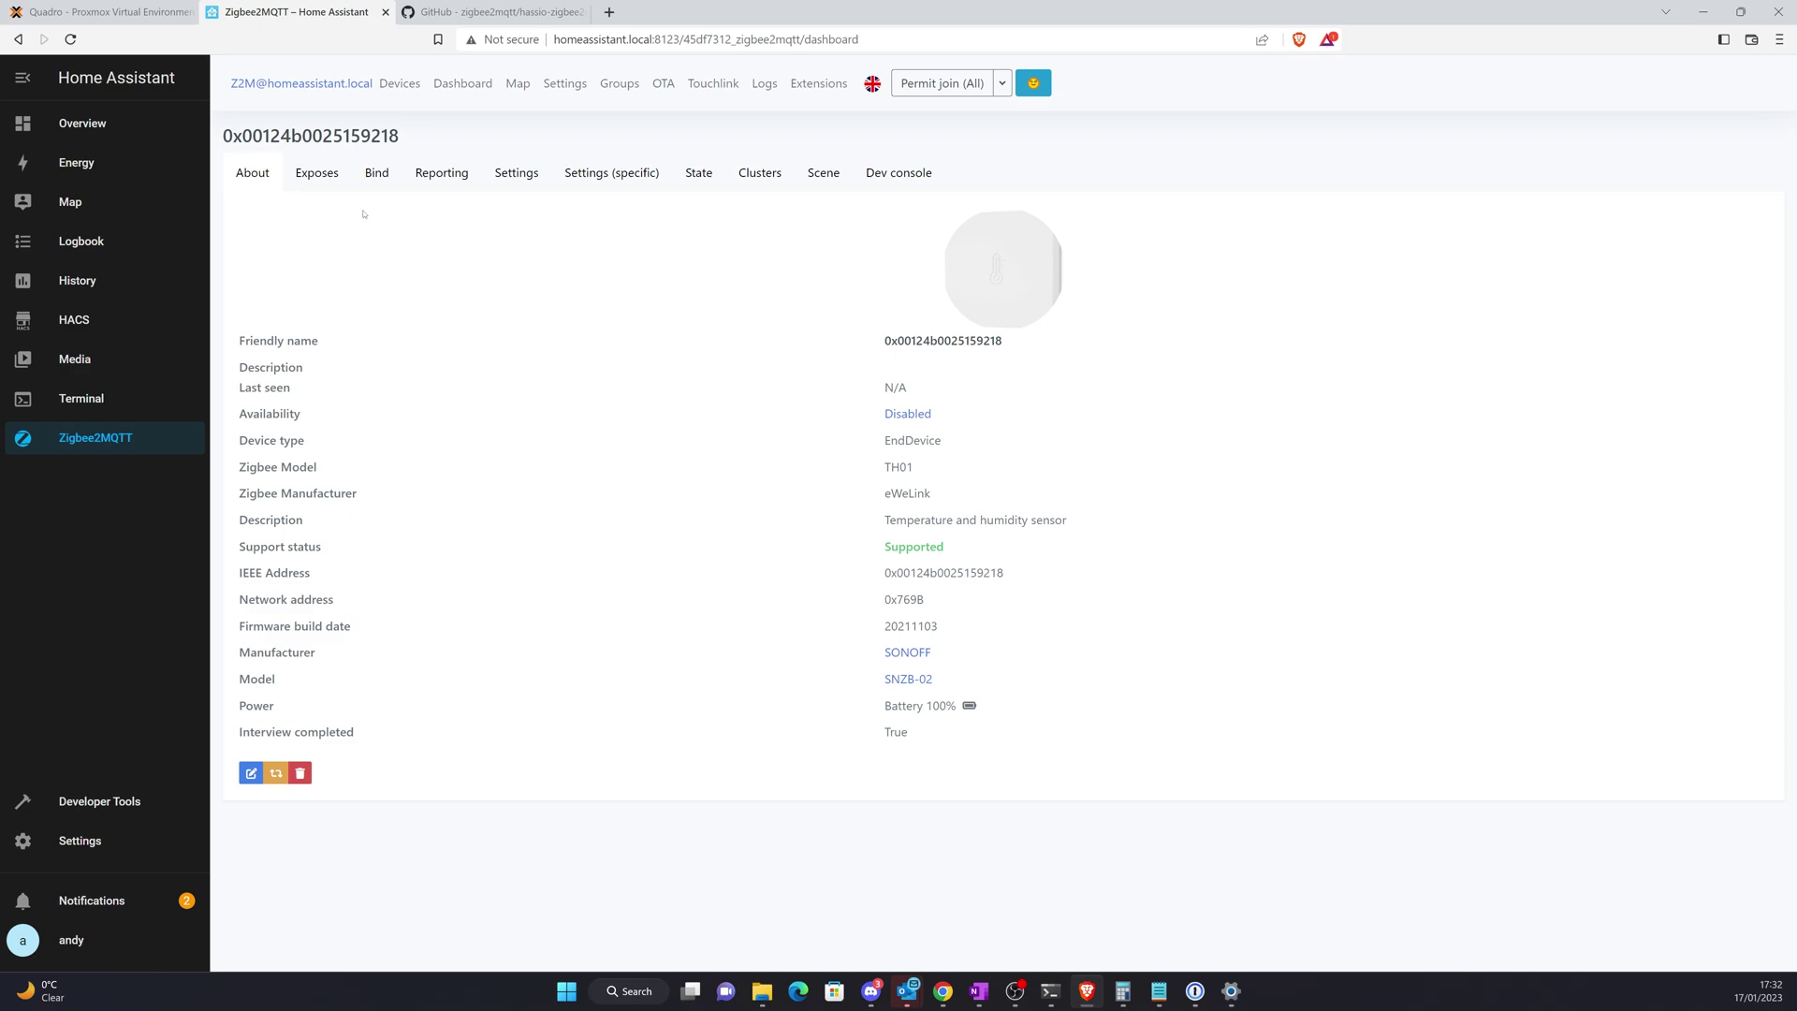
left_click(18, 38)
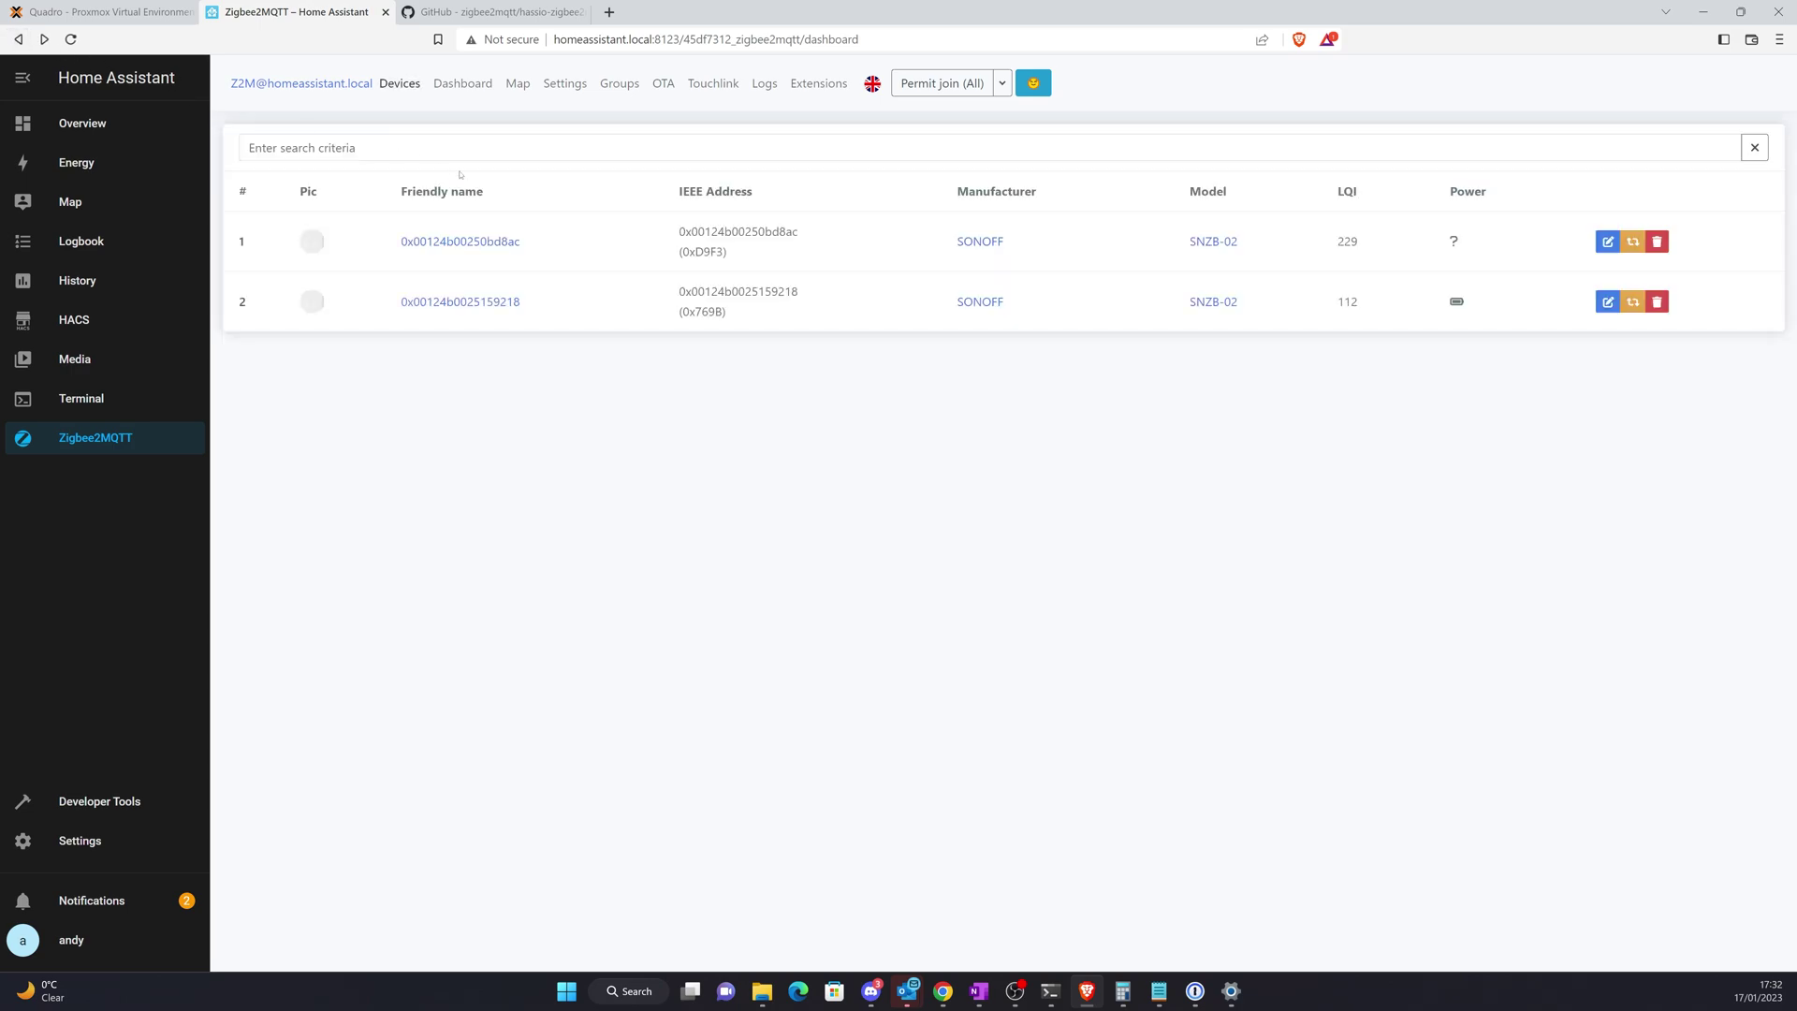
left_click(503, 241)
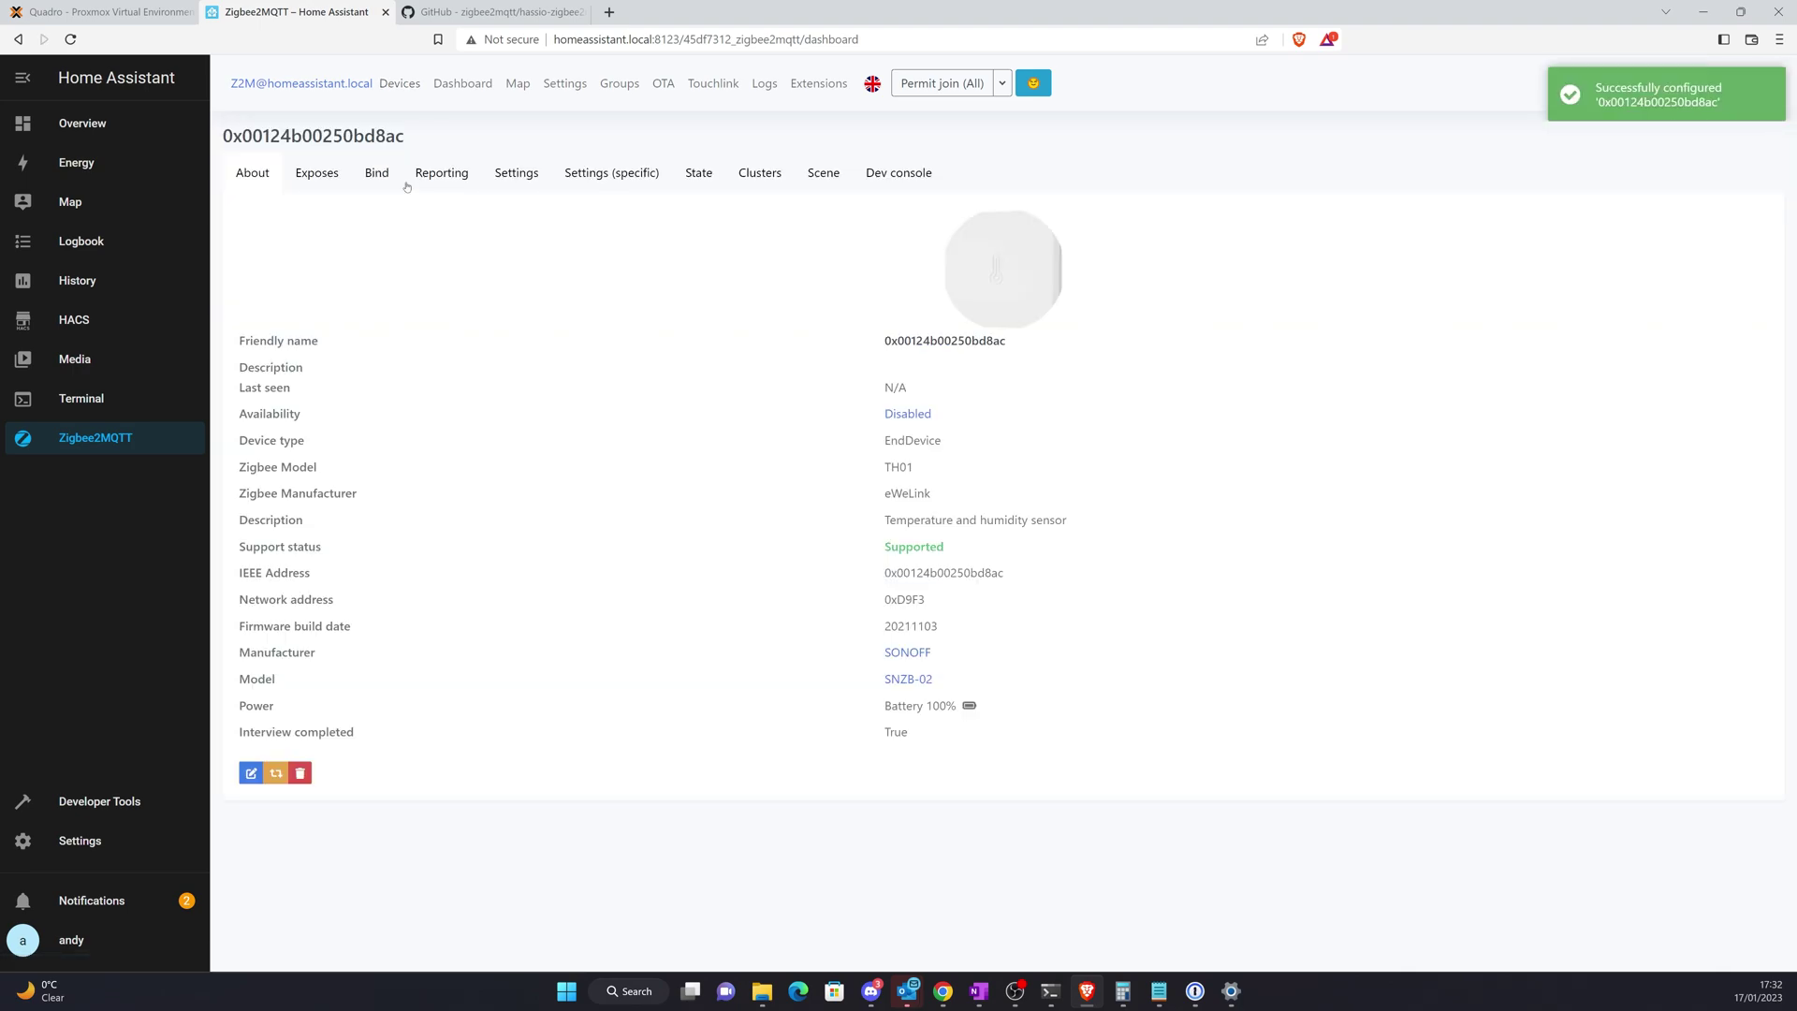
left_click(18, 38)
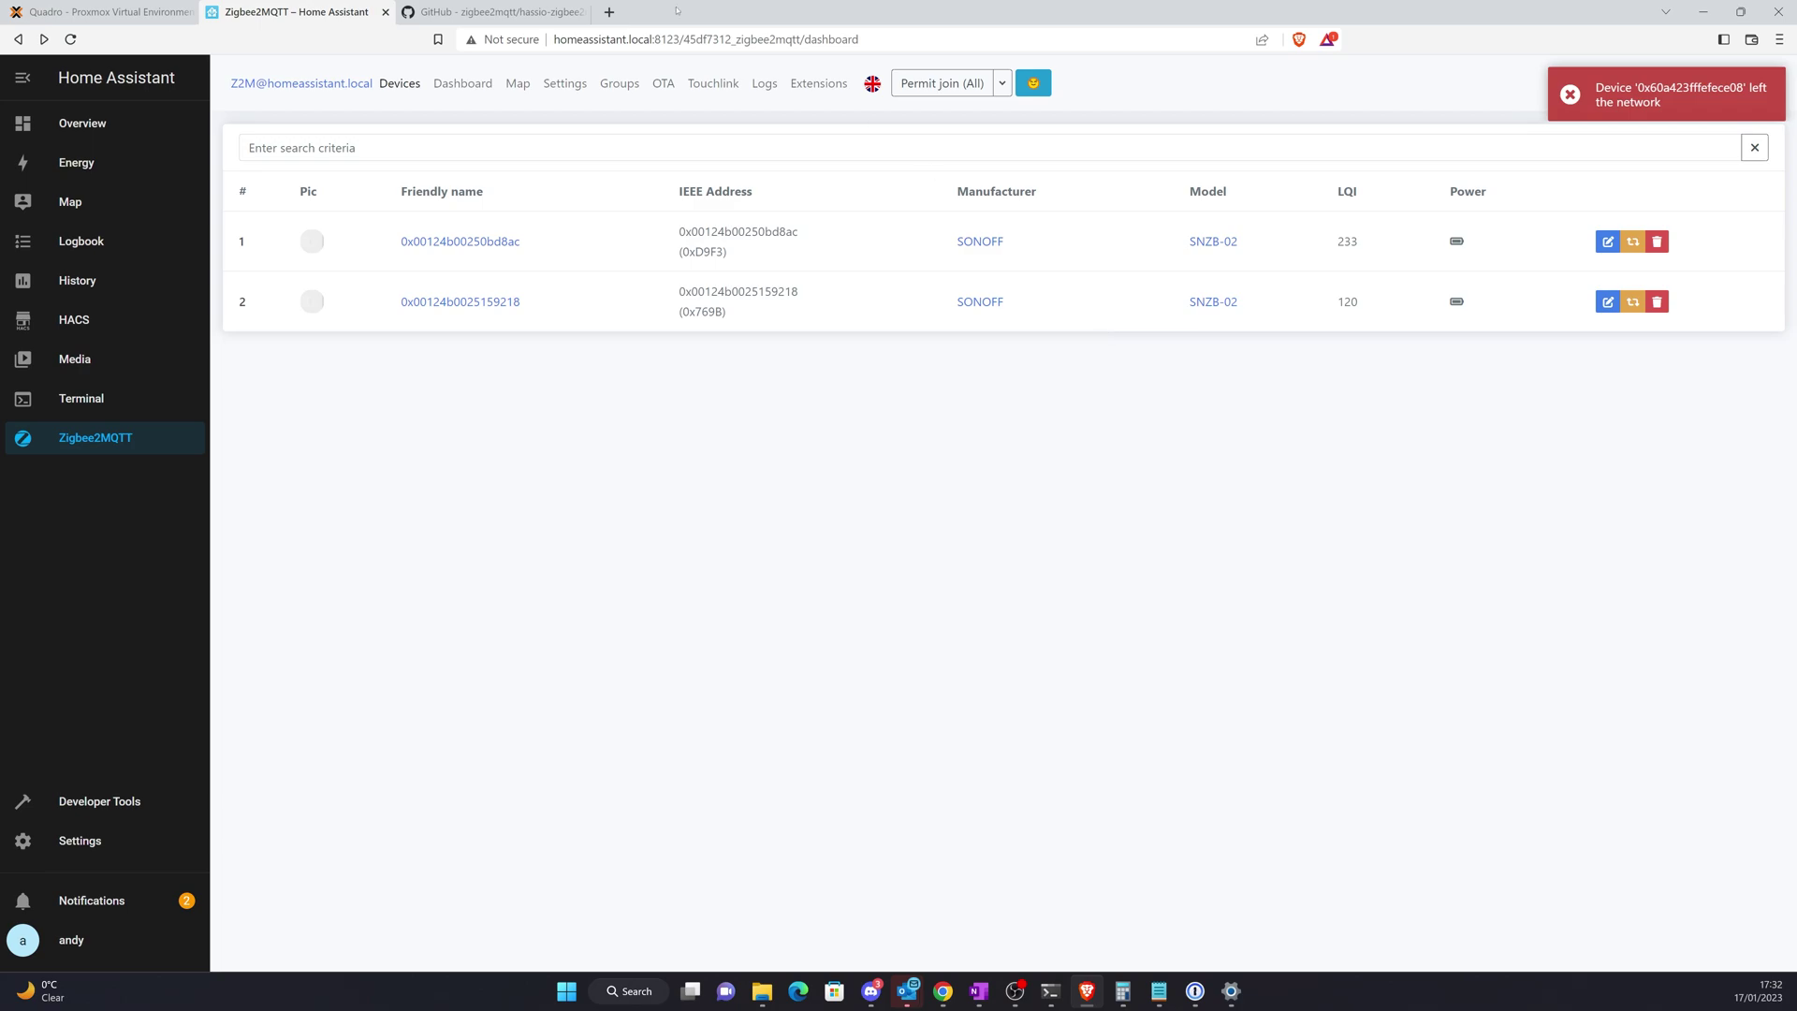
Permit joining for all and open the newly paired TuYa TS0043 switch's details
left_click(965, 93)
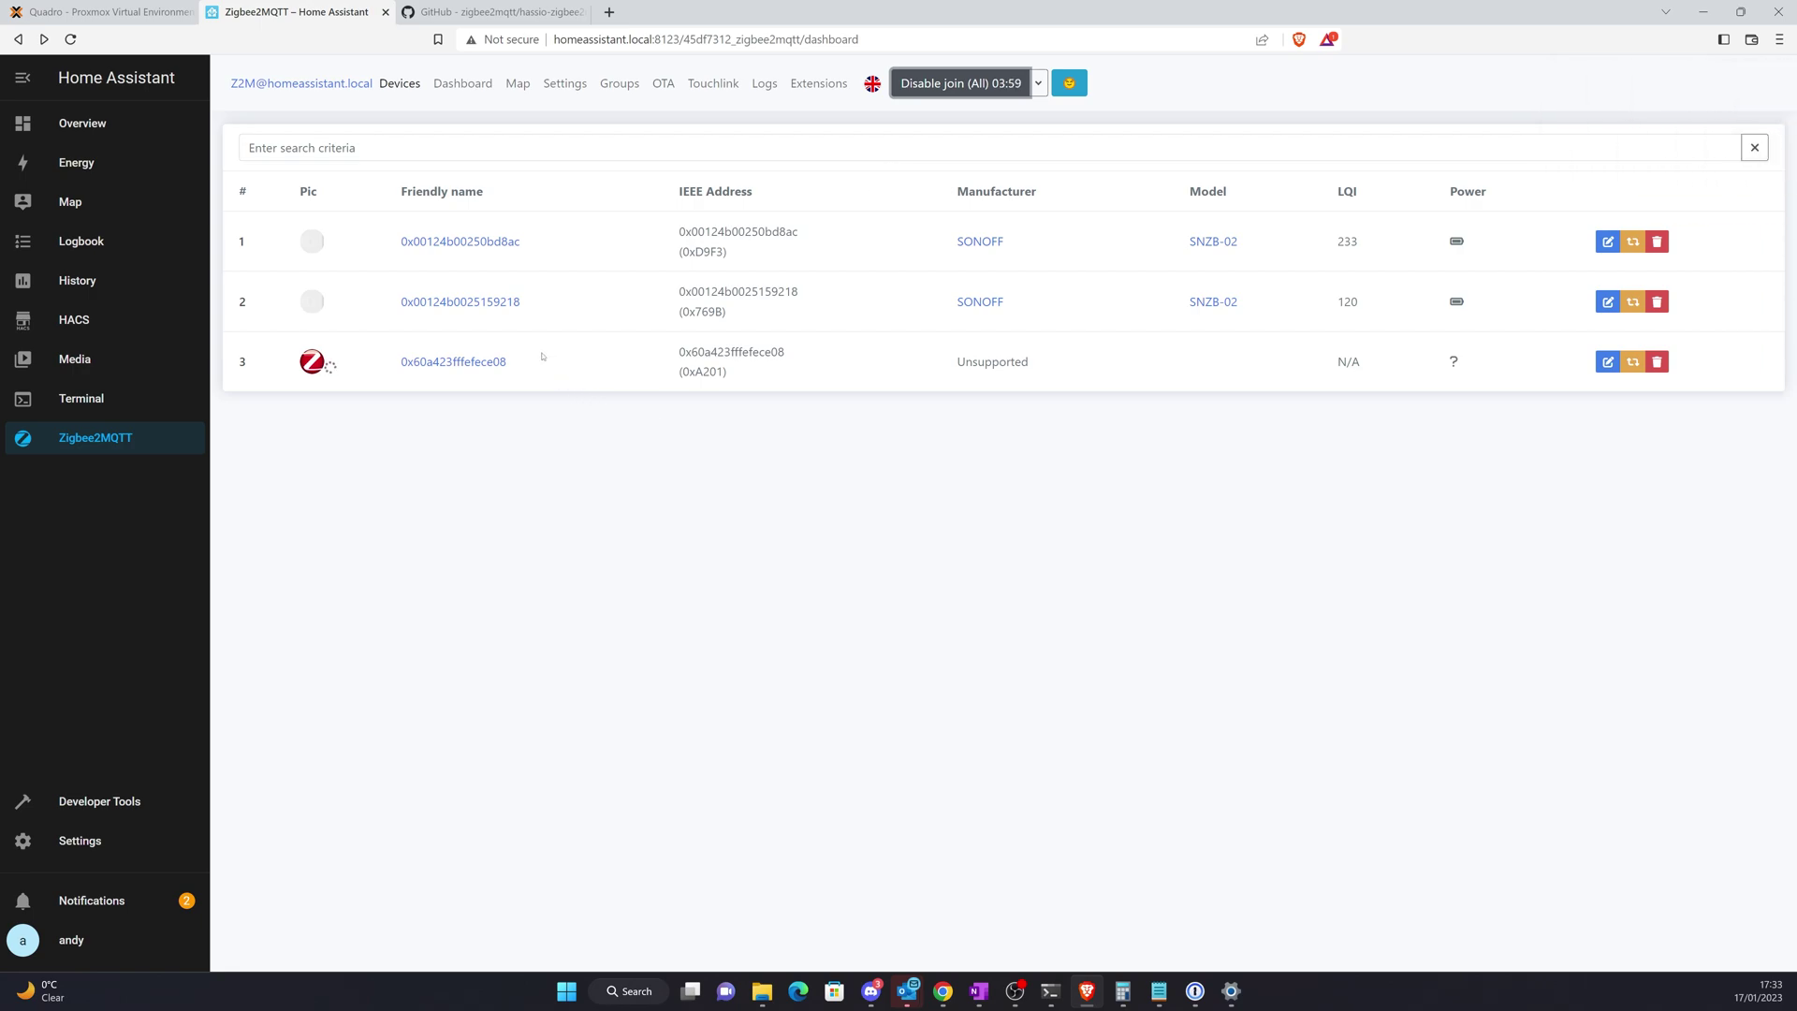
left_click(473, 368)
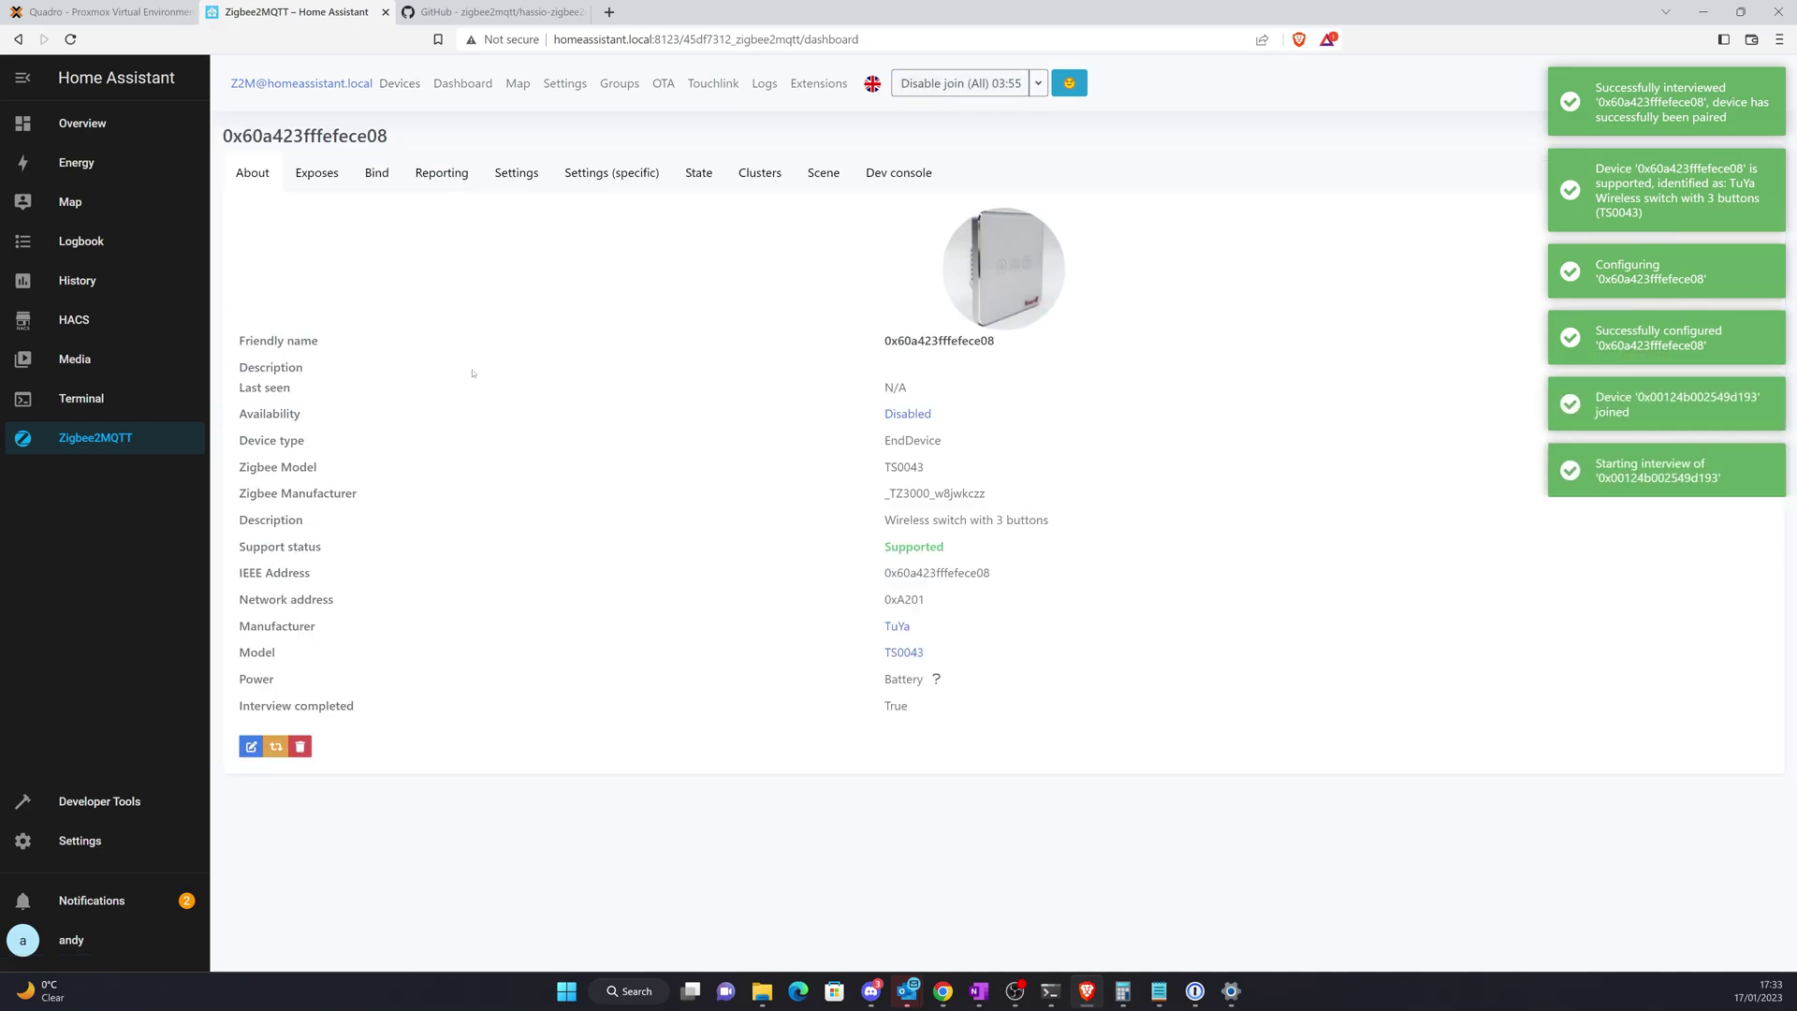
Set the switch's Home Assistant name to 'Kitchen Wireless Lights' and submit
left_click(520, 176)
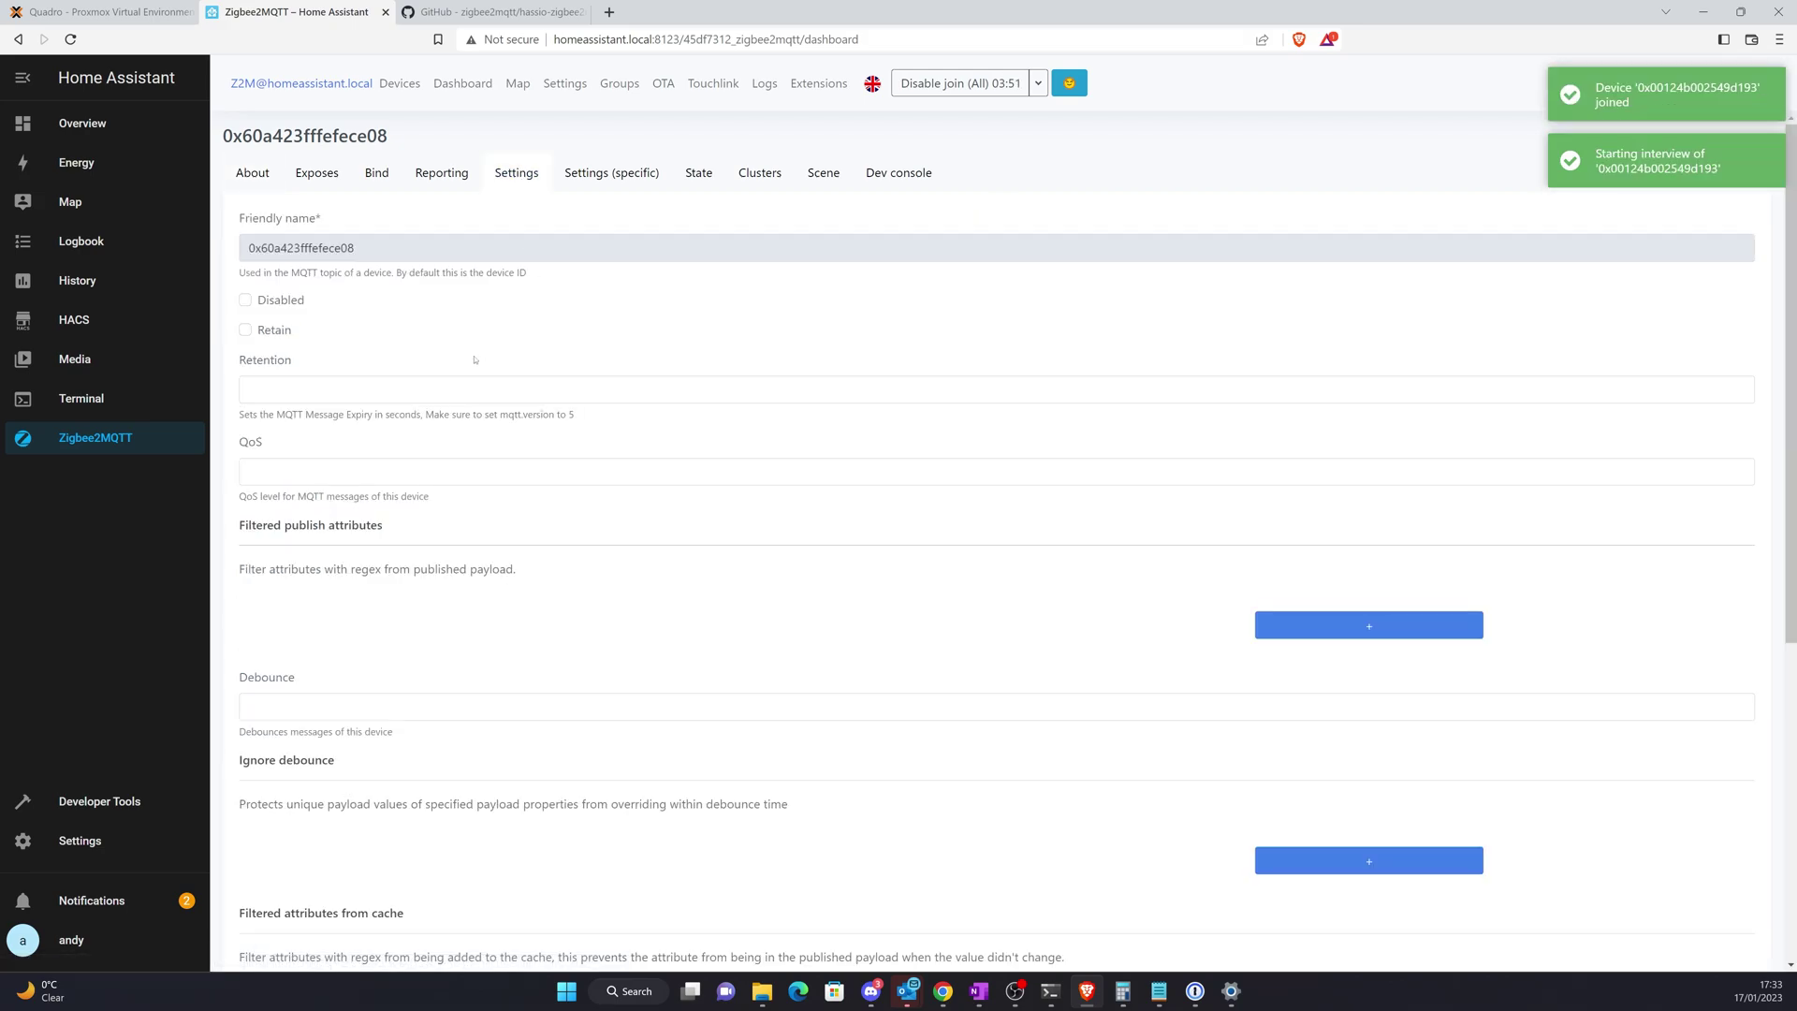
scroll(449, 377, "down", 3)
scroll(449, 377, "down", 2)
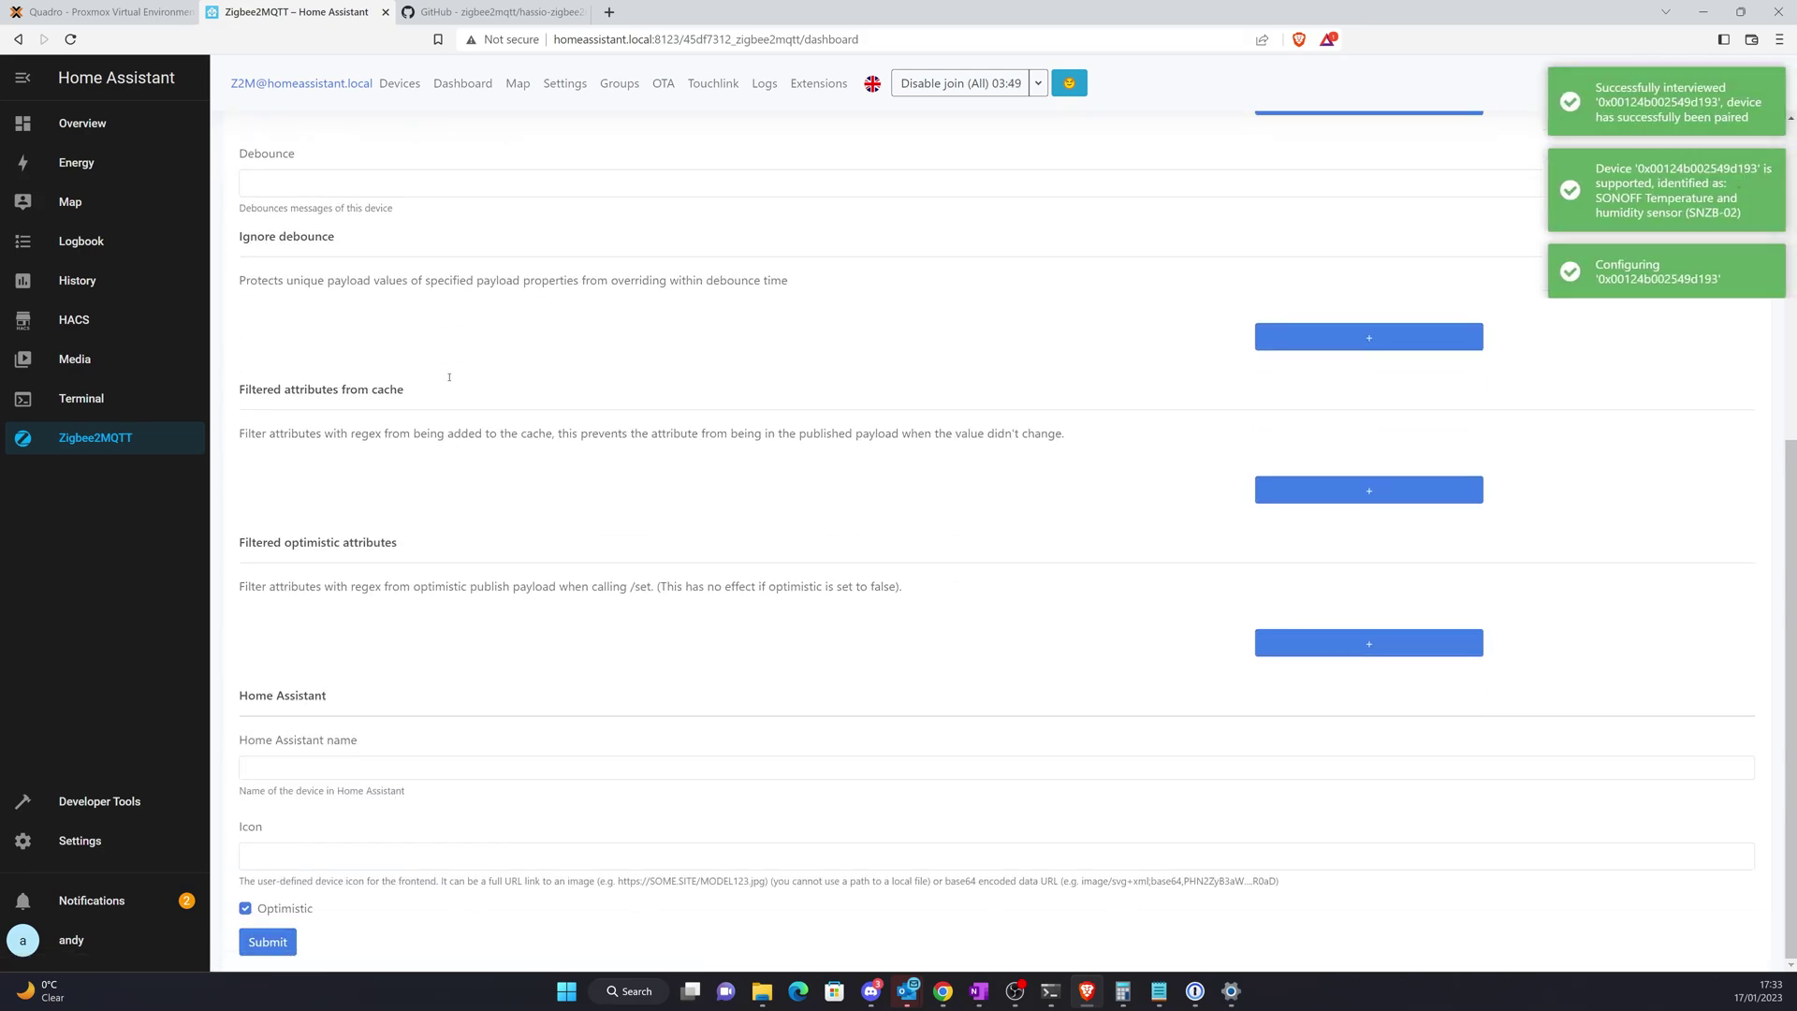
left_click(330, 770)
type("Kitchen ")
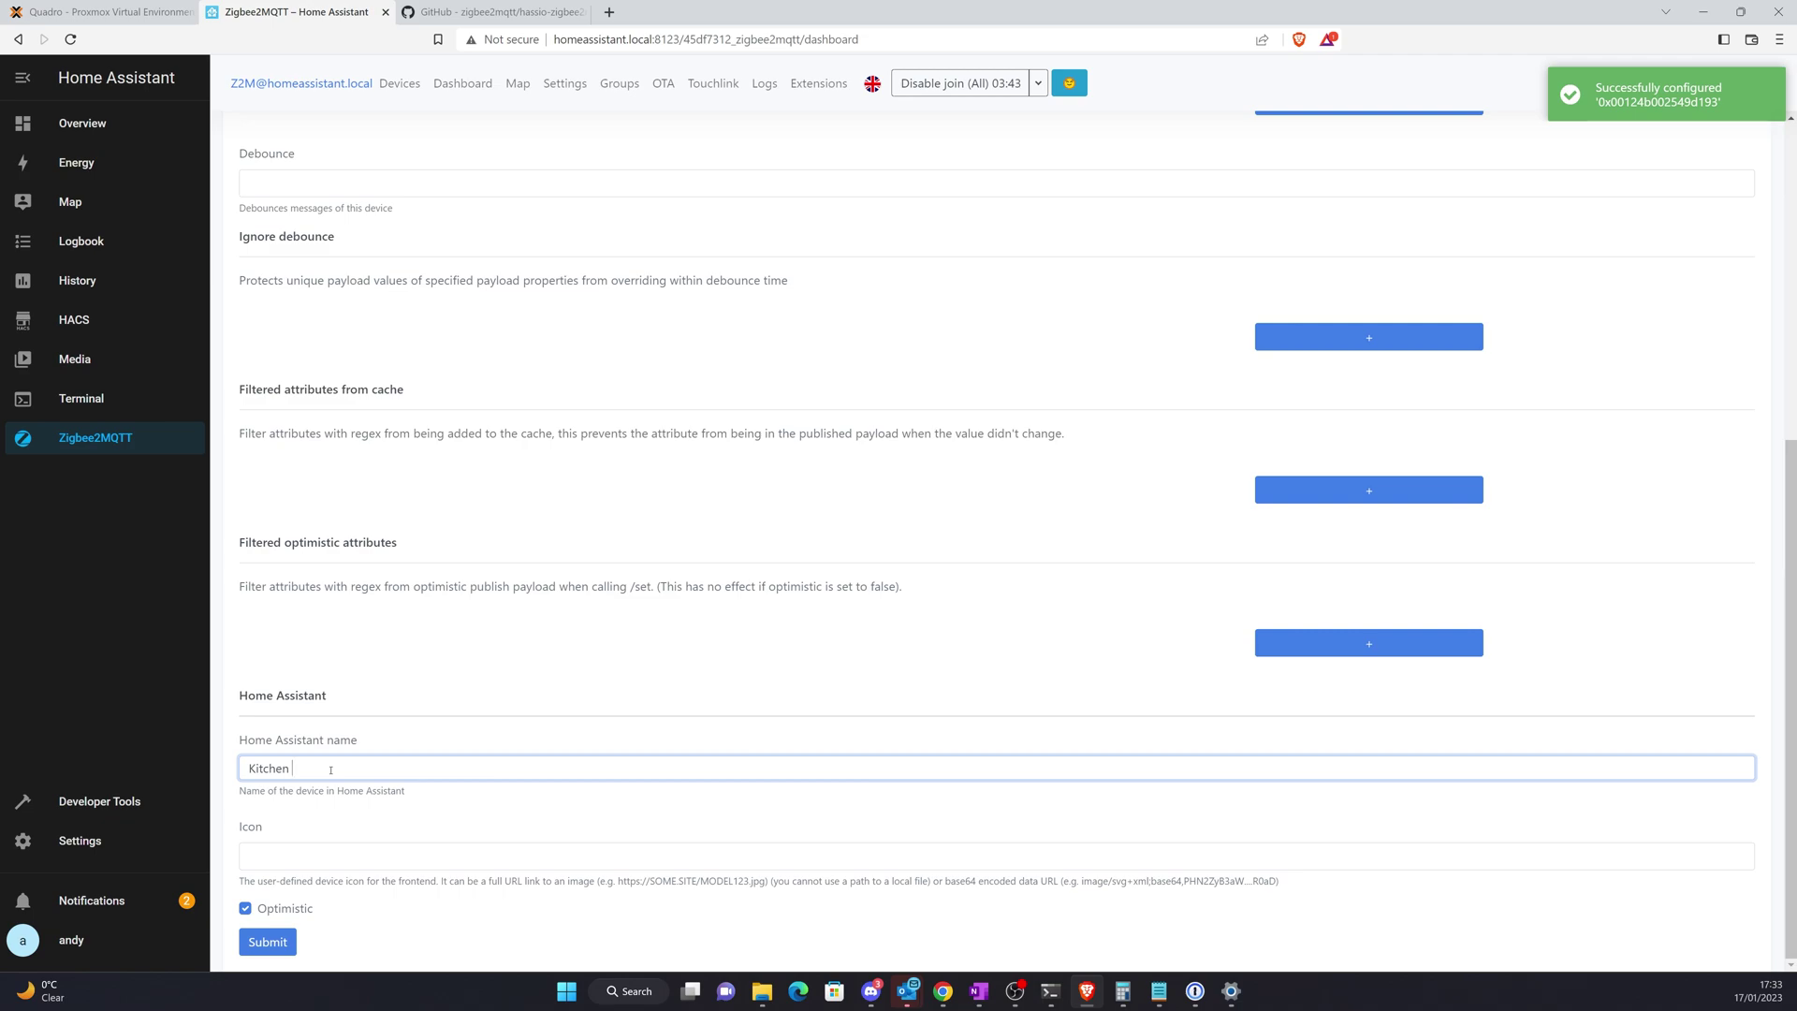
type("Wireless Lights")
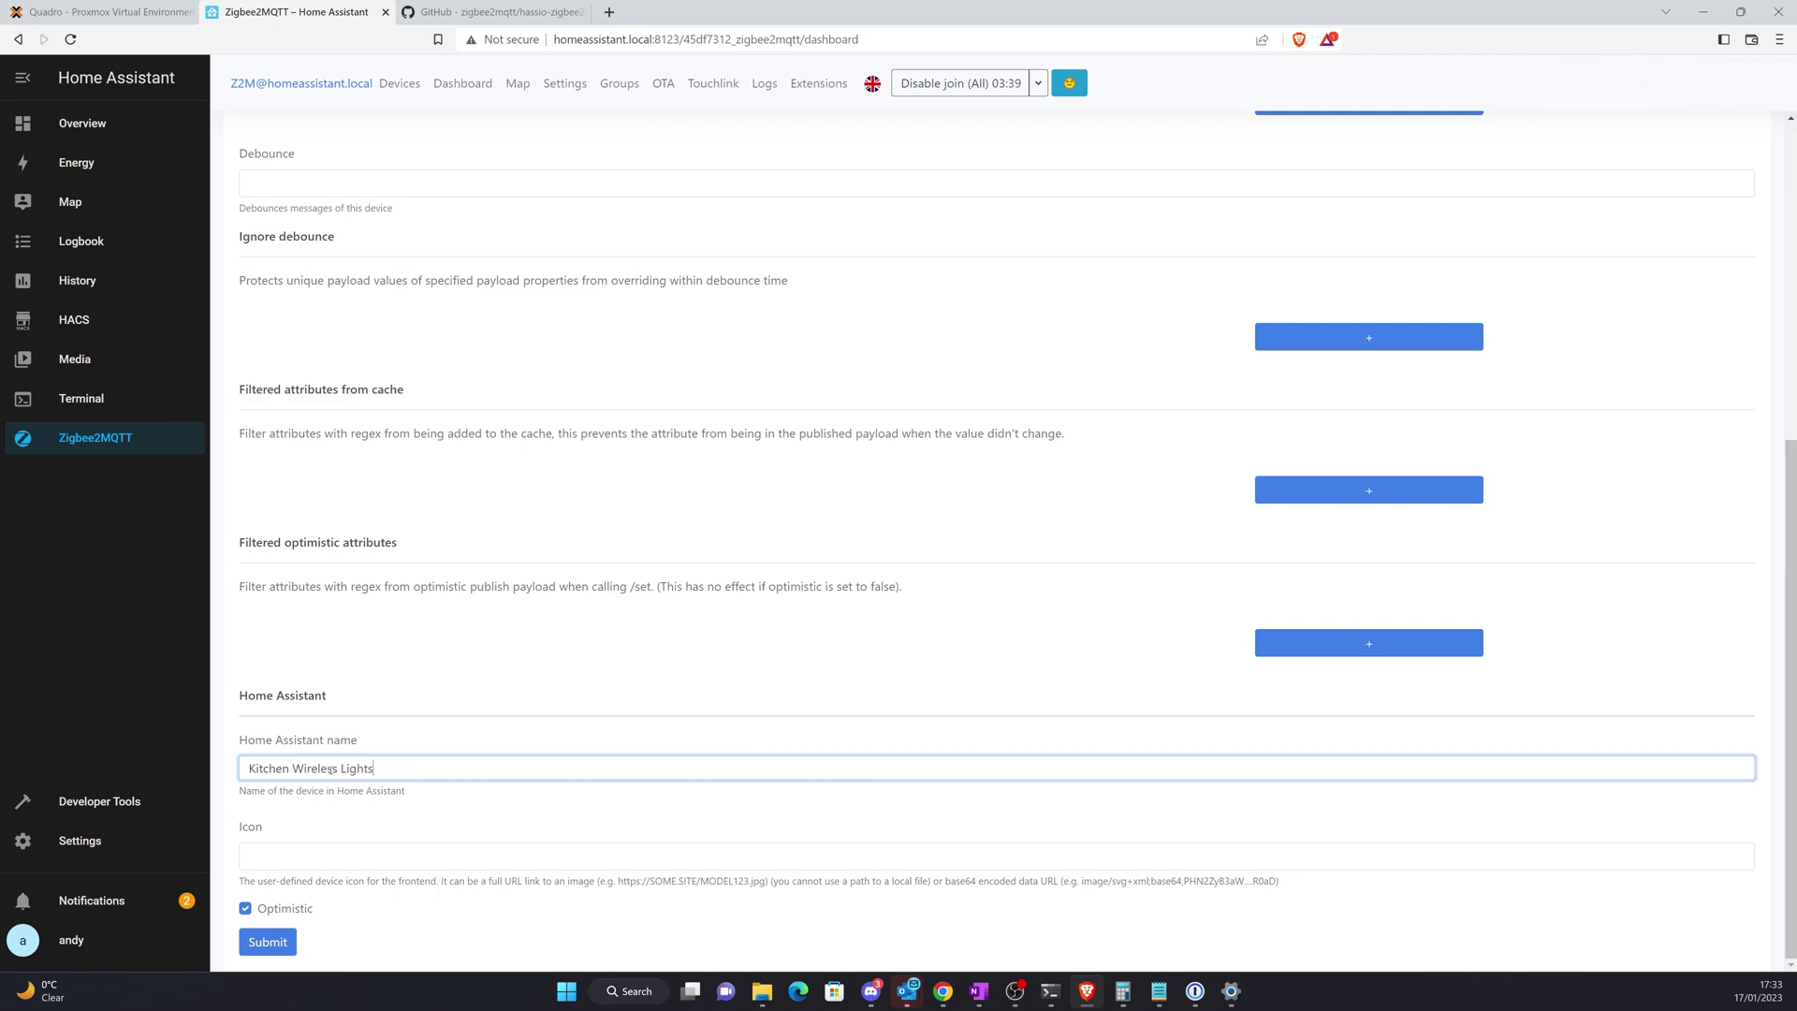
left_click(277, 943)
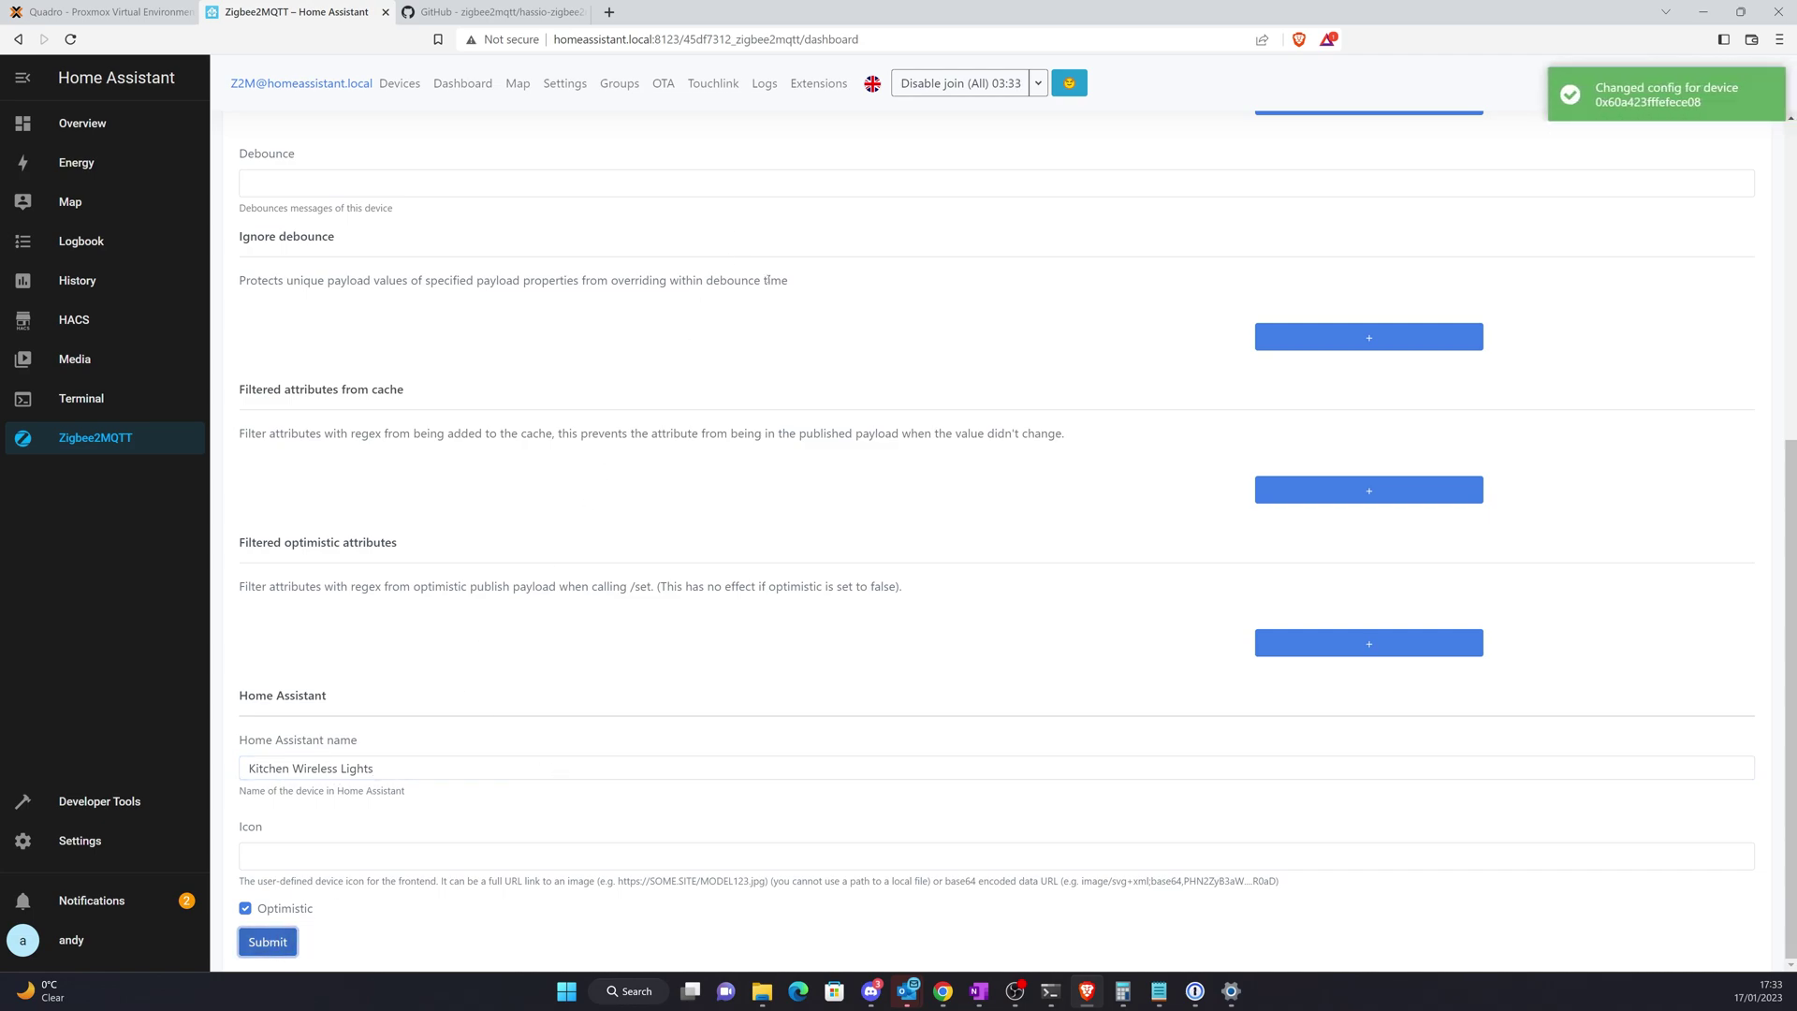
scroll(768, 280, "up", 6)
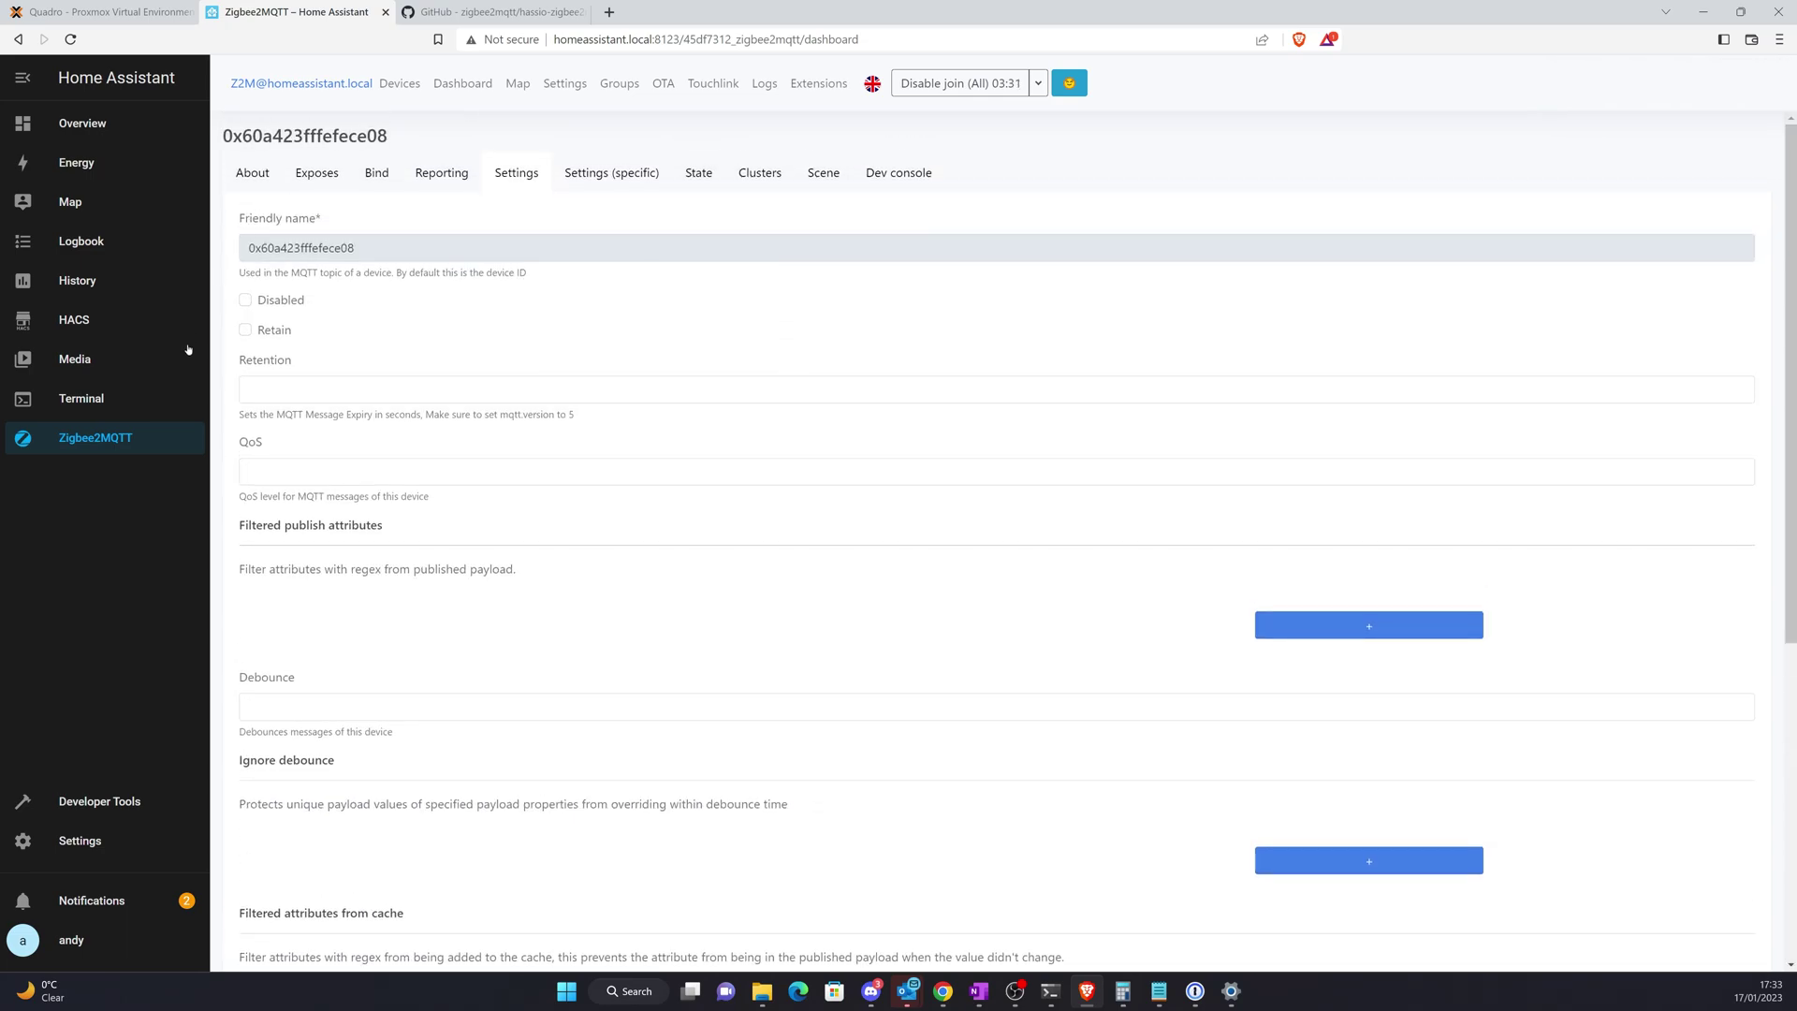
Scroll through the Overview dashboard to check the Kitchen Wireless Lights and Zigbee sensor cards
left_click(84, 131)
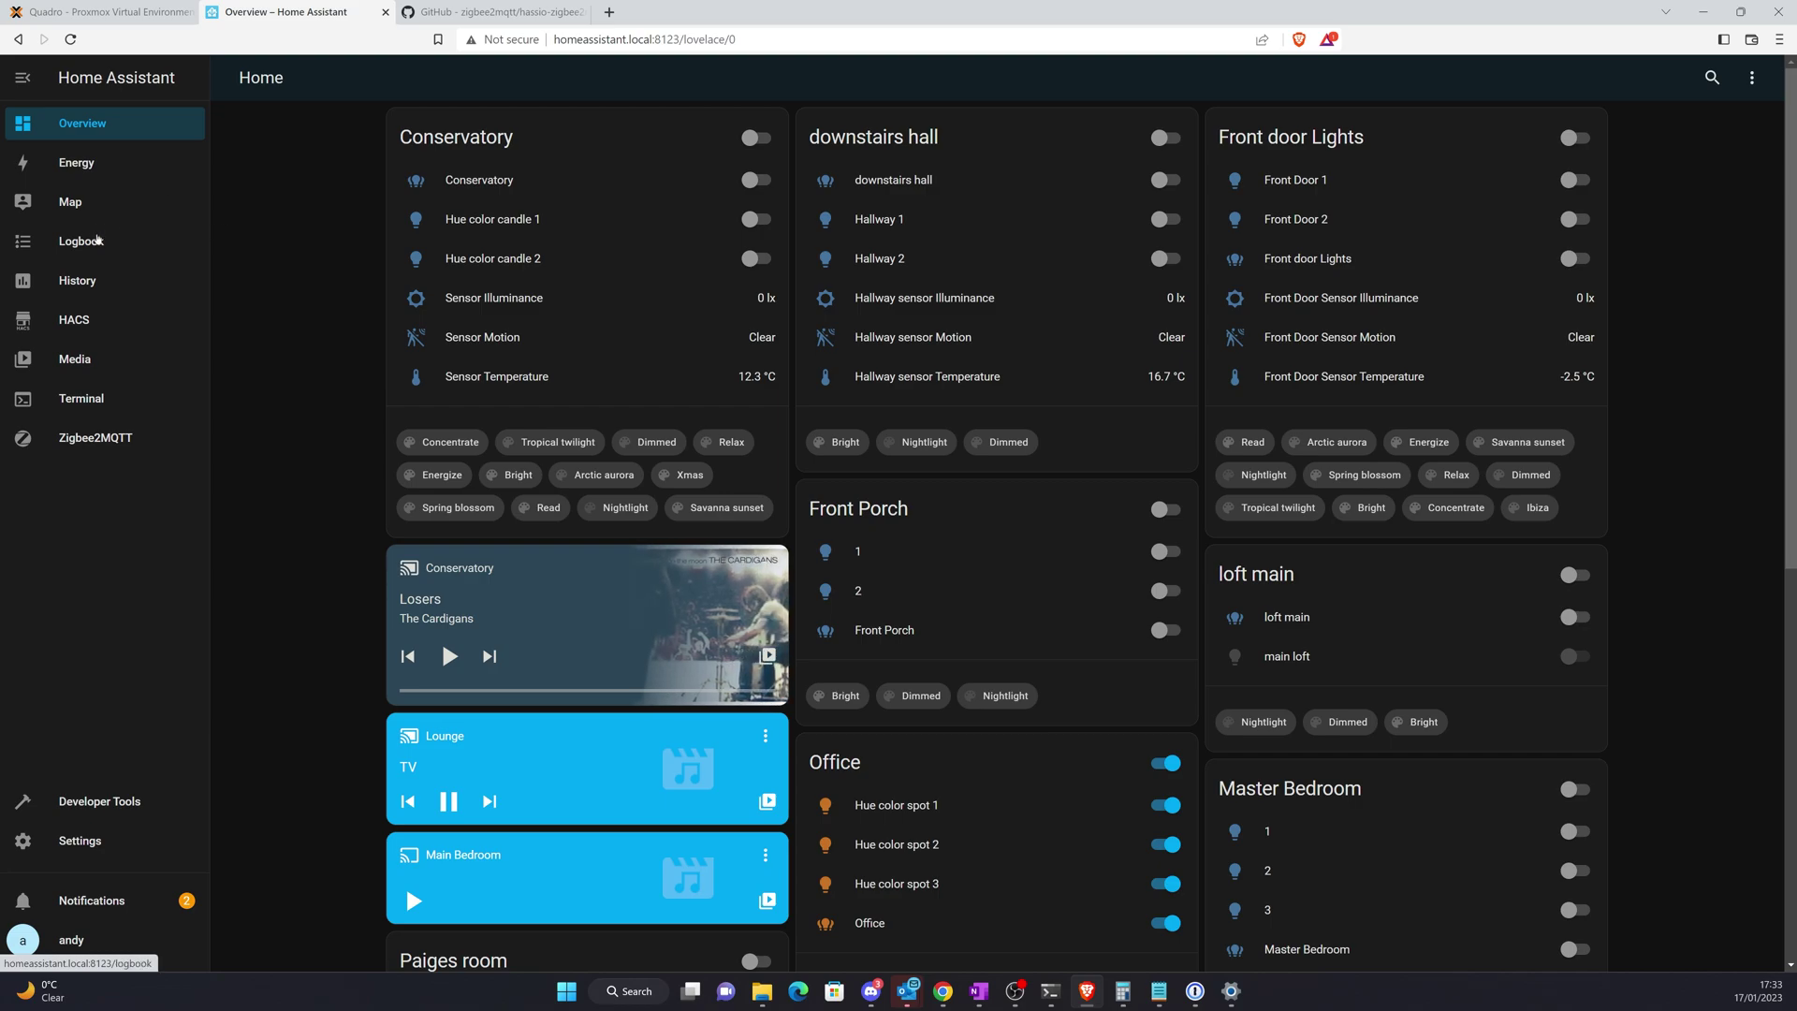
scroll(731, 341, "down", 8)
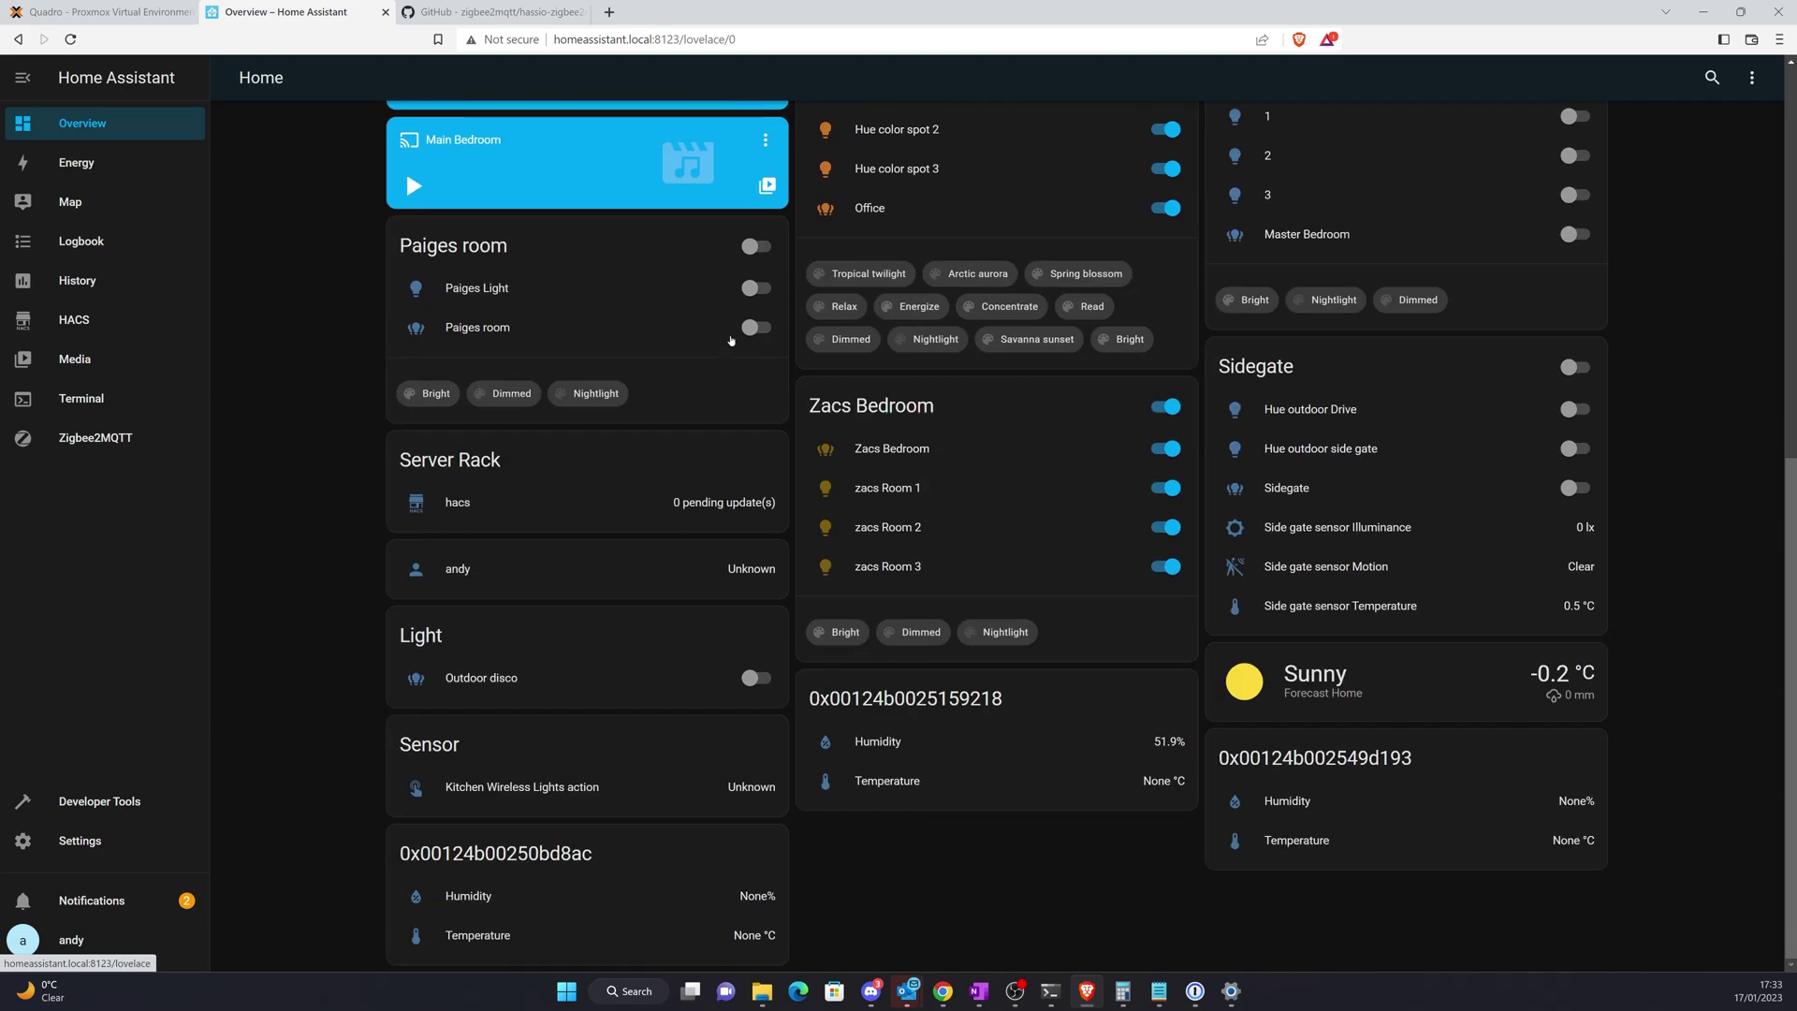
scroll(731, 341, "up", 5)
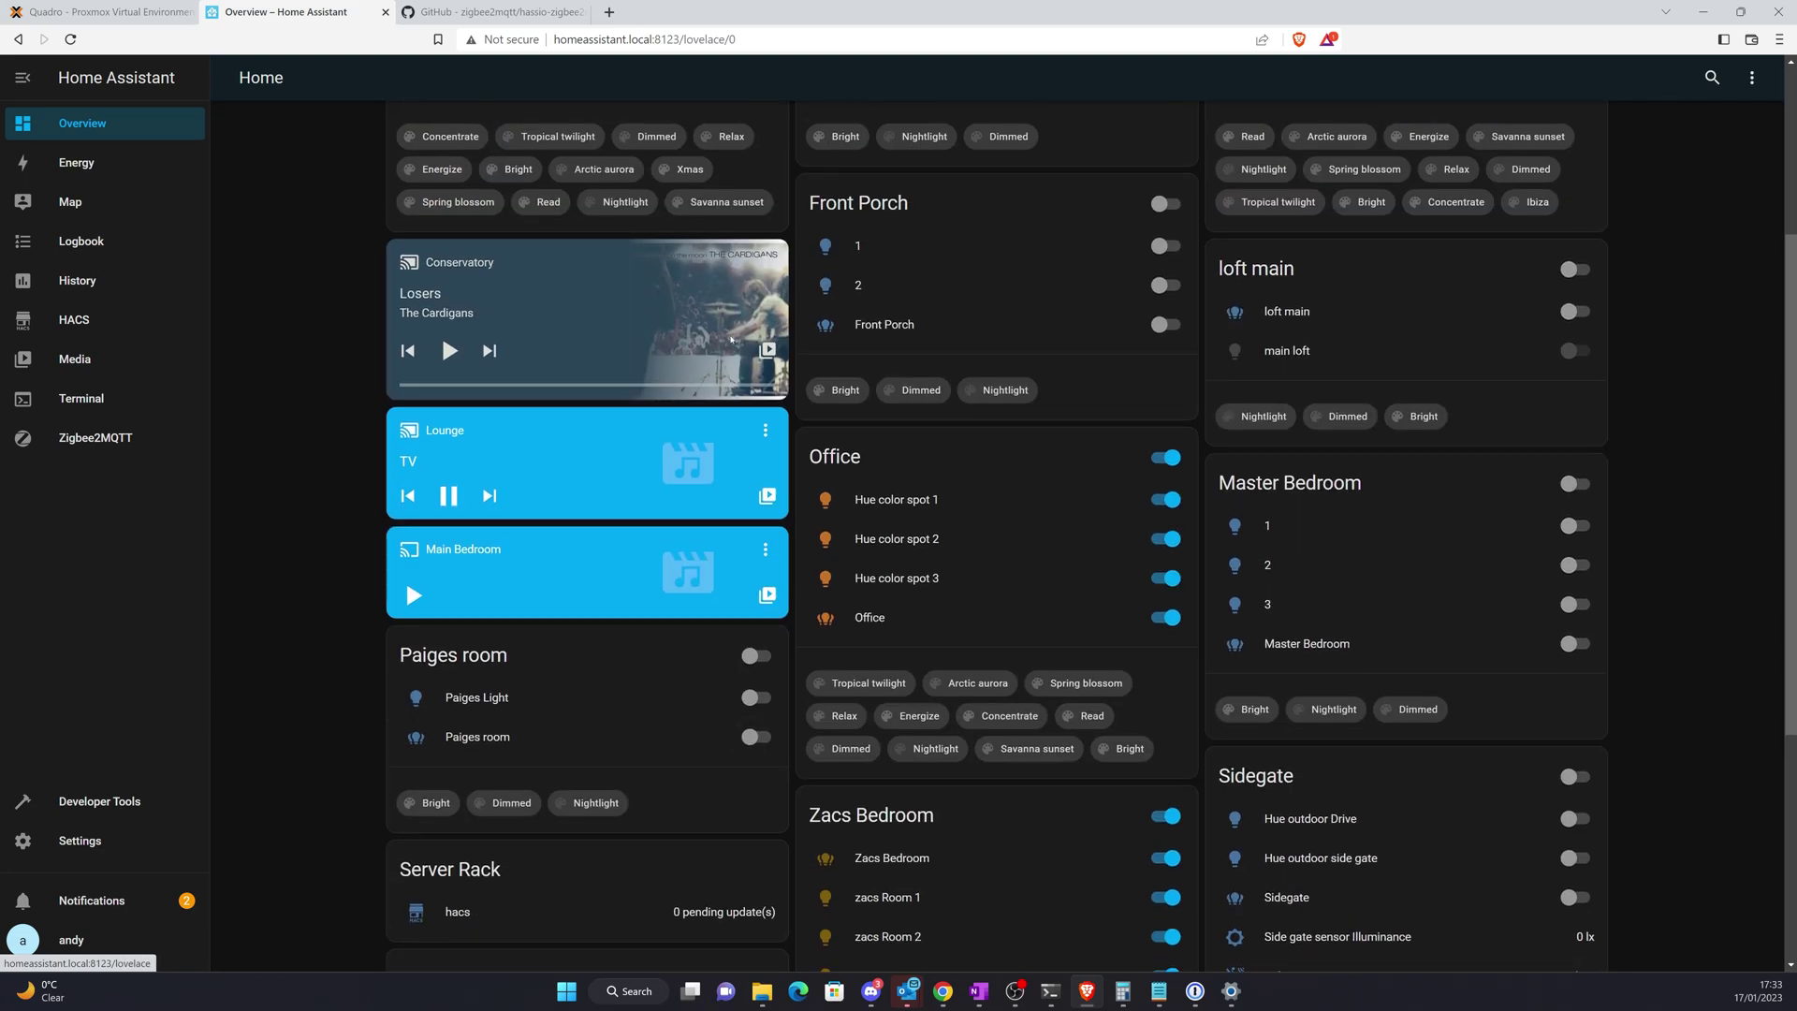
scroll(731, 341, "down", 5)
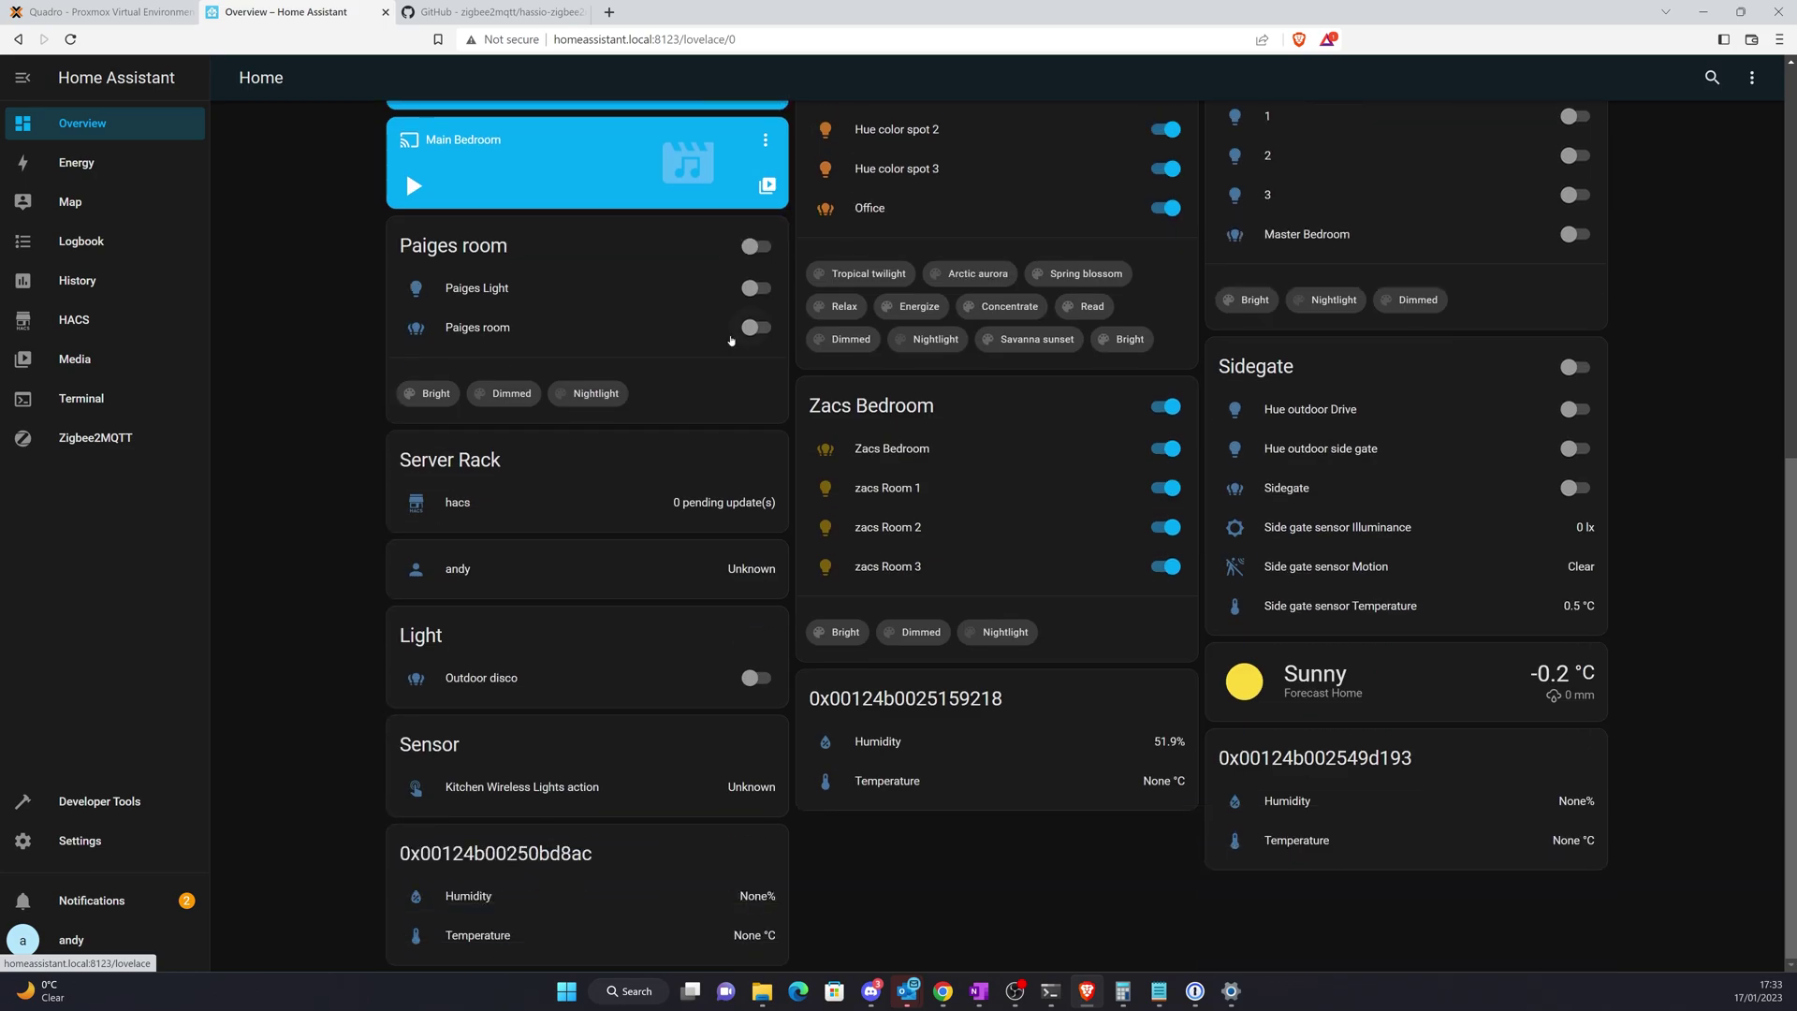
scroll(731, 341, "up", 9)
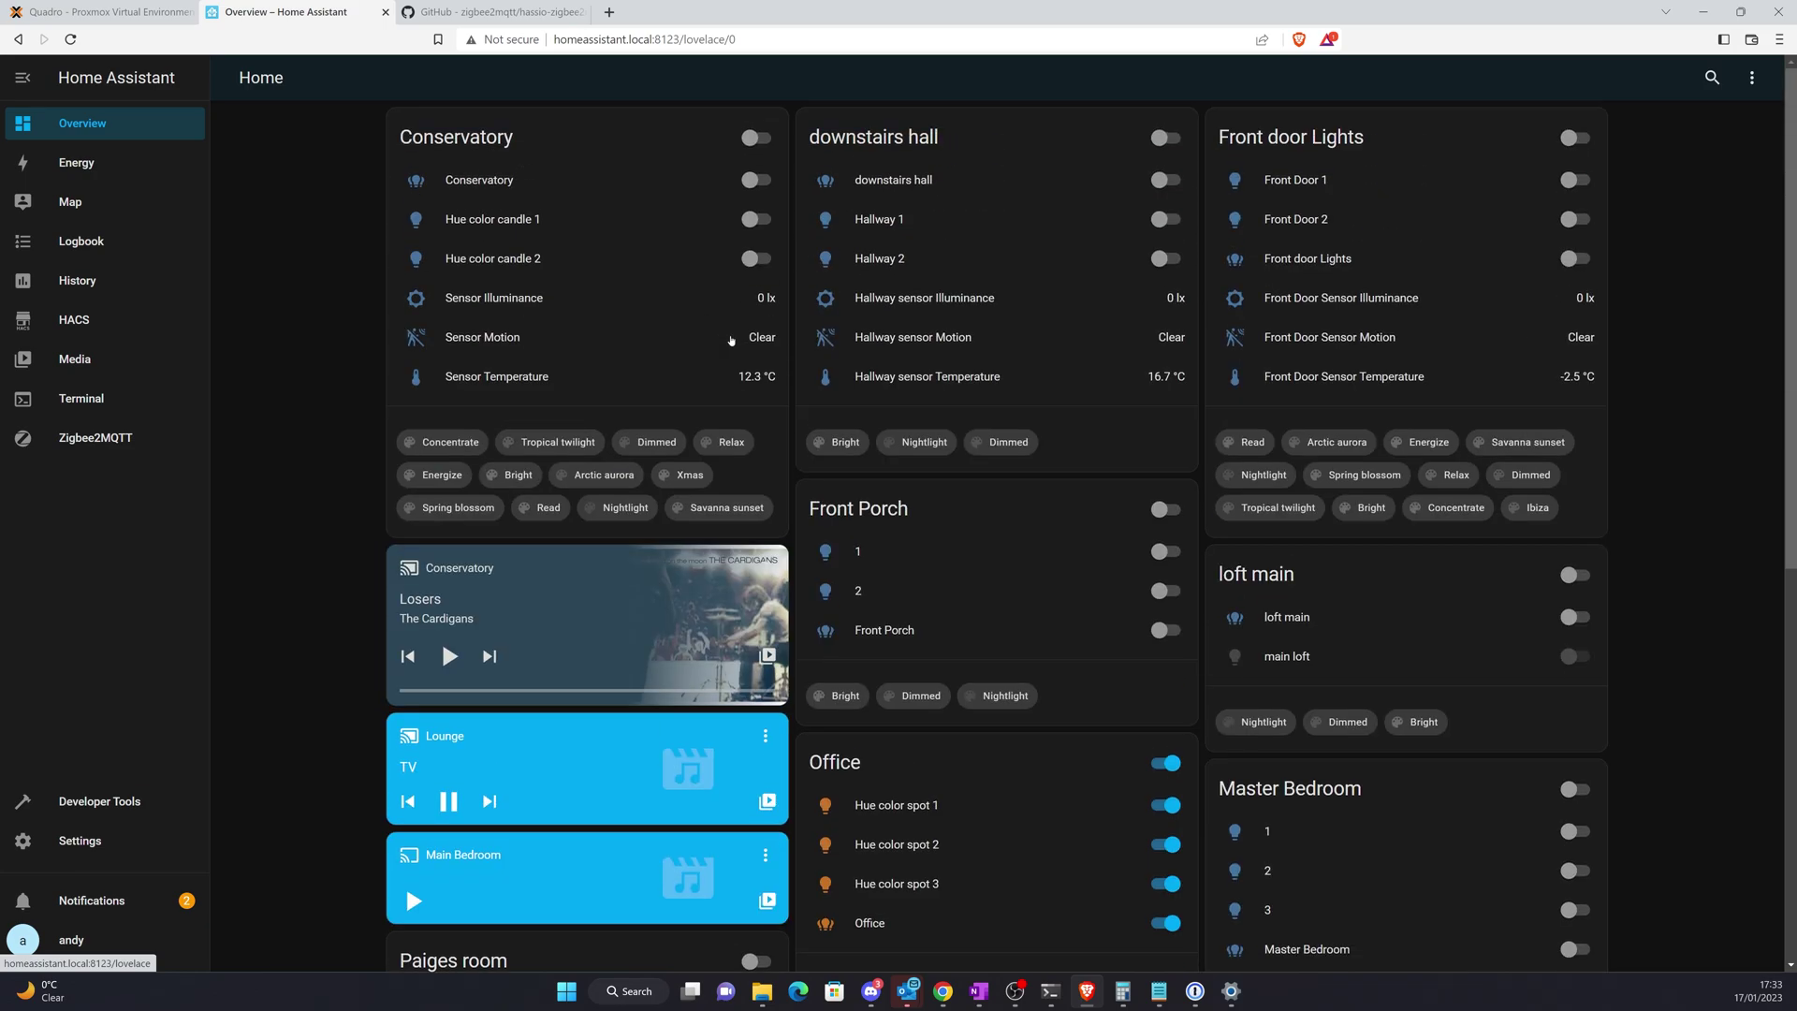
Return to the Zigbee2MQTT panel to see three SNZB-02 sensors and the TuYa switch
left_click(94, 841)
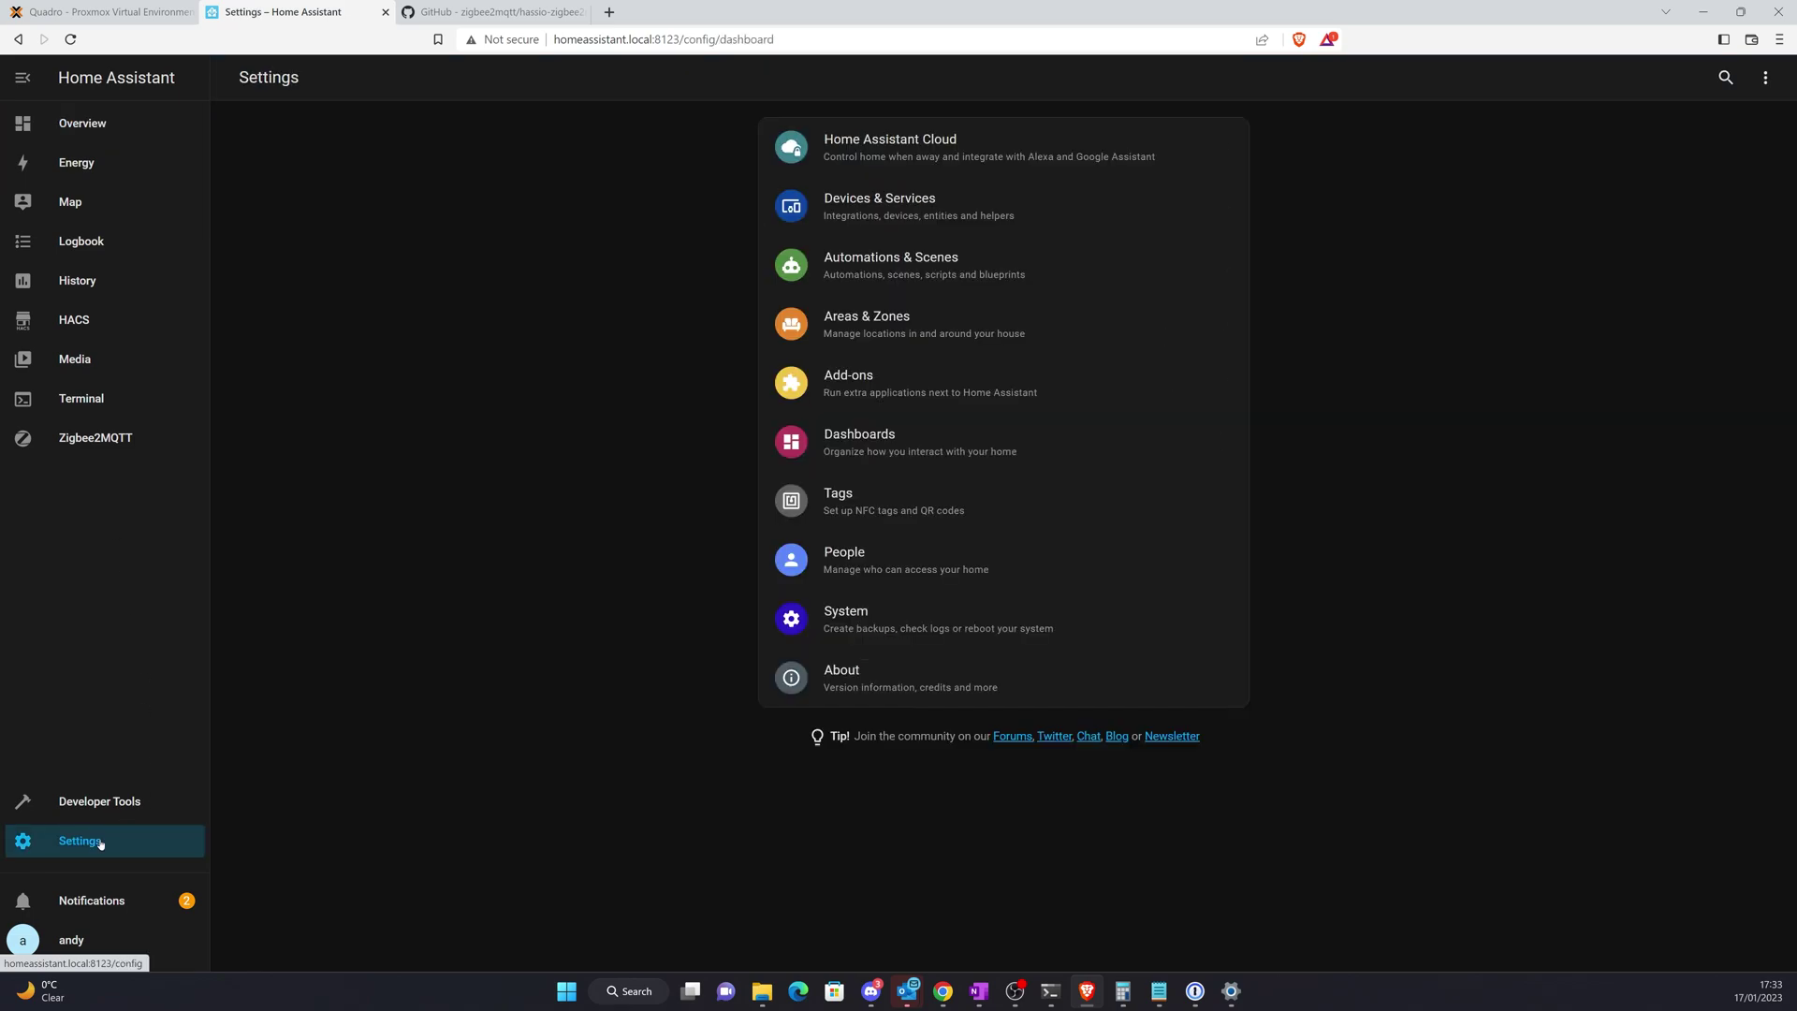
left_click(862, 384)
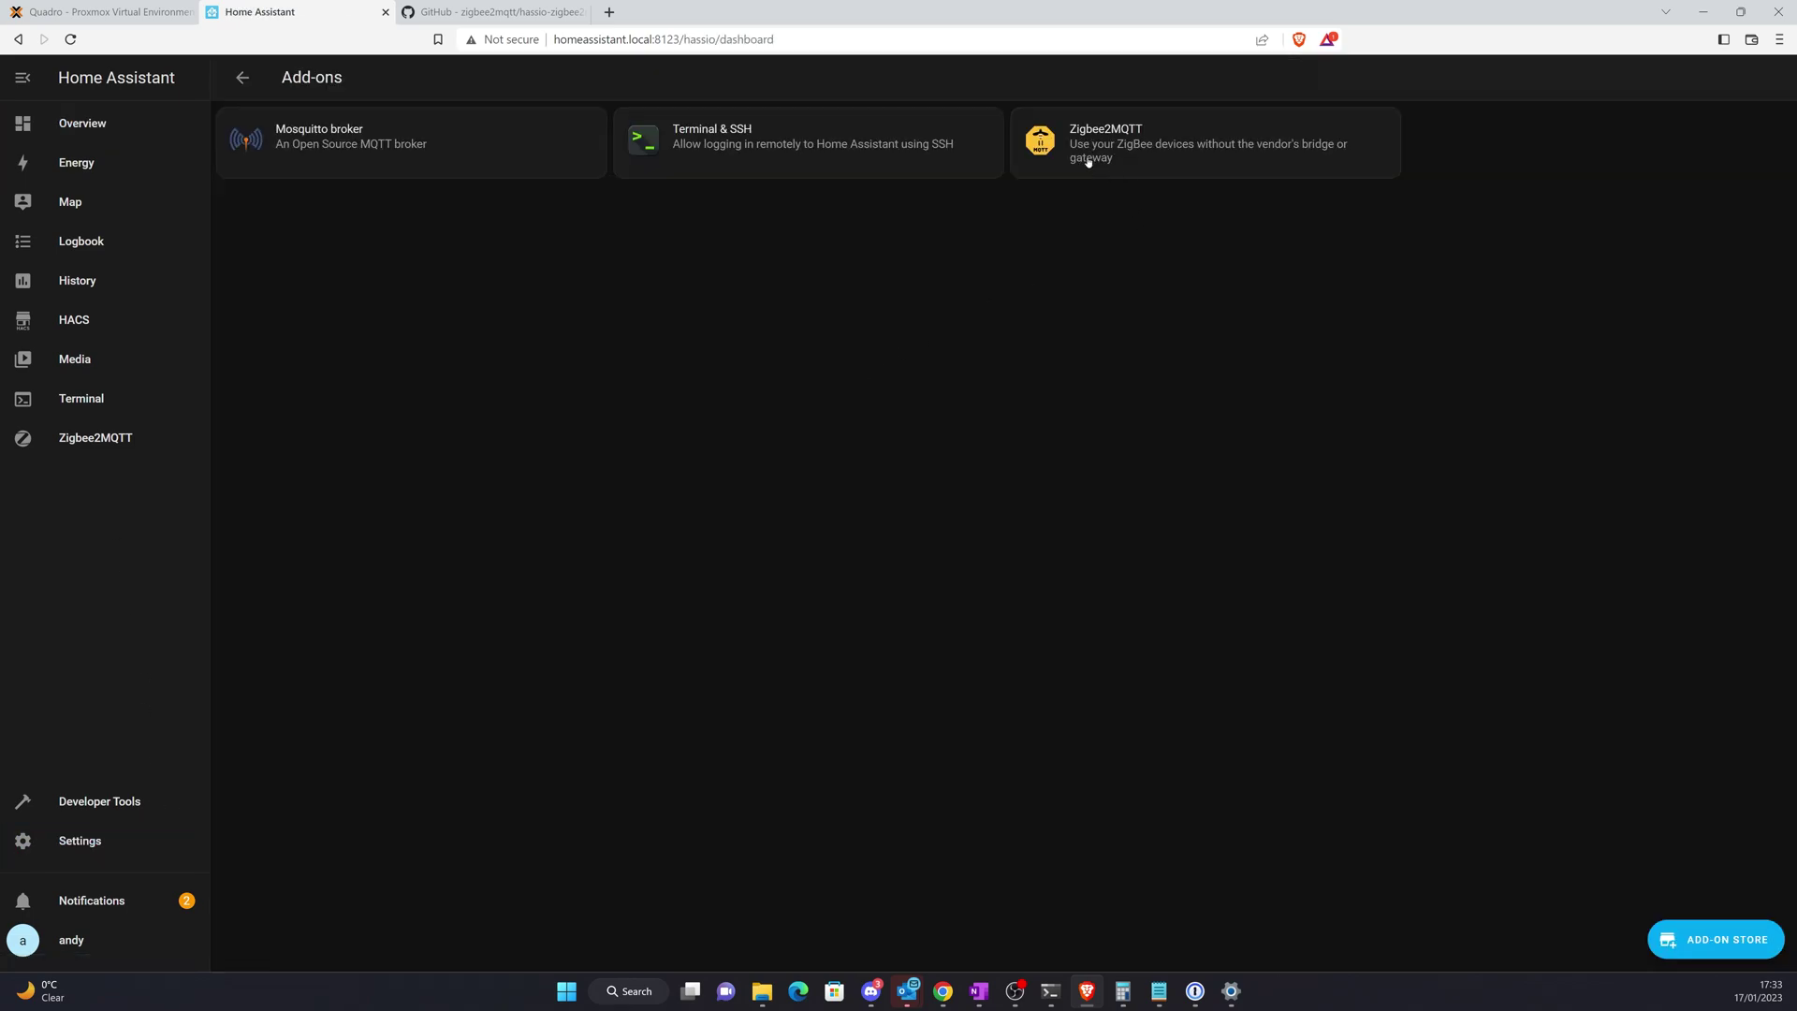
left_click(122, 437)
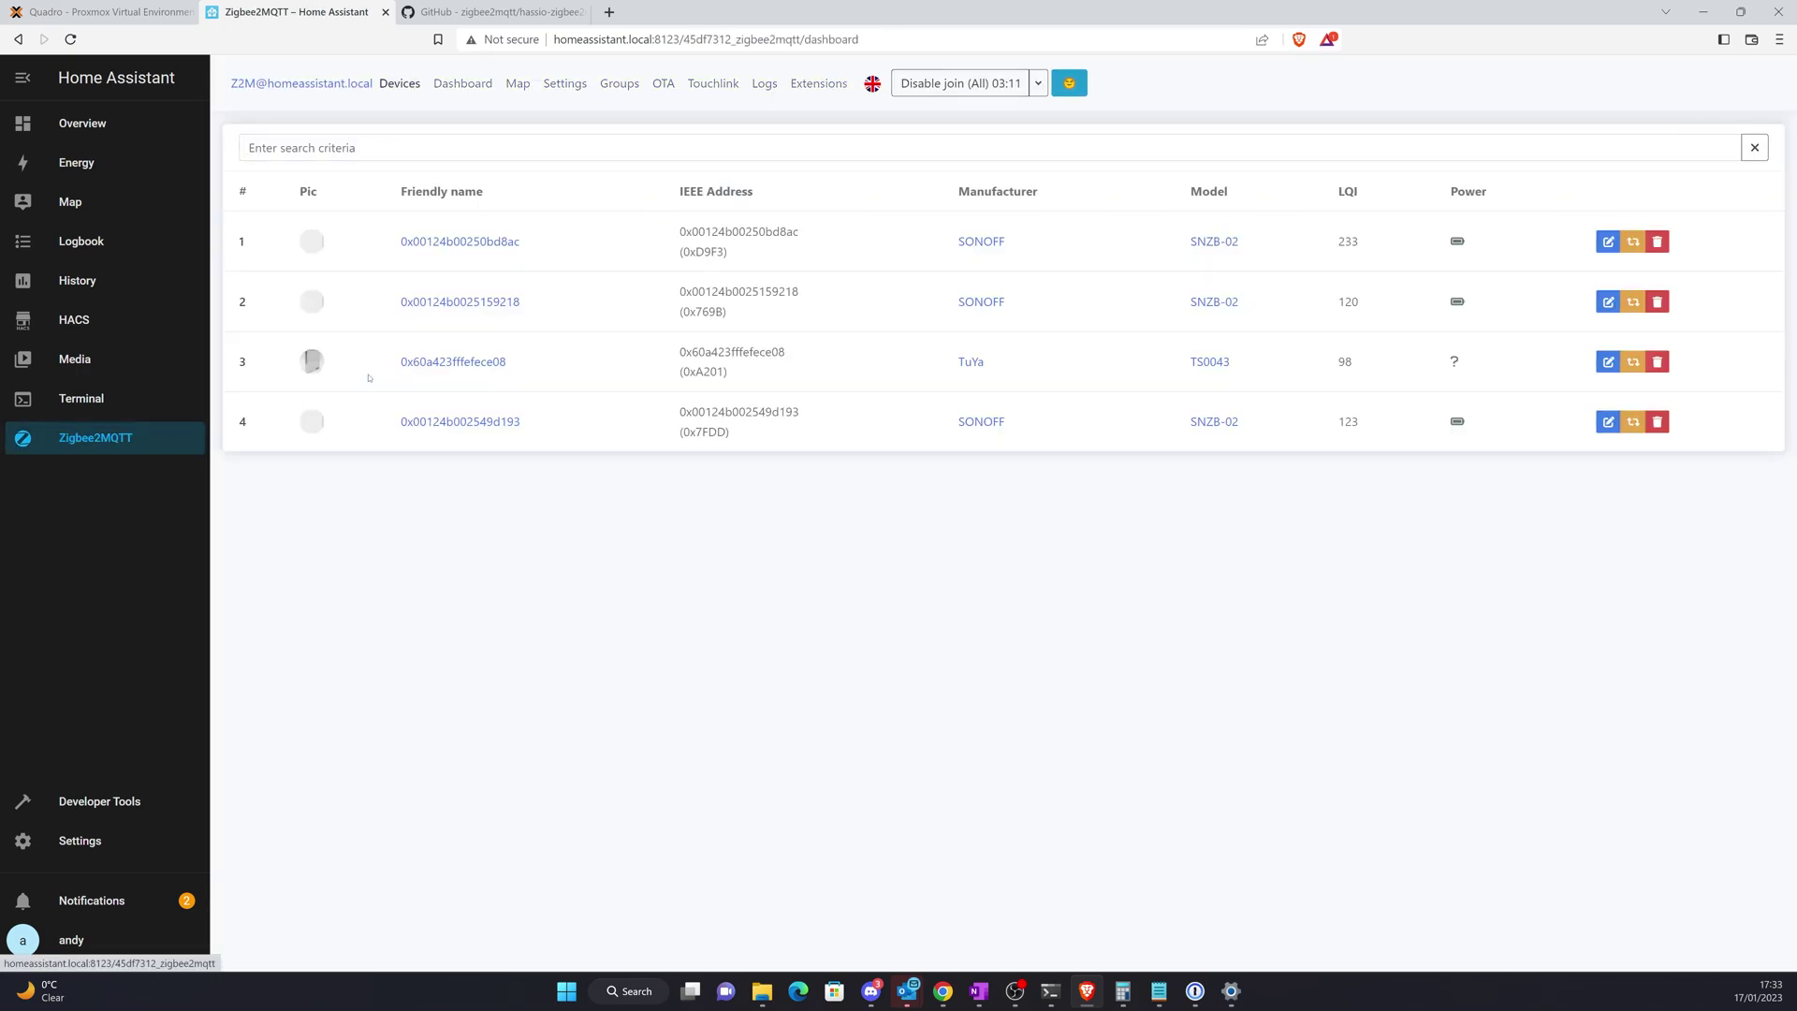